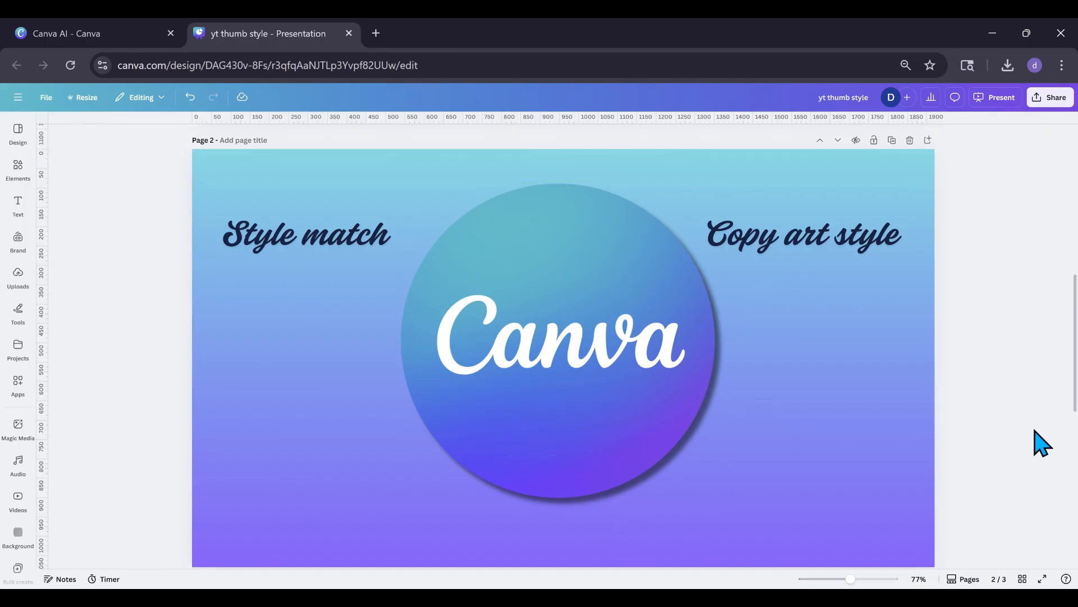
# Add the recently used brown-haired woman graphic to blank page 3, scale it down and place it near the page centre.
pyautogui.moveTo(1076, 353); pyautogui.dragTo(1076, 498)
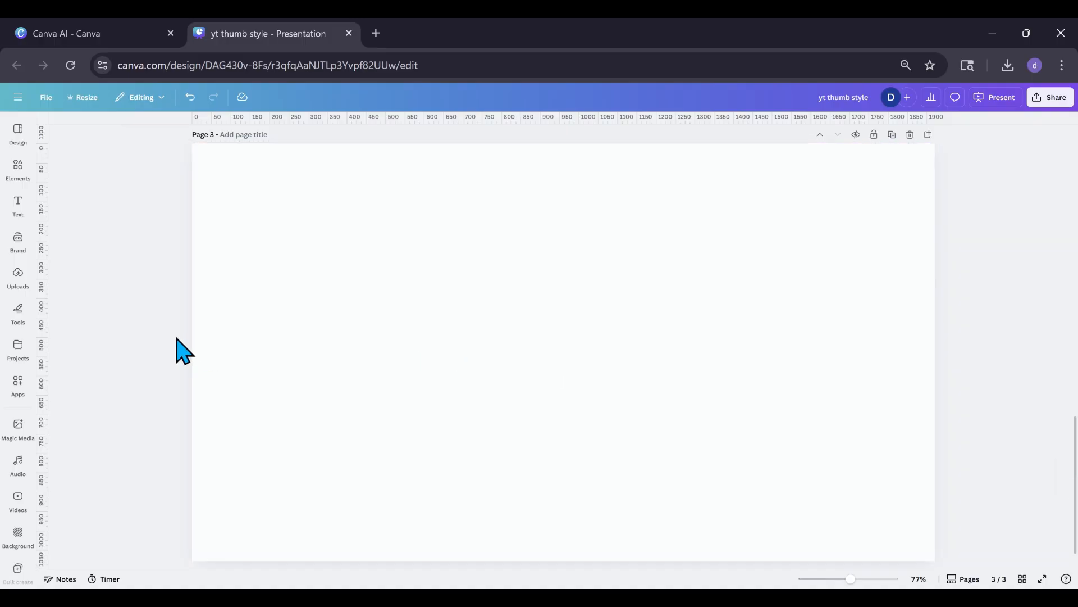
pyautogui.click(17, 169)
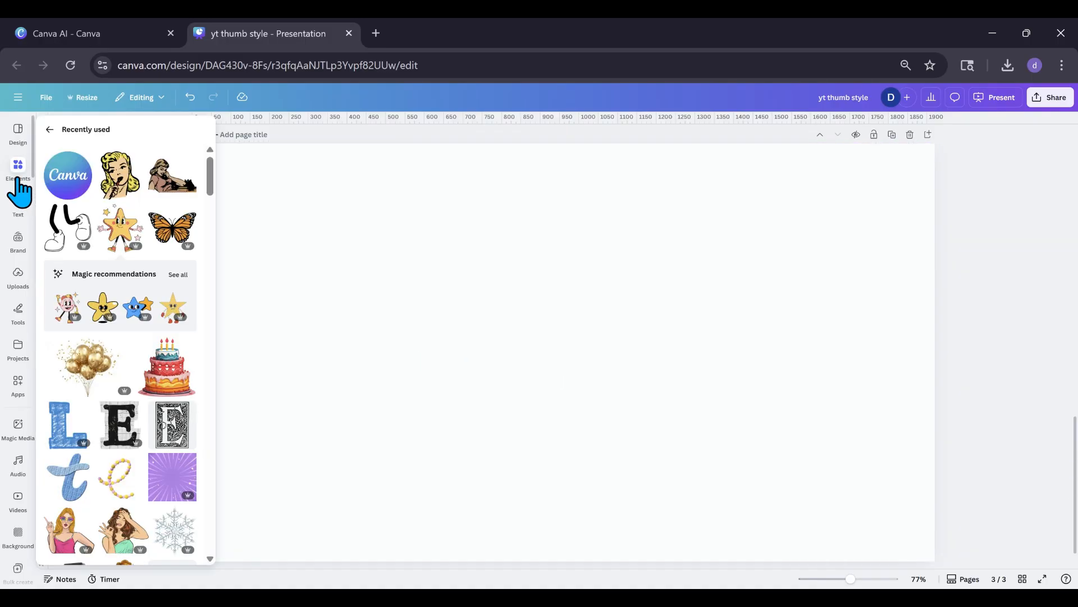
pyautogui.click(18, 205)
pyautogui.click(20, 171)
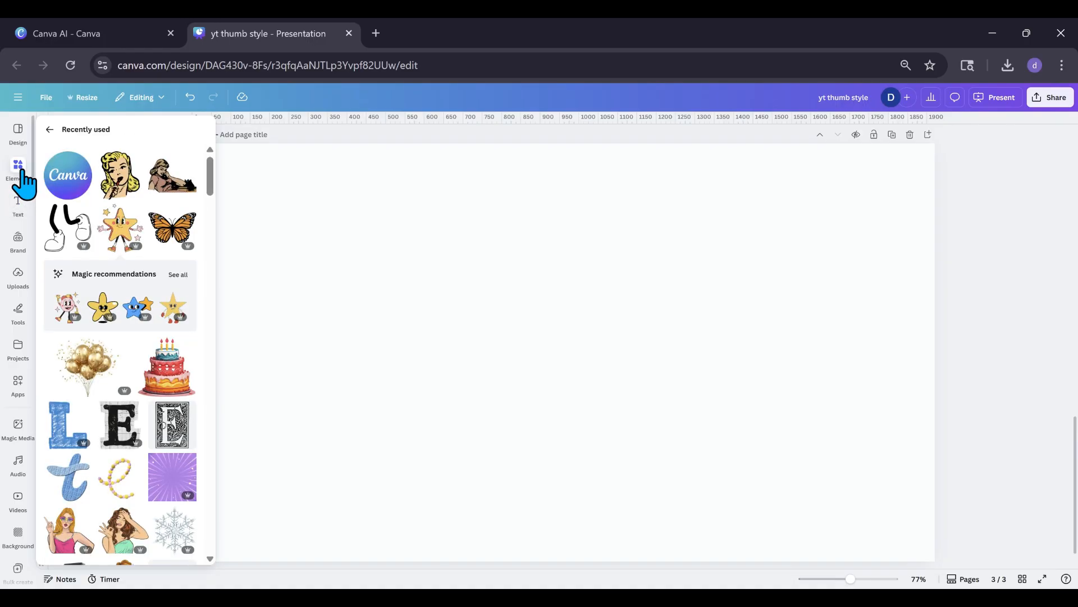
pyautogui.scroll(-1, 124, 280)
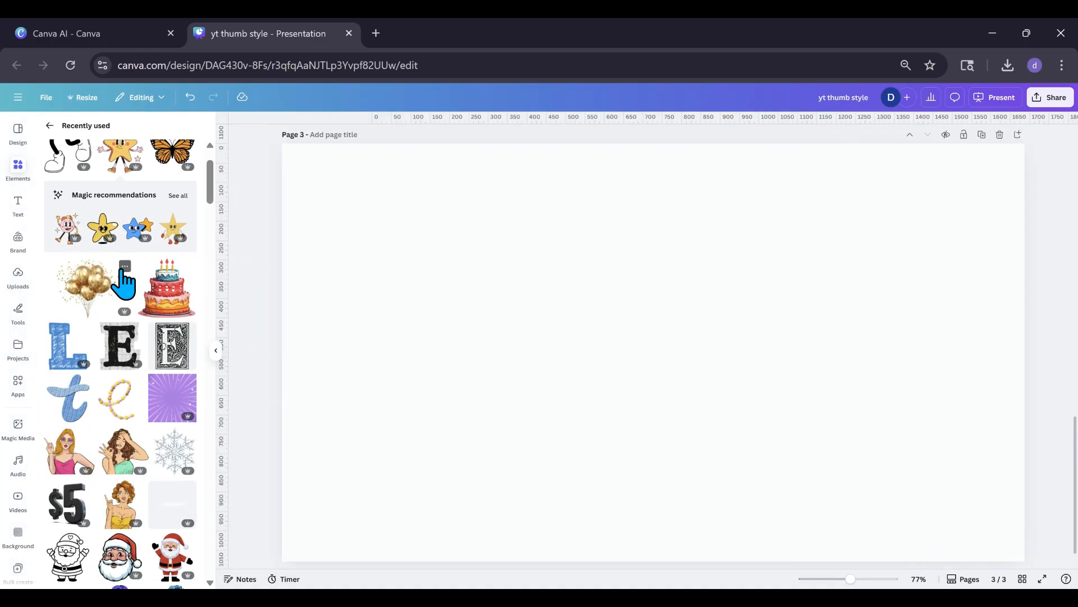
pyautogui.scroll(-2, 124, 281)
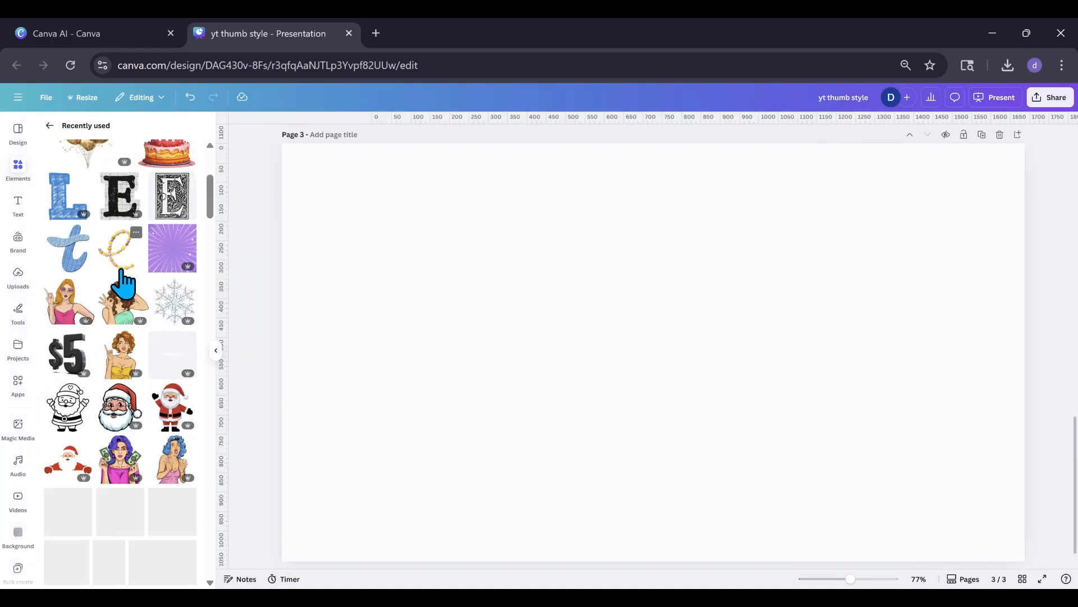
pyautogui.click(122, 315)
pyautogui.moveTo(655, 365); pyautogui.dragTo(534, 297)
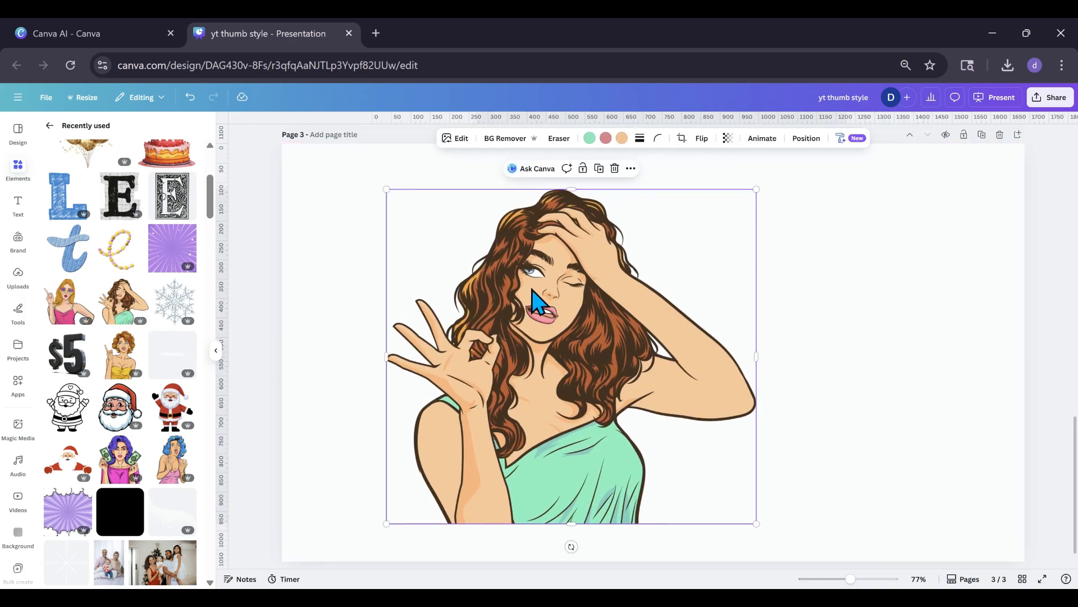
pyautogui.moveTo(755, 189); pyautogui.dragTo(668, 266)
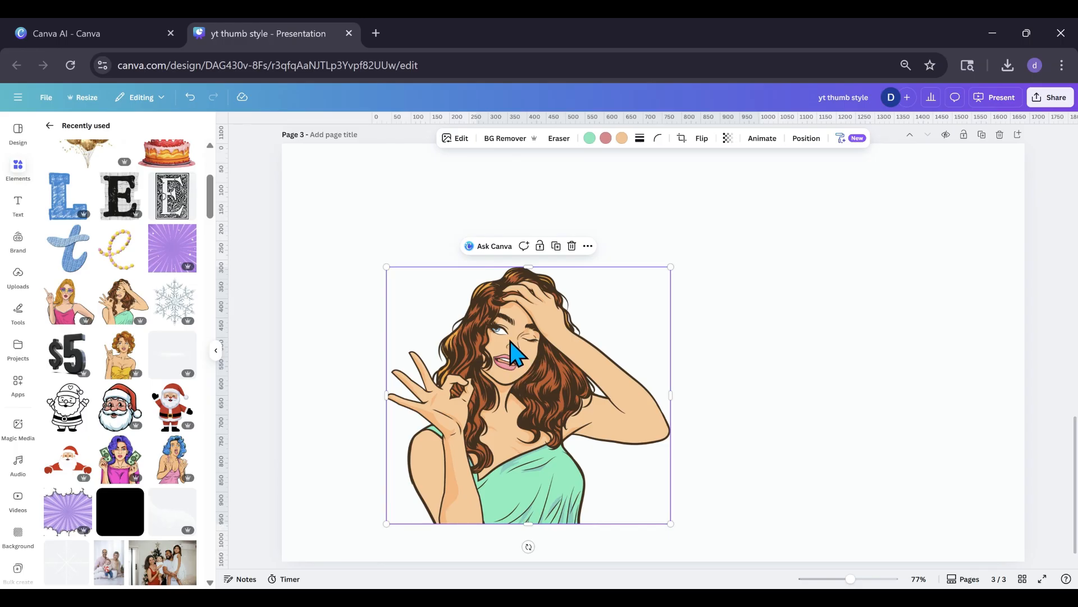
pyautogui.moveTo(497, 352); pyautogui.dragTo(475, 364)
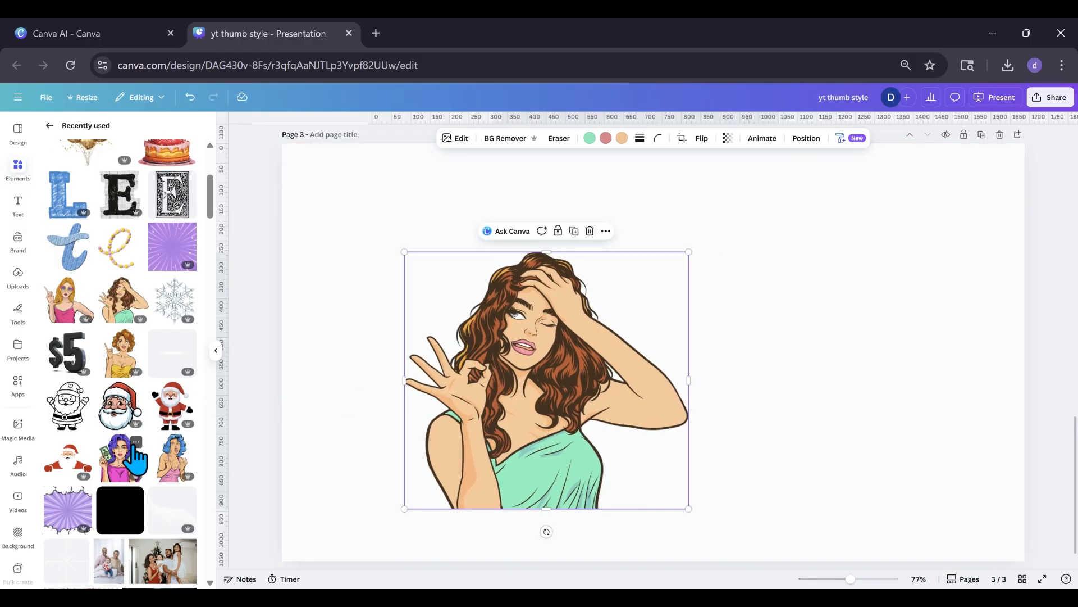
# Add the black-and-white line-art Santa, scale it down and arrange it to the right of the woman graphic.
pyautogui.scroll(-2, 135, 461)
pyautogui.scroll(2, 134, 460)
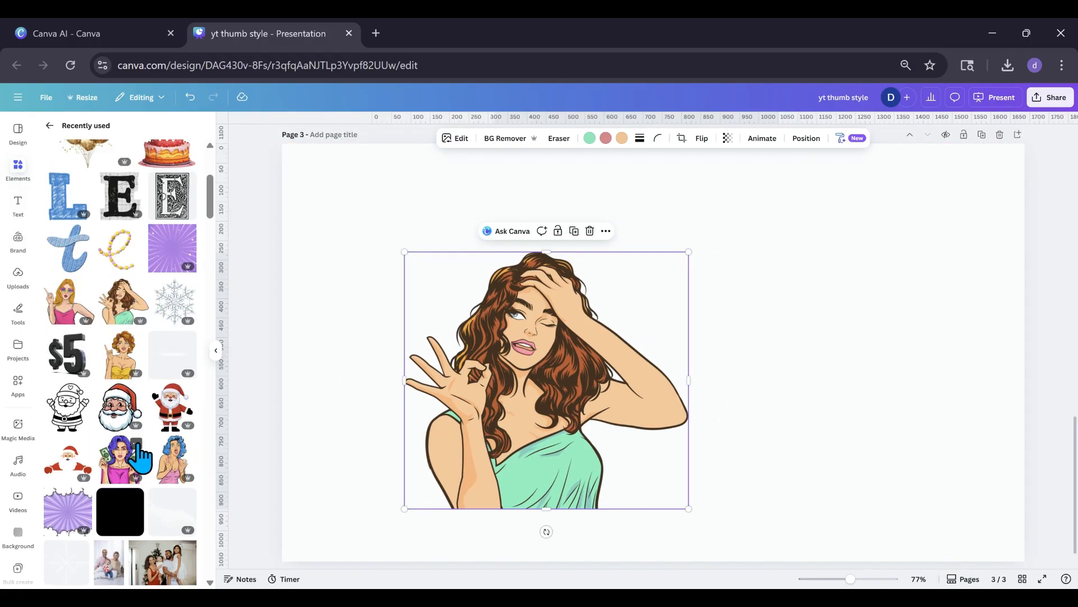
pyautogui.click(68, 408)
pyautogui.moveTo(670, 390); pyautogui.dragTo(770, 403)
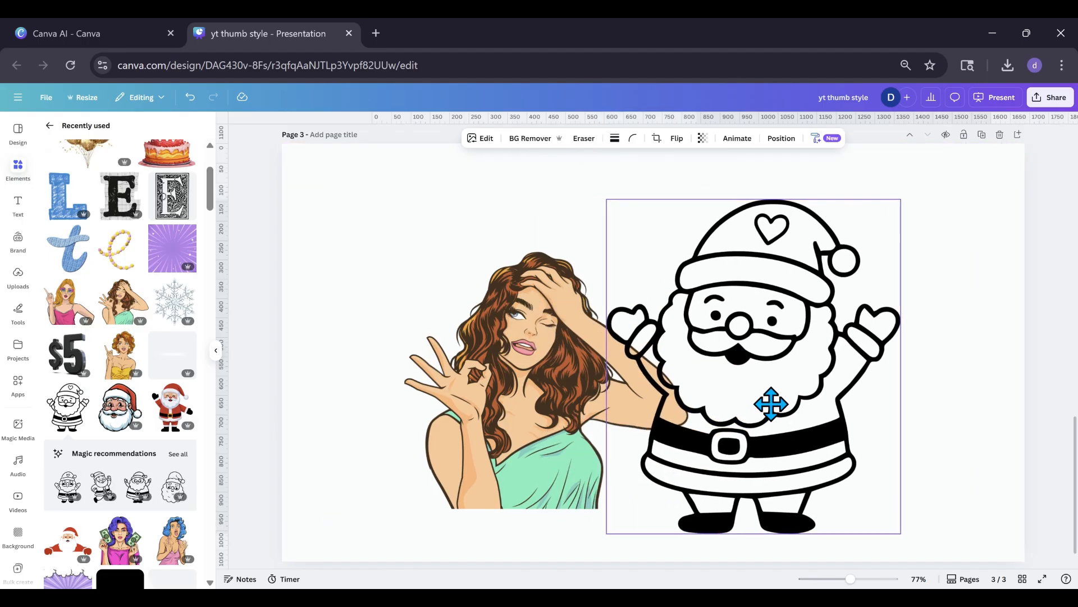
pyautogui.moveTo(902, 202); pyautogui.dragTo(819, 296)
pyautogui.moveTo(677, 428); pyautogui.dragTo(789, 365)
pyautogui.moveTo(544, 382); pyautogui.dragTo(525, 356)
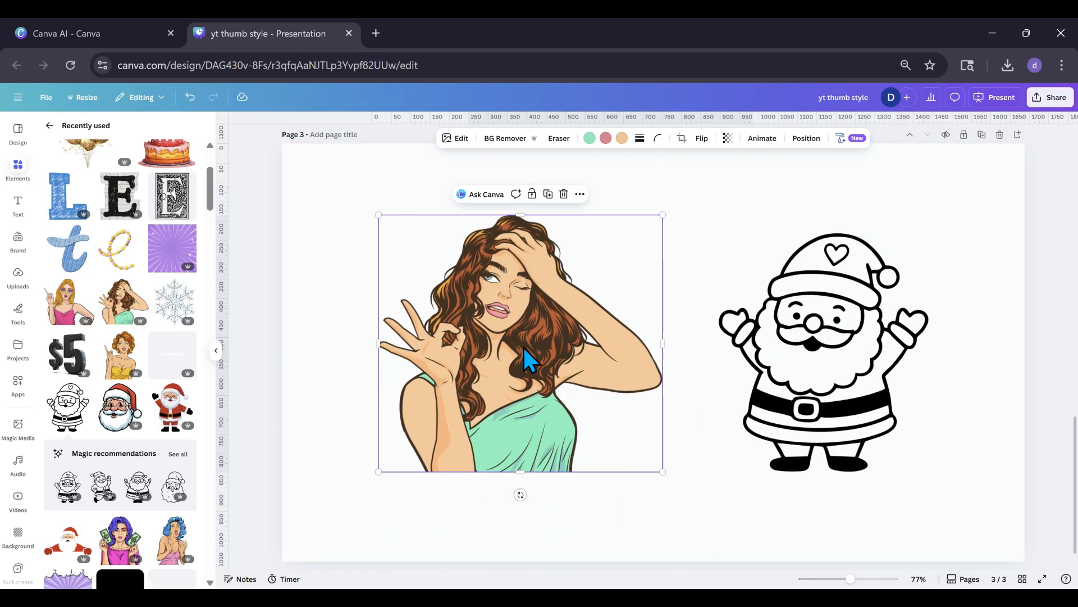
# Copy the line-art Santa's art style and apply it to the brown-haired woman graphic.
pyautogui.click(798, 314)
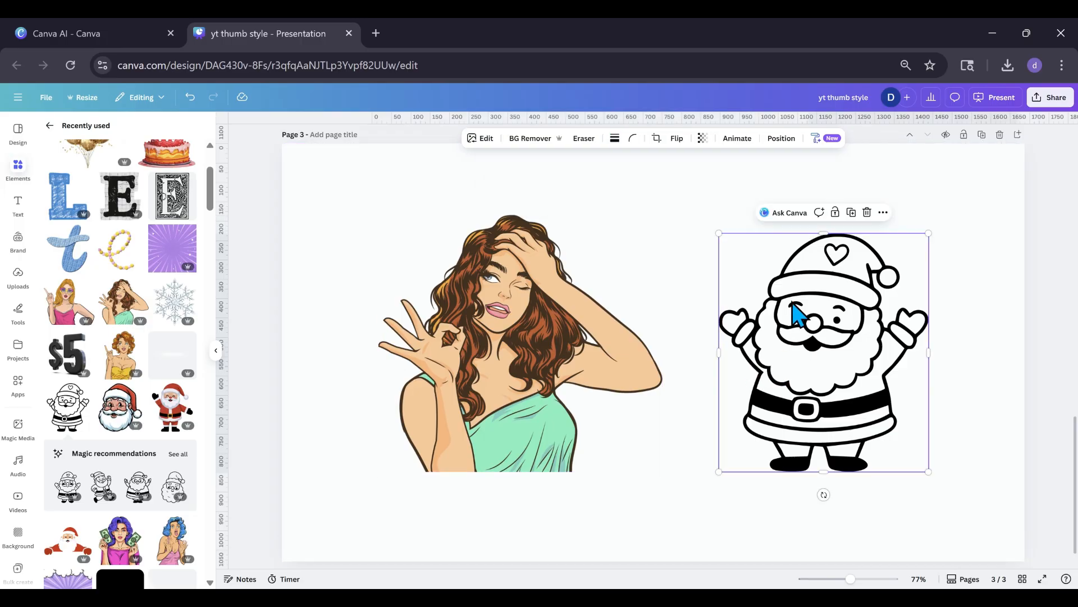
pyautogui.click(819, 141)
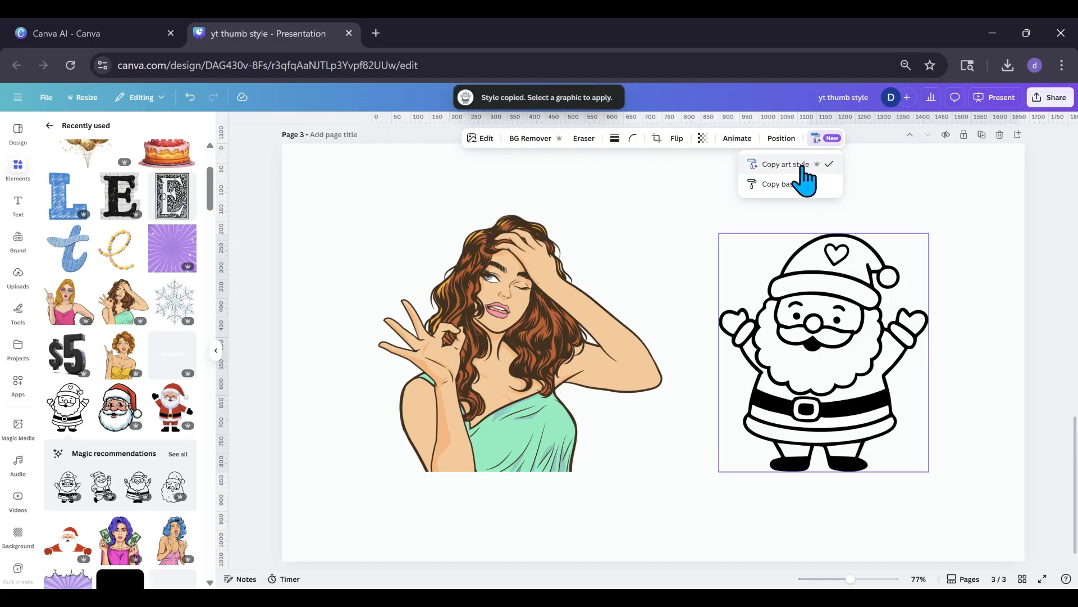
pyautogui.click(801, 164)
pyautogui.click(558, 347)
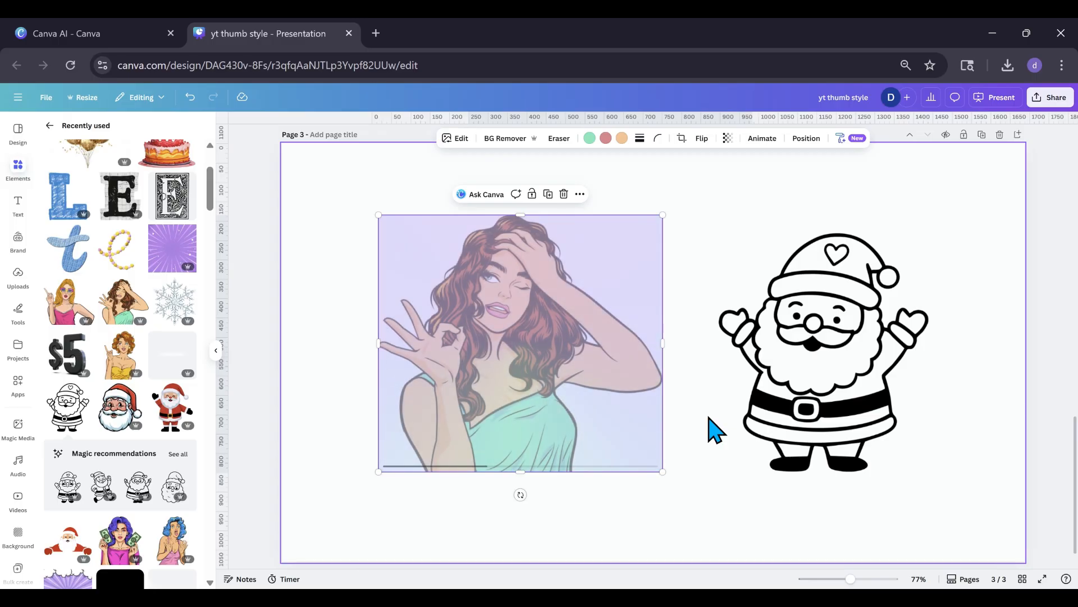
# Move the woman graphic to the page's upper-left area and place the line-art Santa directly beside it.
pyautogui.moveTo(795, 422); pyautogui.dragTo(791, 374)
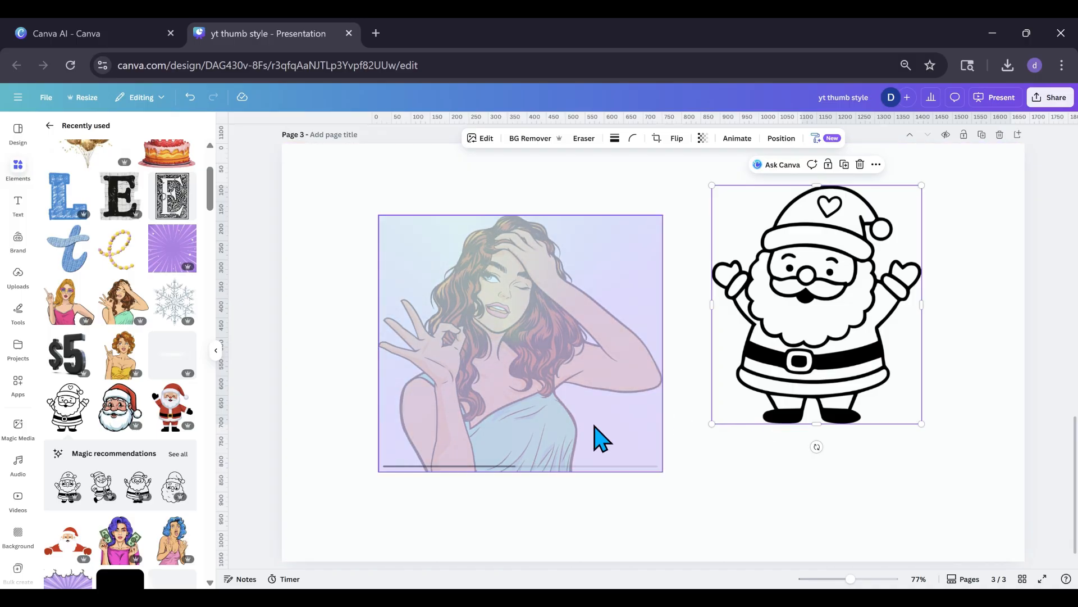
pyautogui.moveTo(601, 438); pyautogui.dragTo(516, 383)
pyautogui.moveTo(835, 373); pyautogui.dragTo(692, 332)
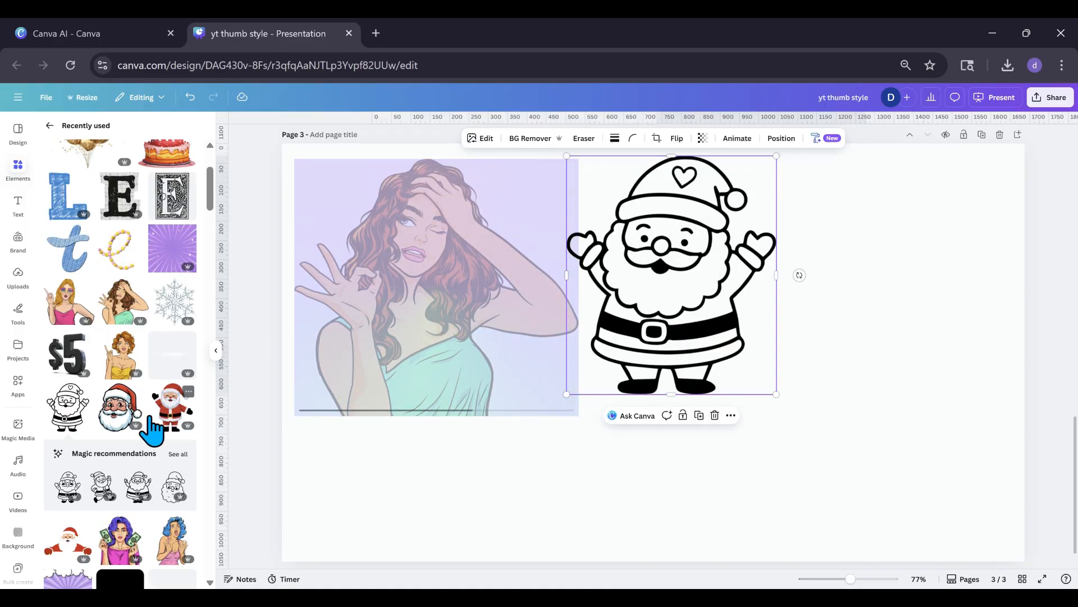
# Add the recently used blonde pop-art woman graphic and place it in the page's lower-right area.
pyautogui.scroll(3, 151, 429)
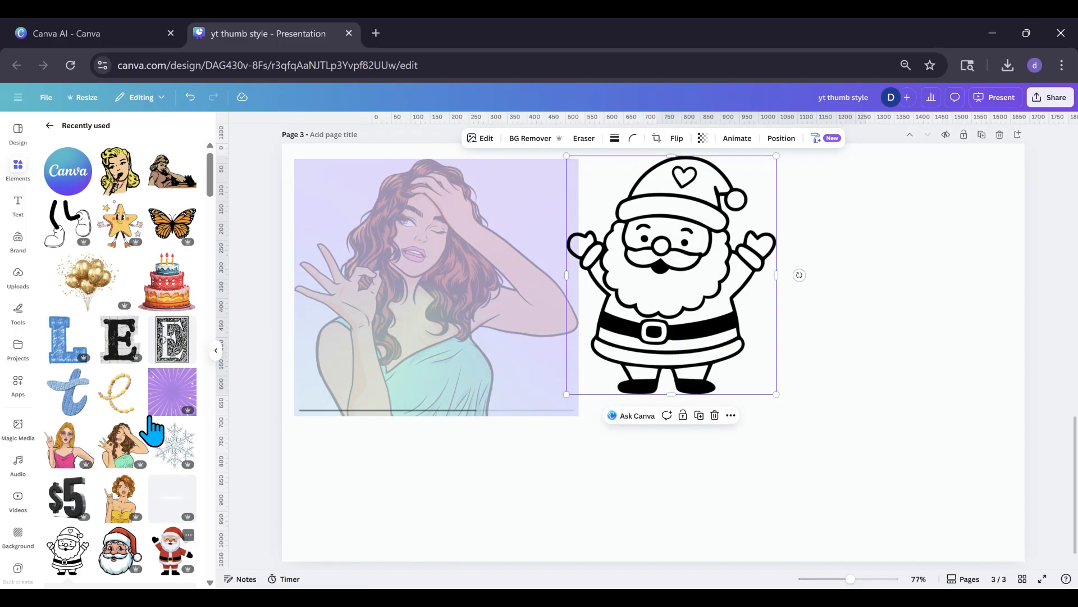
pyautogui.click(128, 193)
pyautogui.moveTo(671, 330); pyautogui.dragTo(925, 406)
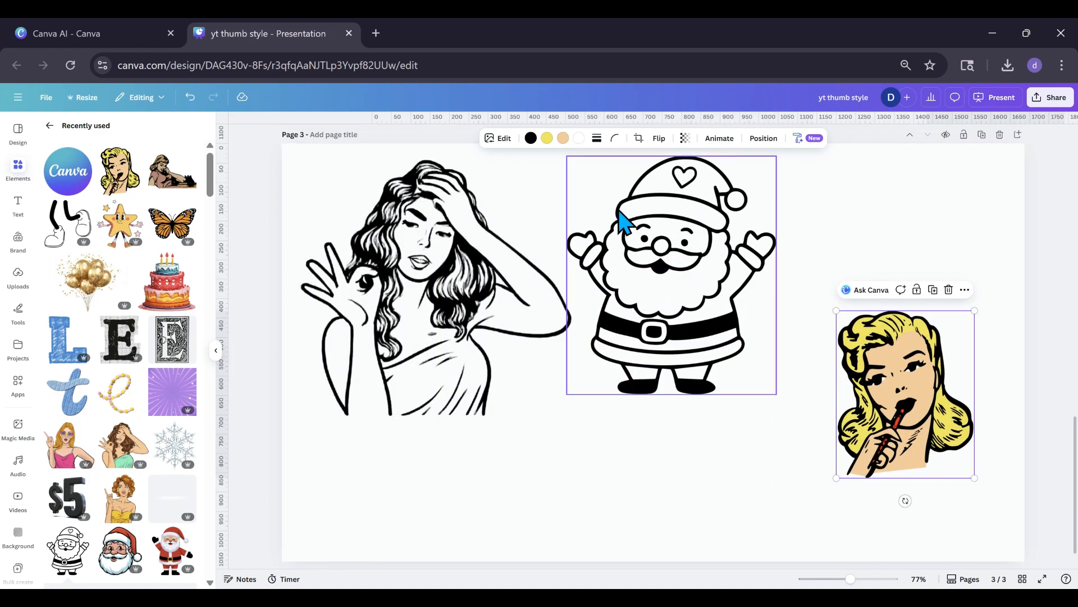
# Reposition the restyled line-art woman and the line-art Santa so they sit side by side in the page's upper half.
pyautogui.click(455, 356)
pyautogui.moveTo(455, 356); pyautogui.dragTo(494, 337)
pyautogui.click(652, 318)
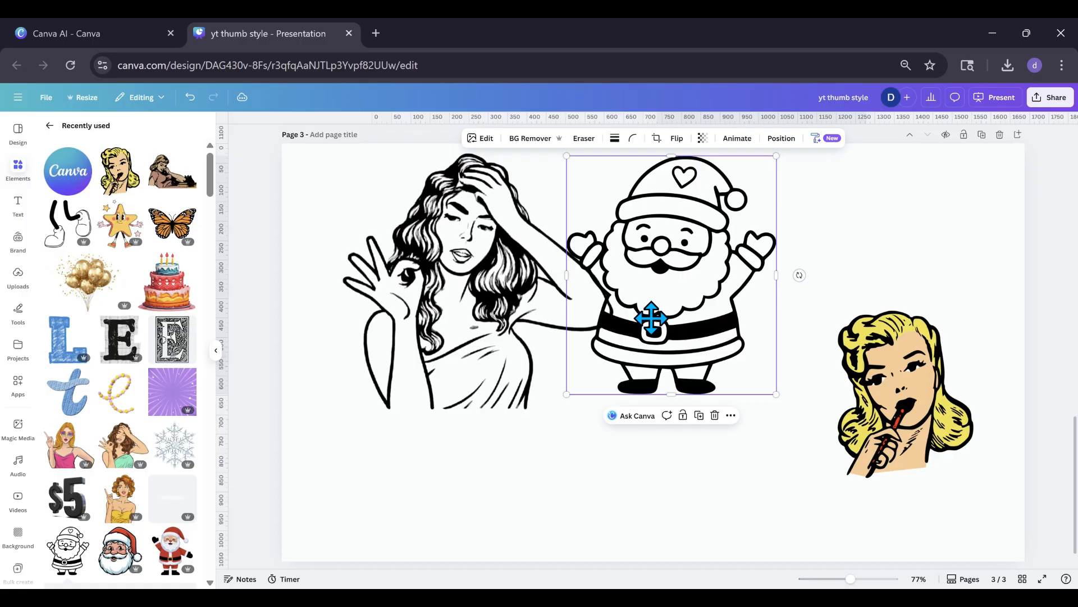
pyautogui.moveTo(651, 317); pyautogui.dragTo(650, 333)
pyautogui.moveTo(528, 355); pyautogui.dragTo(512, 359)
pyautogui.moveTo(640, 348)
pyautogui.mouseDown()
pyautogui.moveTo(651, 352)
pyautogui.moveTo(638, 354)
pyautogui.mouseUp()
pyautogui.moveTo(534, 361); pyautogui.dragTo(522, 344)
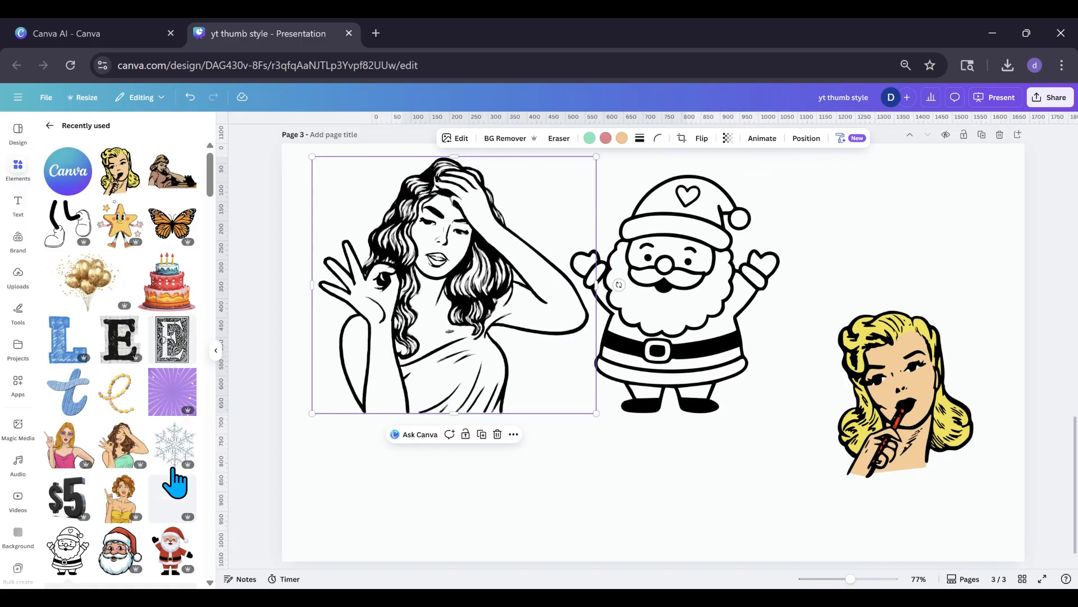
# Add the red Santa graphic with outstretched arms from the recently used elements and scale it down.
pyautogui.scroll(-7, 174, 480)
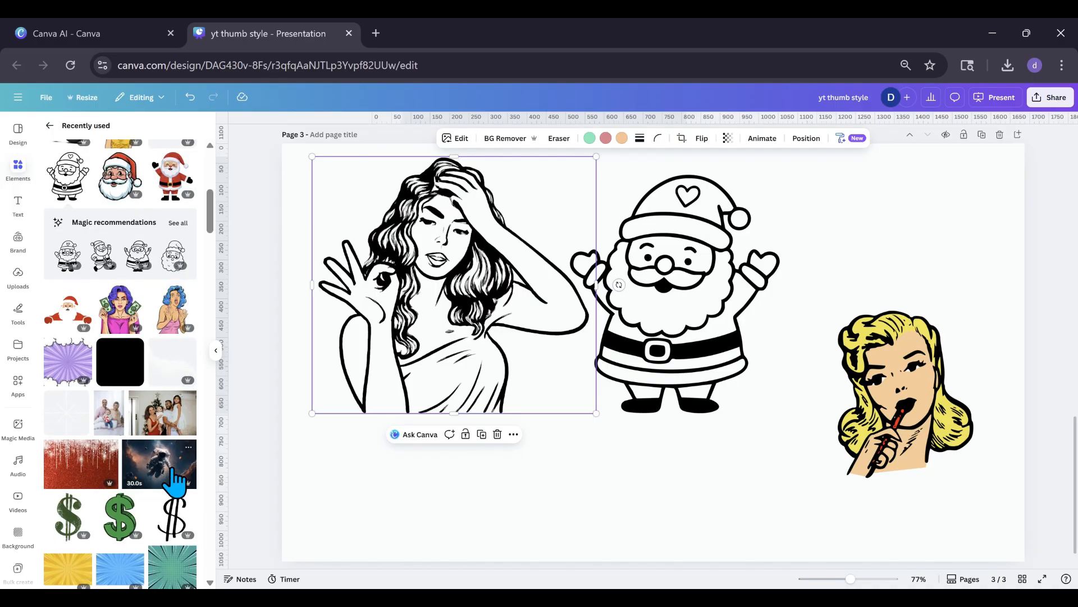
pyautogui.click(70, 314)
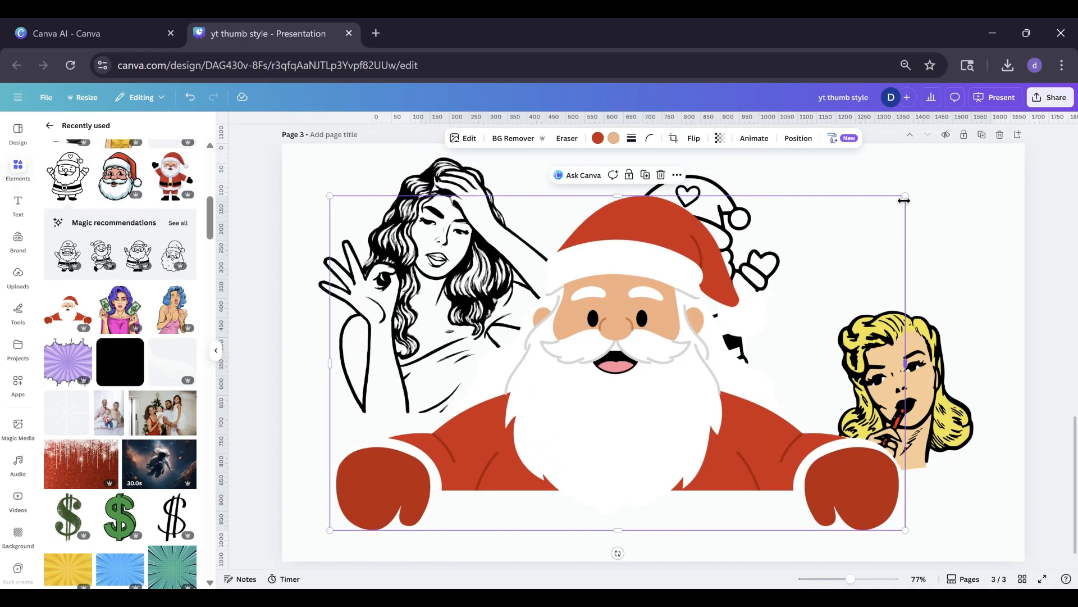
pyautogui.moveTo(904, 199); pyautogui.dragTo(747, 289)
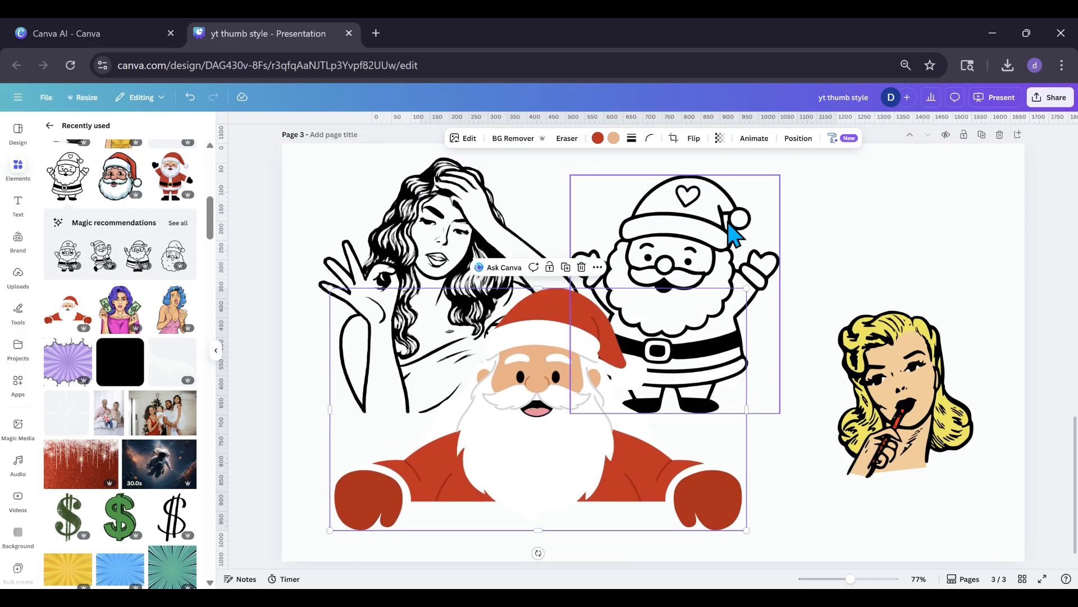
# Apply the line-art Santa's copied art style to the red Santa, and shrink the red Santa below the other graphics.
pyautogui.click(738, 216)
pyautogui.click(815, 138)
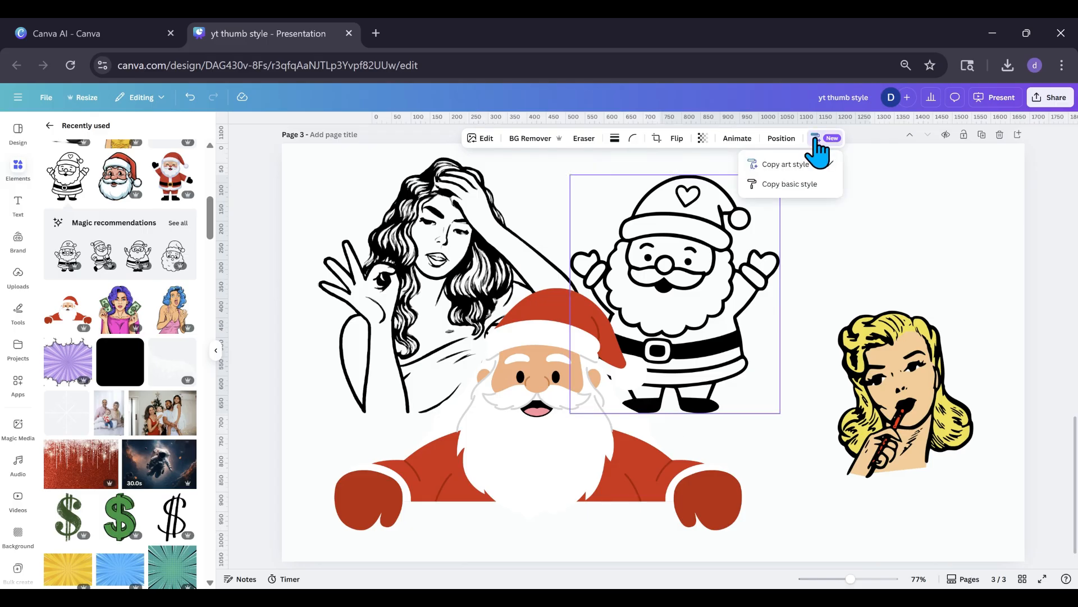
pyautogui.click(803, 164)
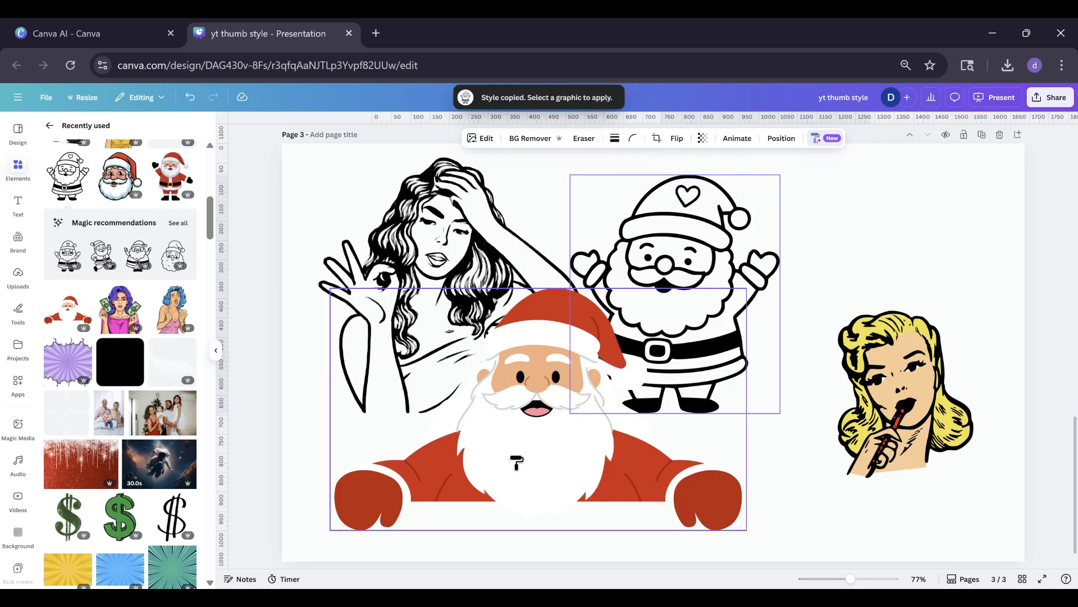
pyautogui.click(515, 461)
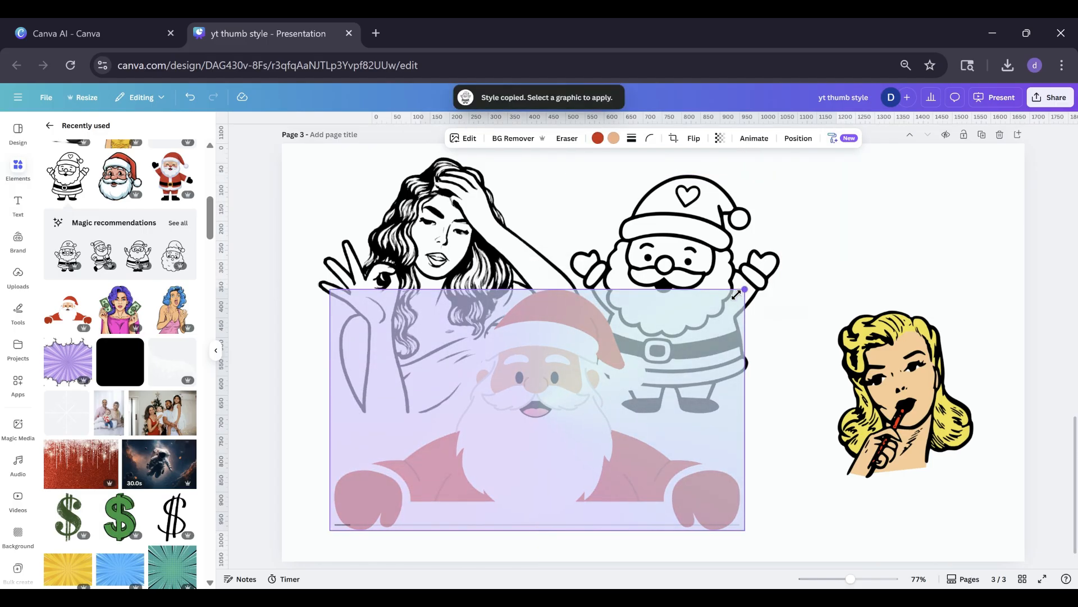
pyautogui.moveTo(736, 295); pyautogui.dragTo(599, 374)
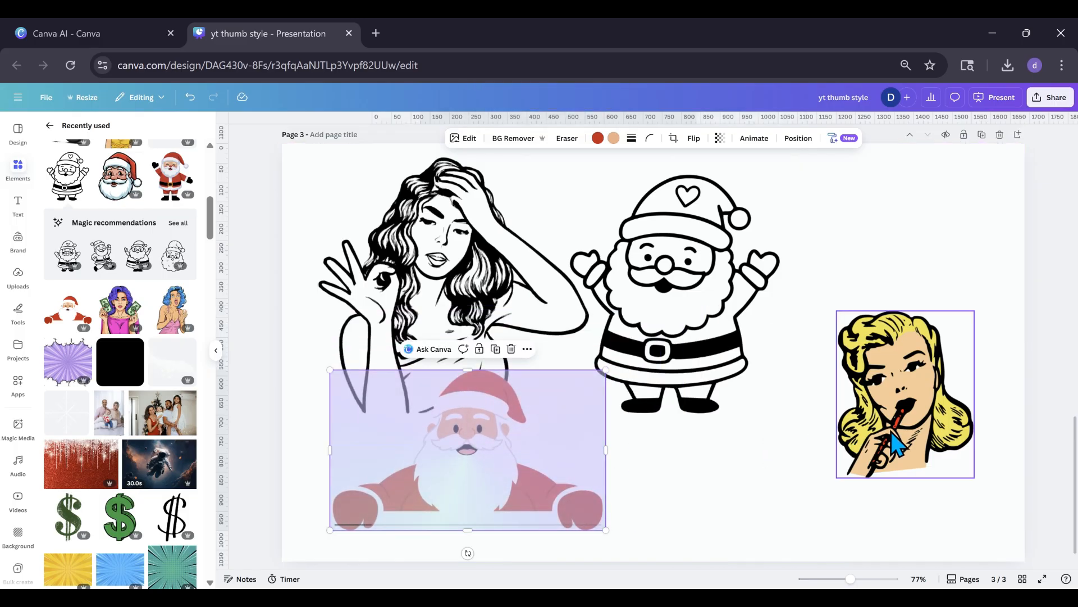
# Move the blonde woman graphic slightly upward and open the full set of Style Match styles for it.
pyautogui.moveTo(893, 444); pyautogui.dragTo(886, 415)
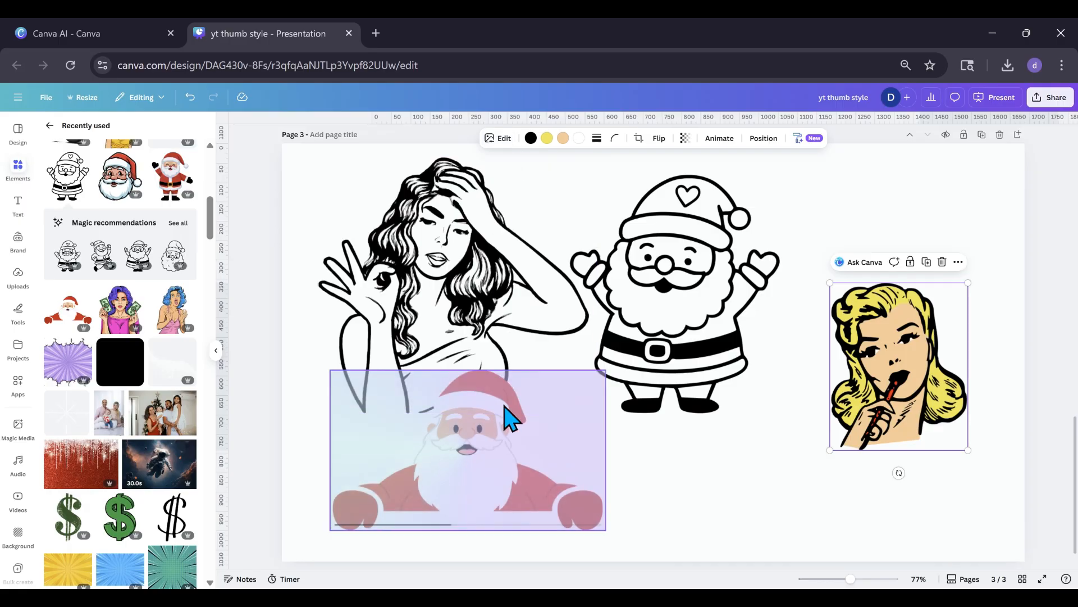
pyautogui.click(507, 144)
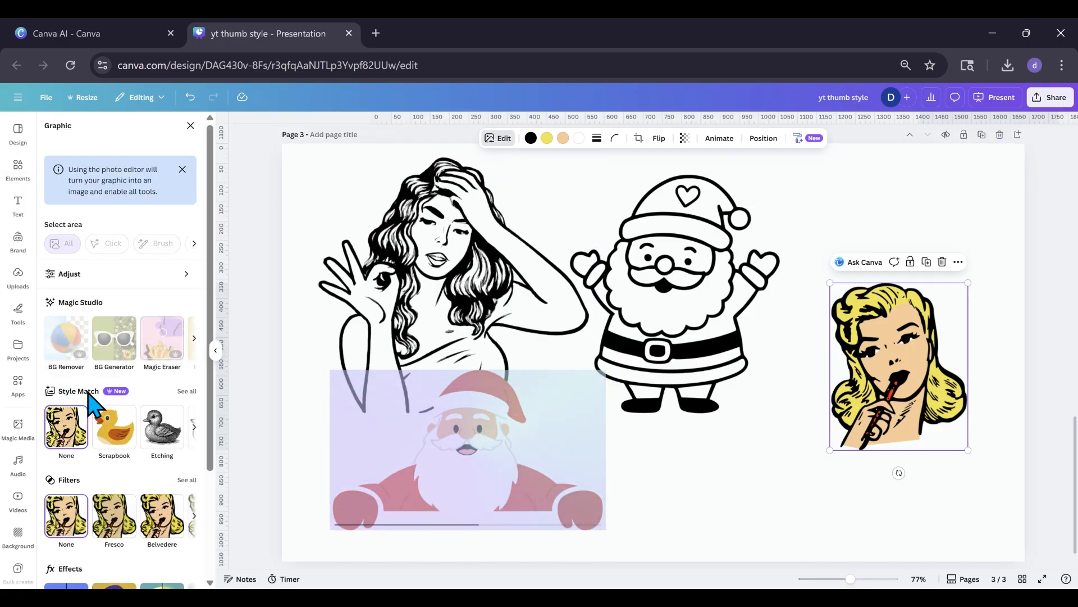
pyautogui.click(186, 392)
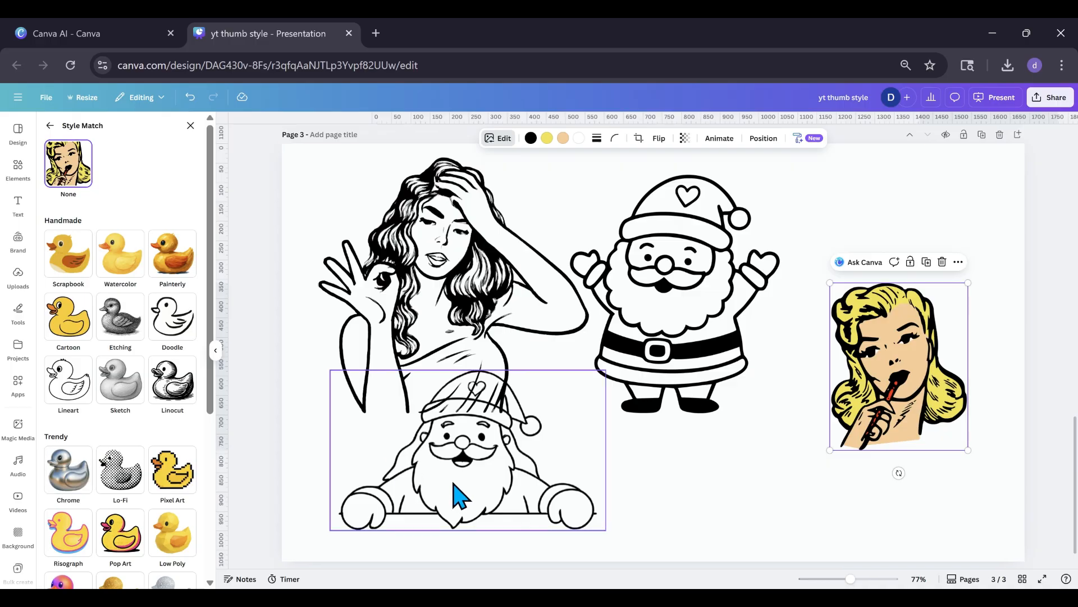
# Give the restyled arms-out Santa an Outline shadow of size 6 and move it to the page's upper-right corner.
pyautogui.moveTo(459, 494); pyautogui.dragTo(512, 506)
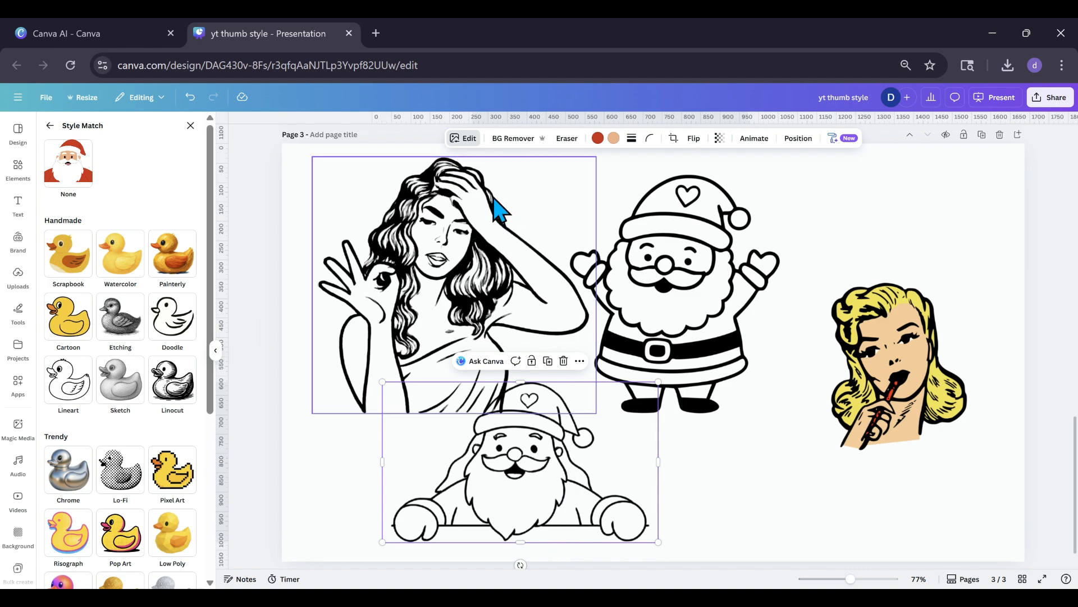
pyautogui.click(468, 141)
pyautogui.click(467, 142)
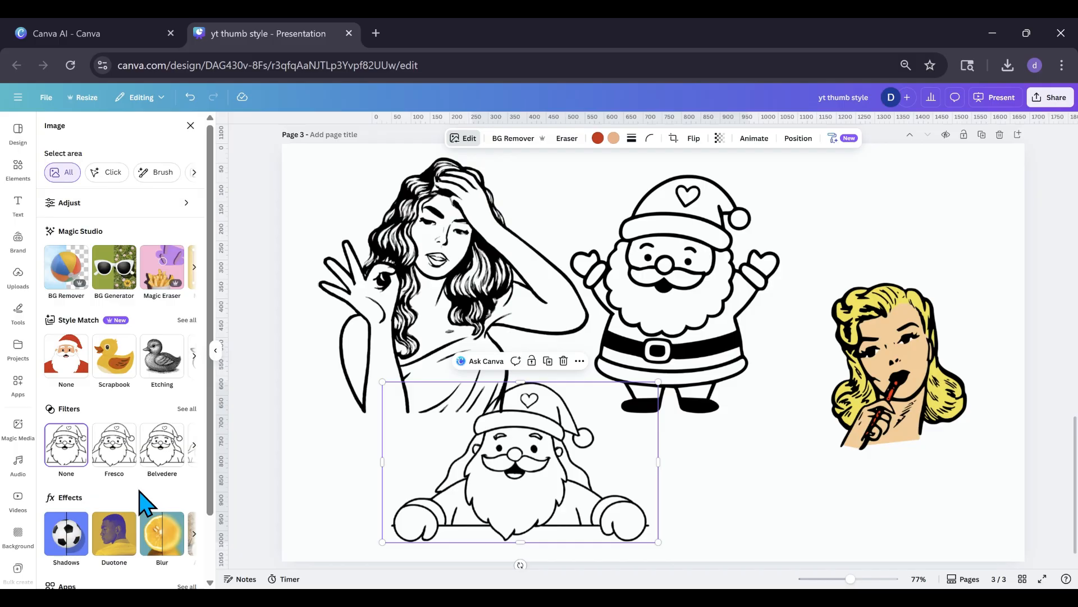
pyautogui.click(67, 537)
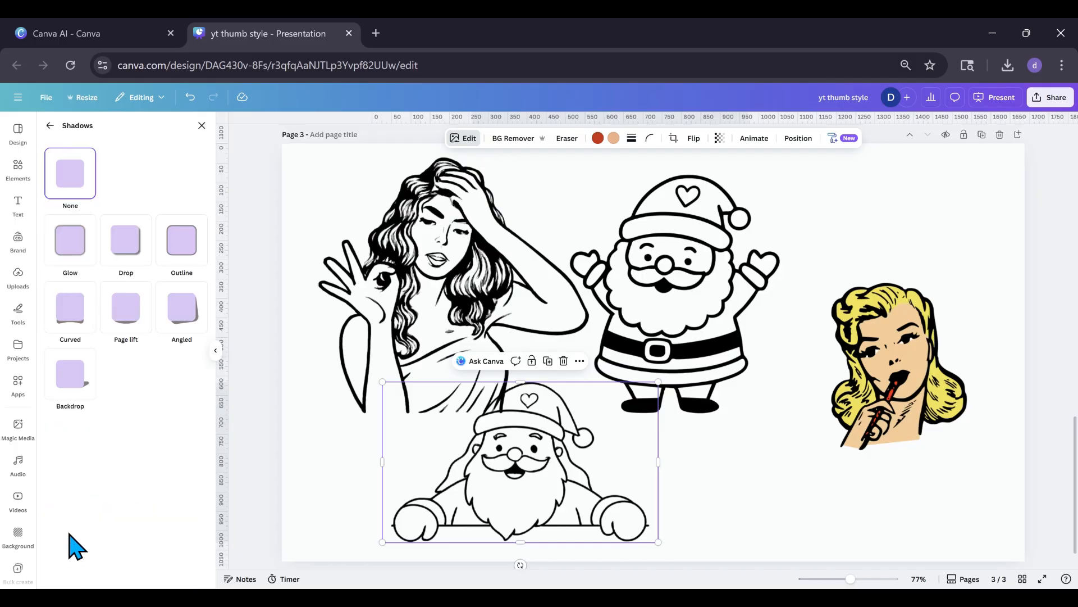
pyautogui.click(171, 258)
pyautogui.moveTo(107, 440); pyautogui.dragTo(57, 439)
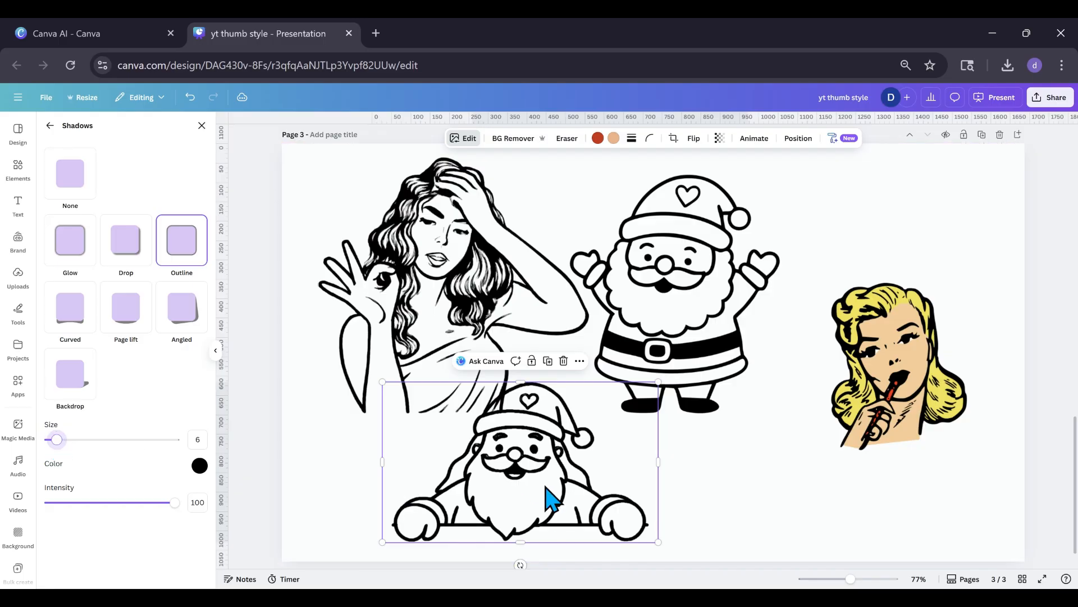
pyautogui.moveTo(546, 486); pyautogui.dragTo(908, 261)
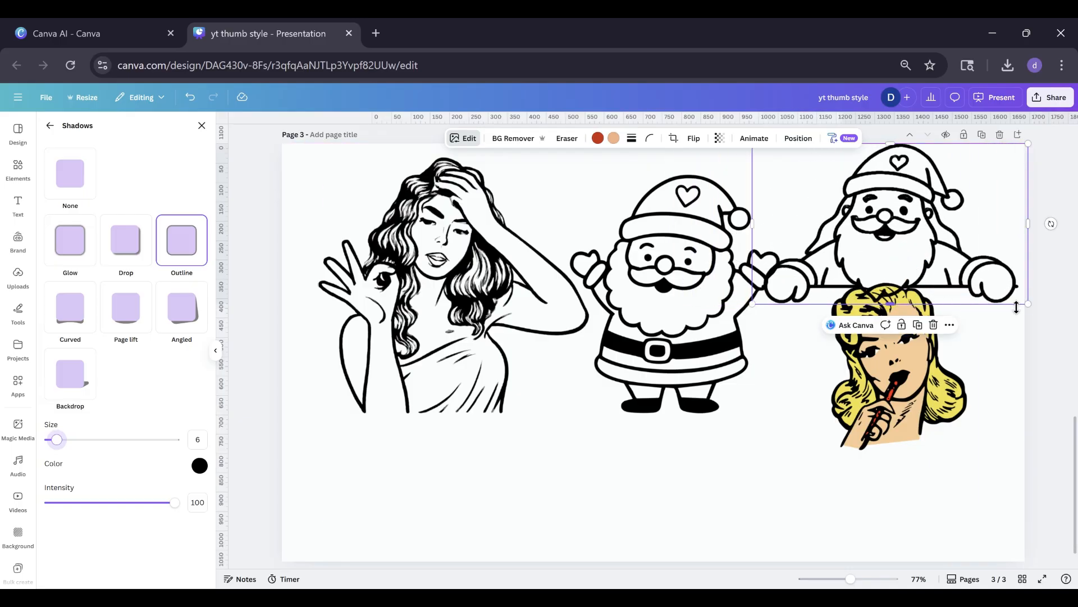
# Scale down the arms-out Santa in the page's upper-right area and move the blonde woman graphic down below it.
pyautogui.moveTo(1022, 301); pyautogui.dragTo(984, 279)
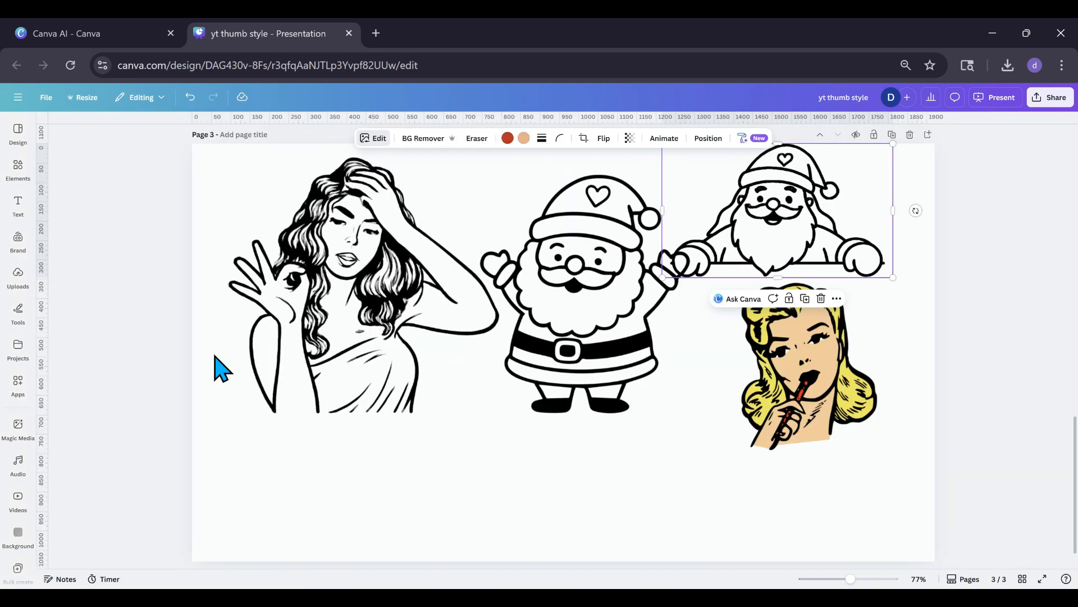
pyautogui.click(216, 350)
pyautogui.click(802, 425)
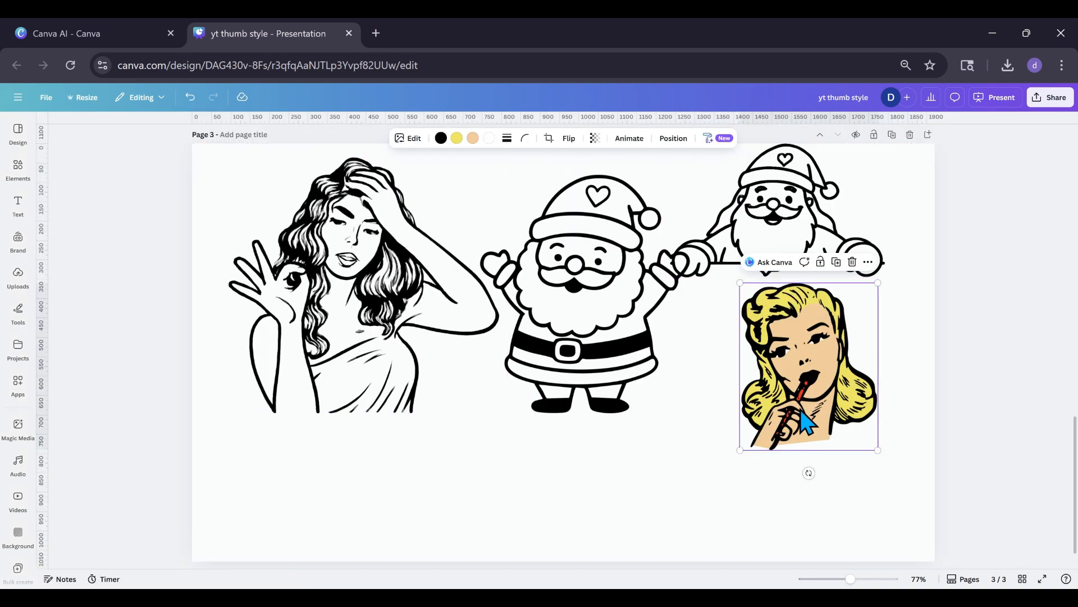
pyautogui.moveTo(800, 394); pyautogui.dragTo(776, 441)
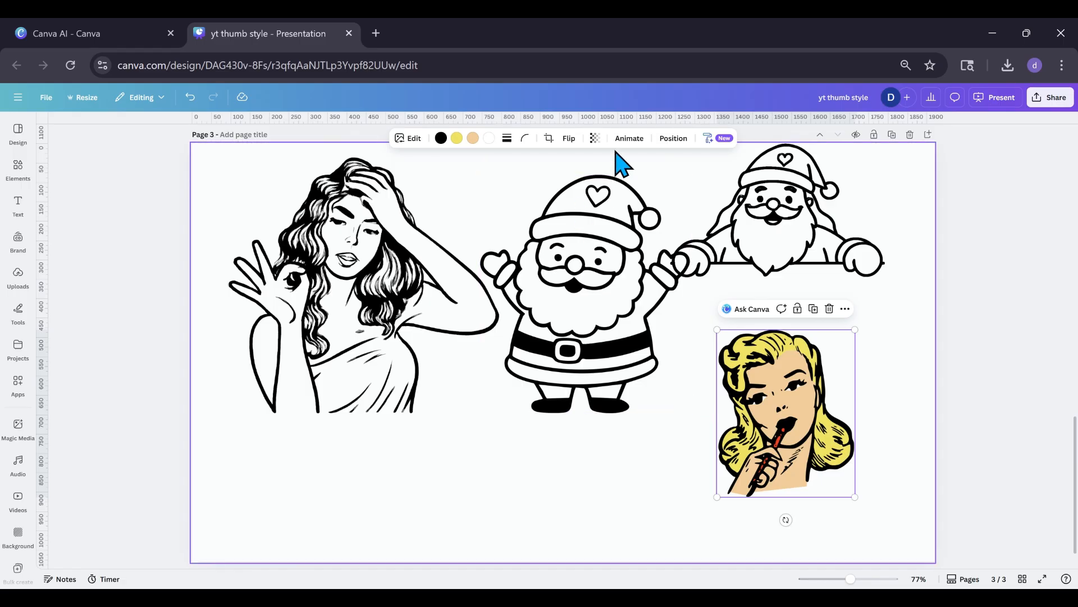
# Open the full set of Style Match styles for the blonde woman, and place two duplicates of her along the lower part of the page.
pyautogui.click(408, 138)
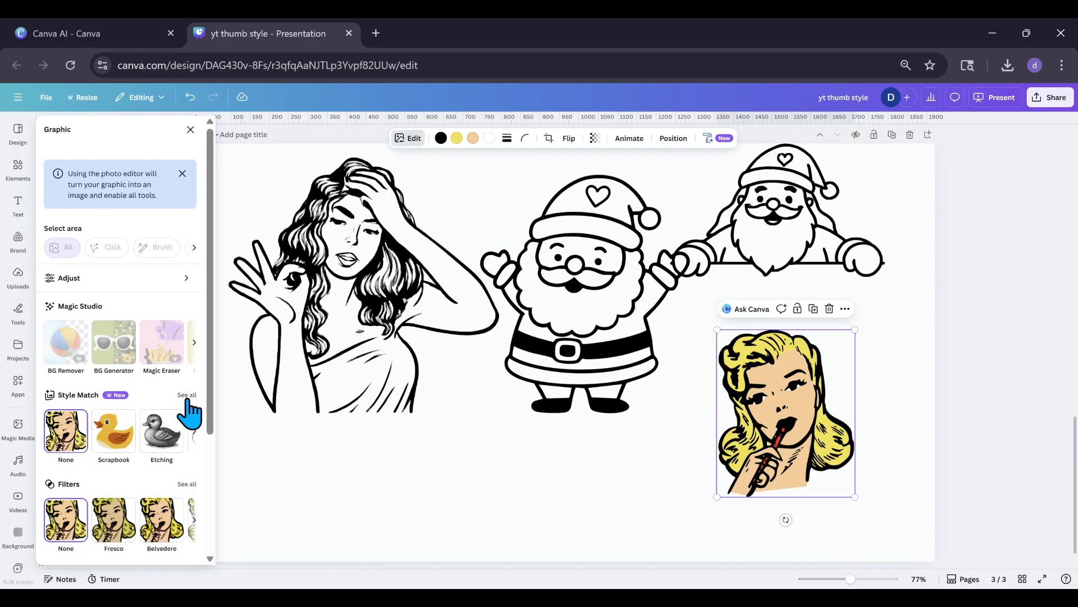
pyautogui.click(187, 396)
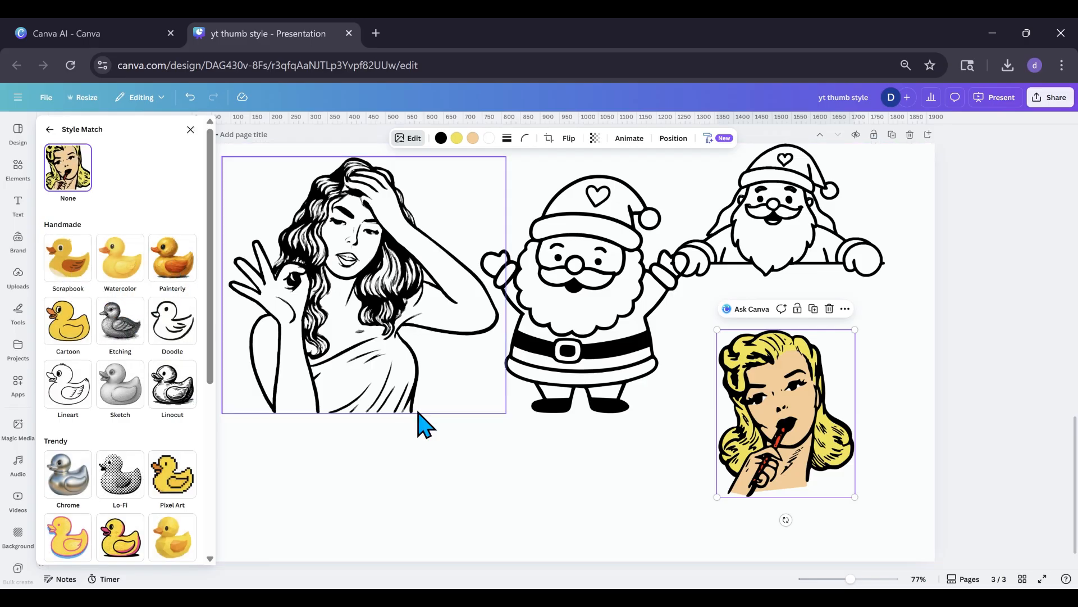
pyautogui.click(813, 309)
pyautogui.moveTo(810, 410); pyautogui.dragTo(719, 446)
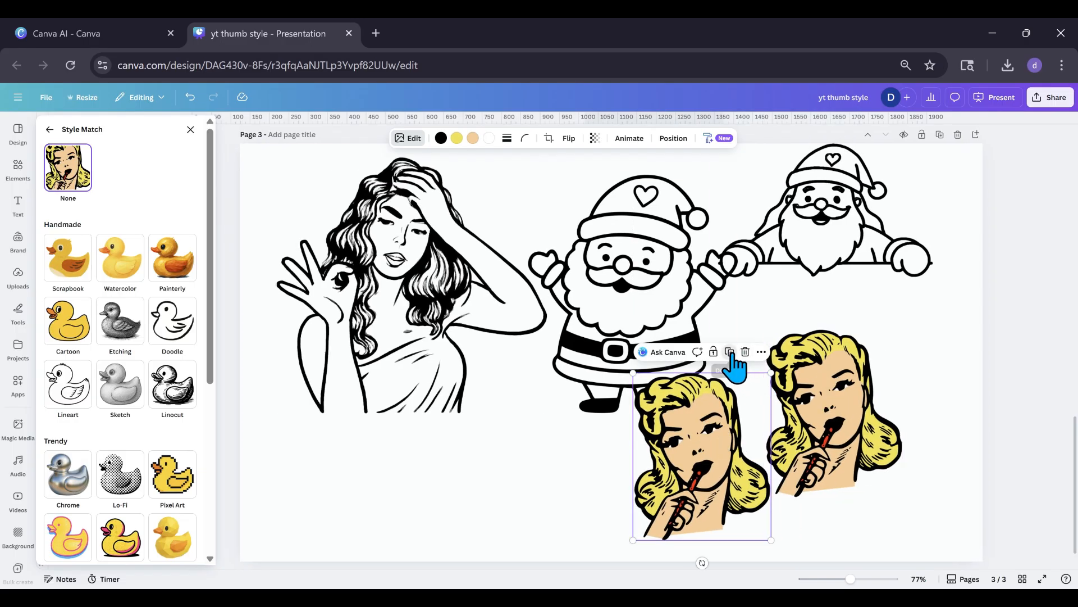
pyautogui.click(730, 353)
pyautogui.moveTo(572, 483); pyautogui.dragTo(545, 458)
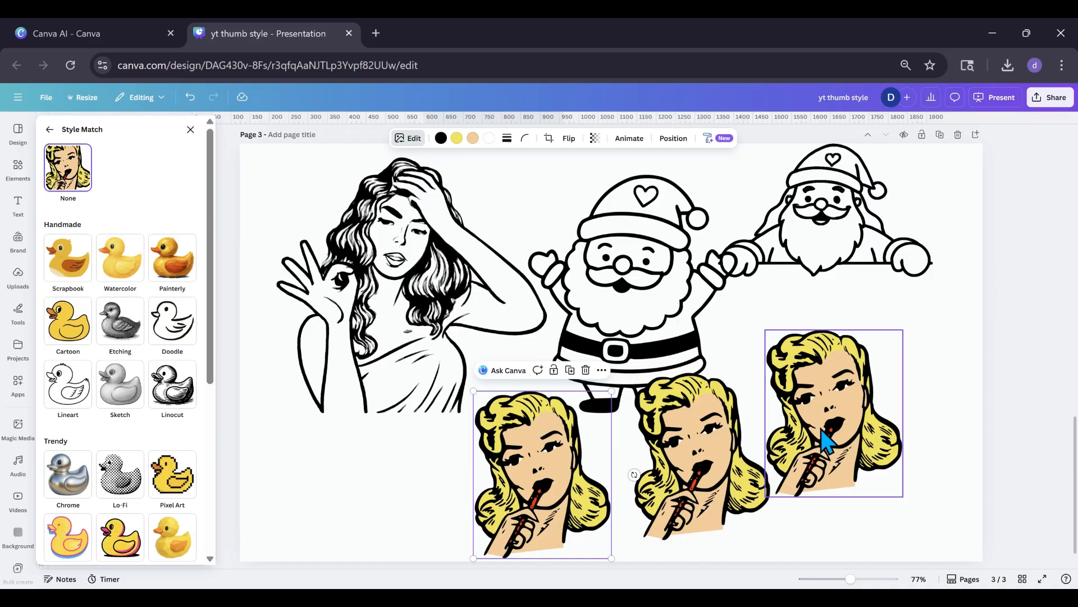
# Shift the original blonde woman to the page's right edge and move the line-art woman and both Santas toward the upper-right corner.
pyautogui.moveTo(814, 439); pyautogui.dragTo(895, 386)
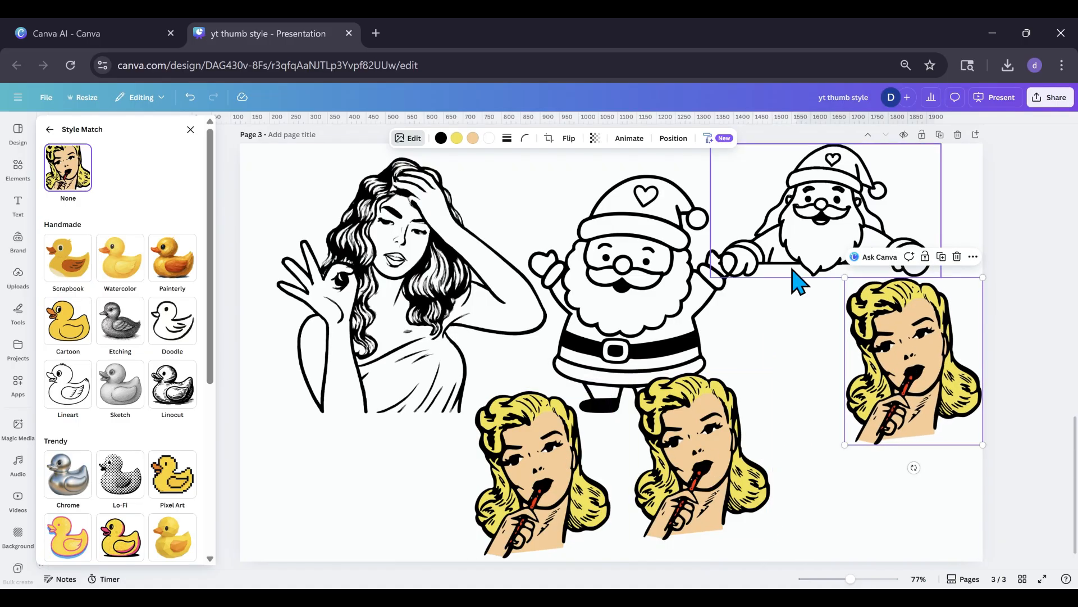
pyautogui.moveTo(813, 233); pyautogui.dragTo(897, 208)
pyautogui.moveTo(708, 264); pyautogui.dragTo(836, 209)
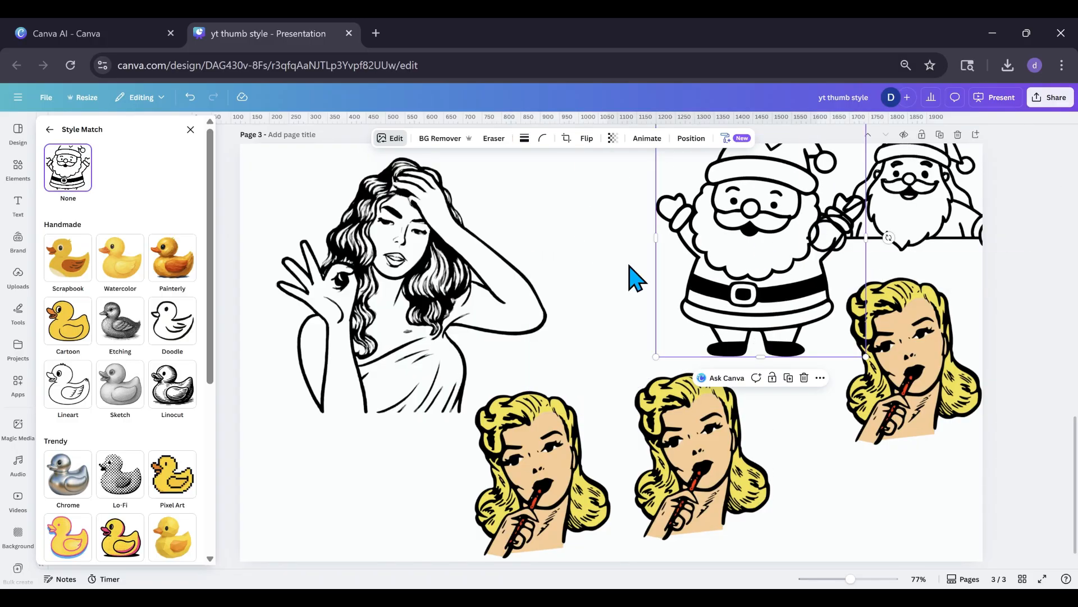
pyautogui.moveTo(461, 271); pyautogui.dragTo(651, 200)
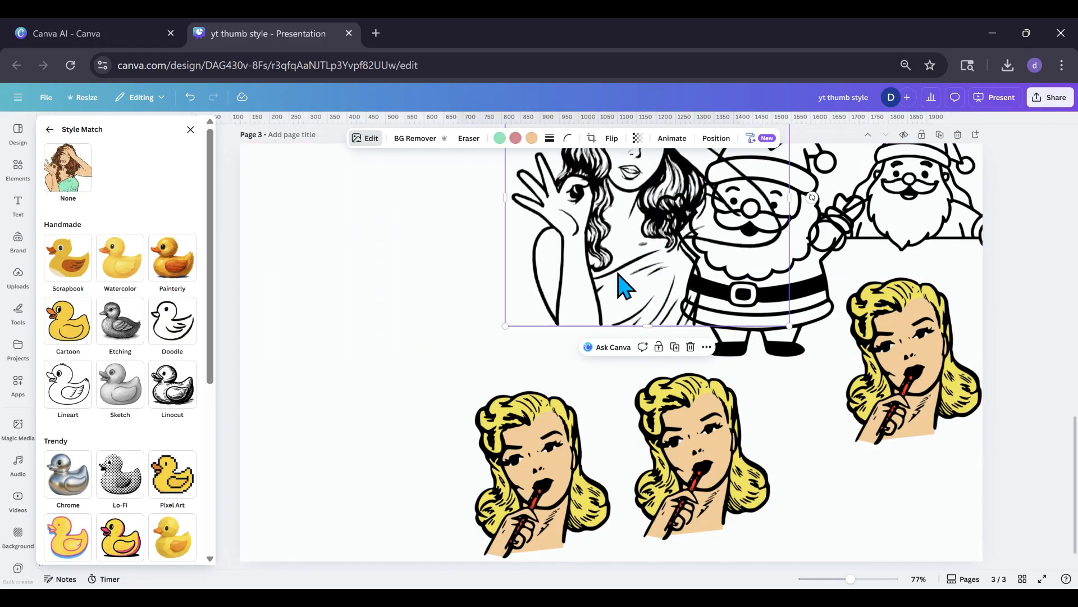
pyautogui.moveTo(616, 281); pyautogui.dragTo(632, 247)
pyautogui.moveTo(762, 323); pyautogui.dragTo(809, 256)
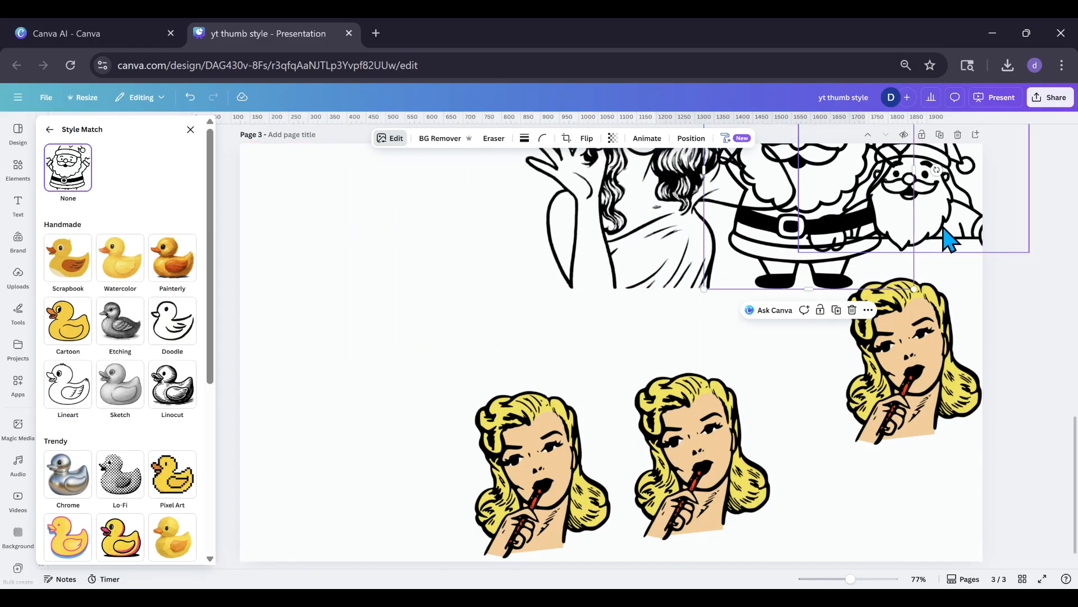
pyautogui.moveTo(948, 239); pyautogui.dragTo(950, 240)
# Arrange the three blonde woman graphics in a spaced row across the lower half of the page.
pyautogui.moveTo(915, 325); pyautogui.dragTo(901, 356)
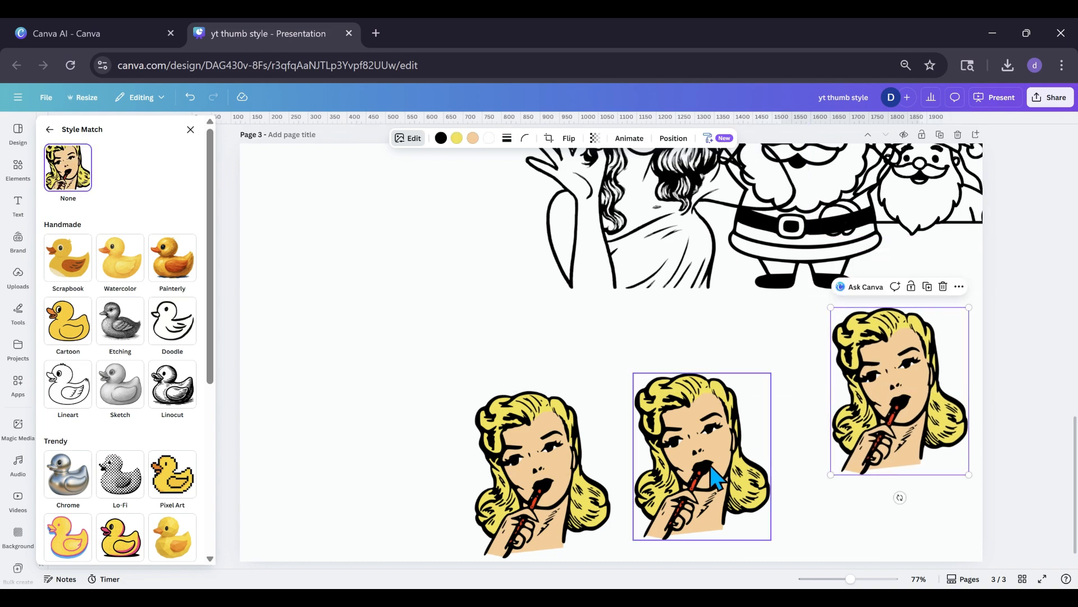
pyautogui.moveTo(717, 477); pyautogui.dragTo(749, 439)
pyautogui.click(508, 494)
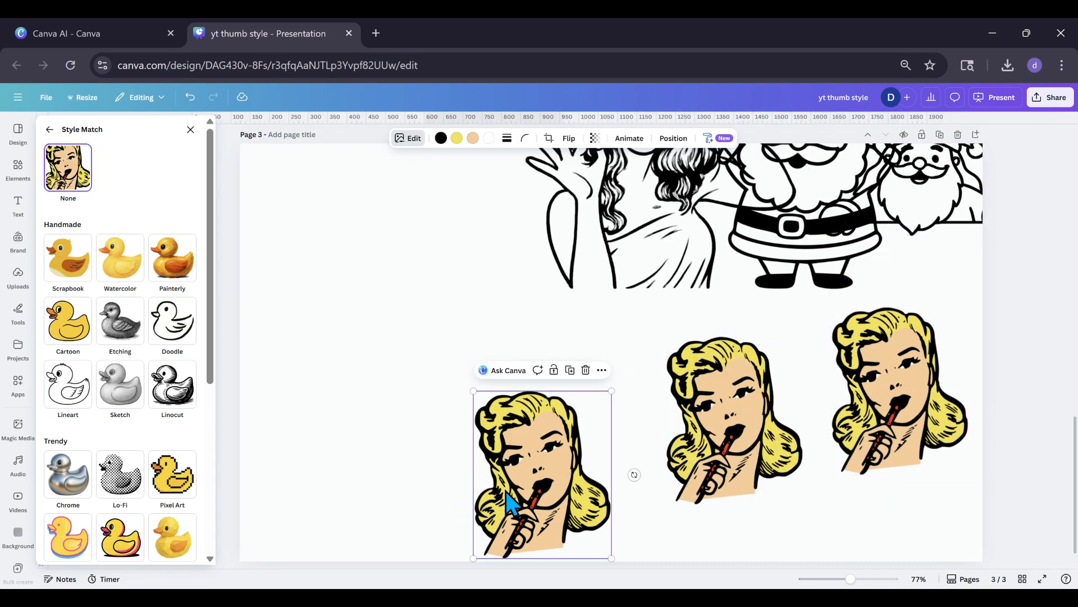
pyautogui.moveTo(509, 495); pyautogui.dragTo(542, 455)
# Apply the Watercolor style to the middle blonde woman and the Painterly style to the leftmost one.
pyautogui.click(681, 448)
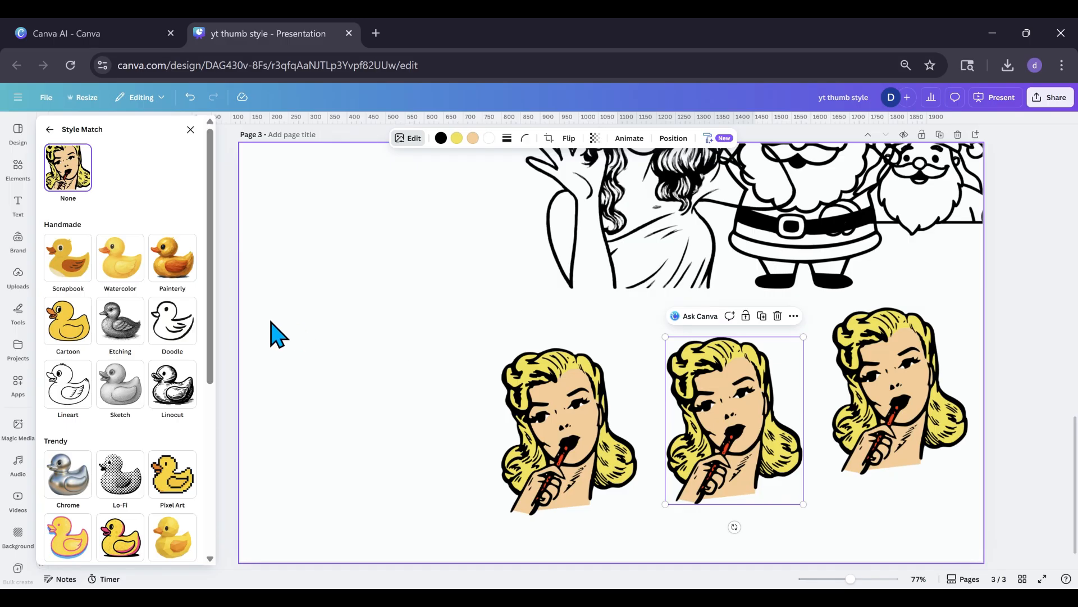
pyautogui.click(136, 275)
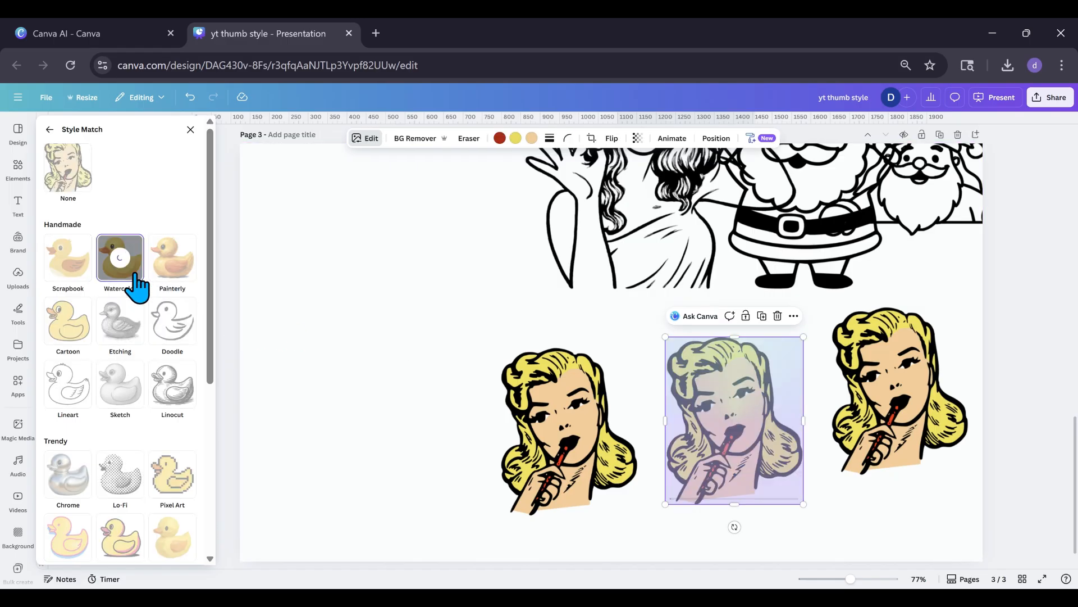
pyautogui.click(531, 464)
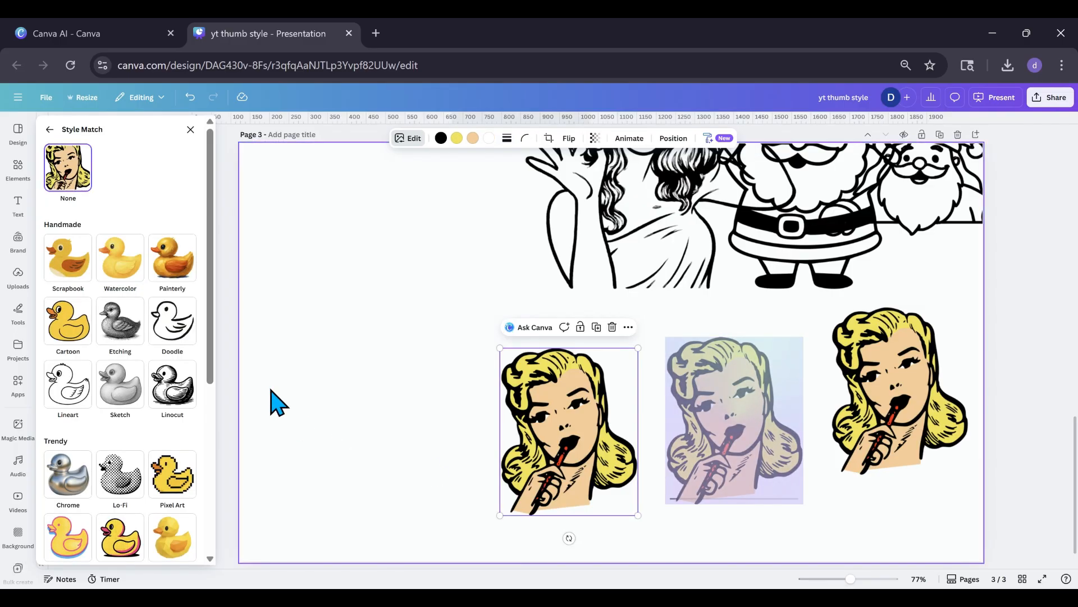
pyautogui.click(174, 284)
# Duplicate the rightmost blonde woman, place the copy at the left end of the row and apply the Etching style to it.
pyautogui.click(904, 397)
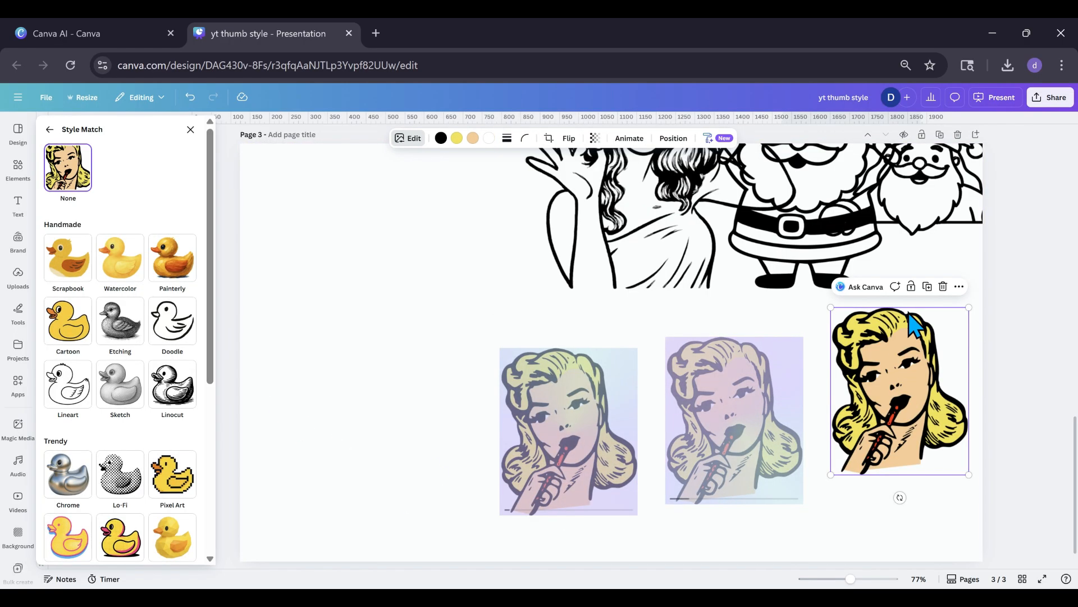
pyautogui.click(927, 286)
pyautogui.moveTo(907, 393); pyautogui.dragTo(393, 403)
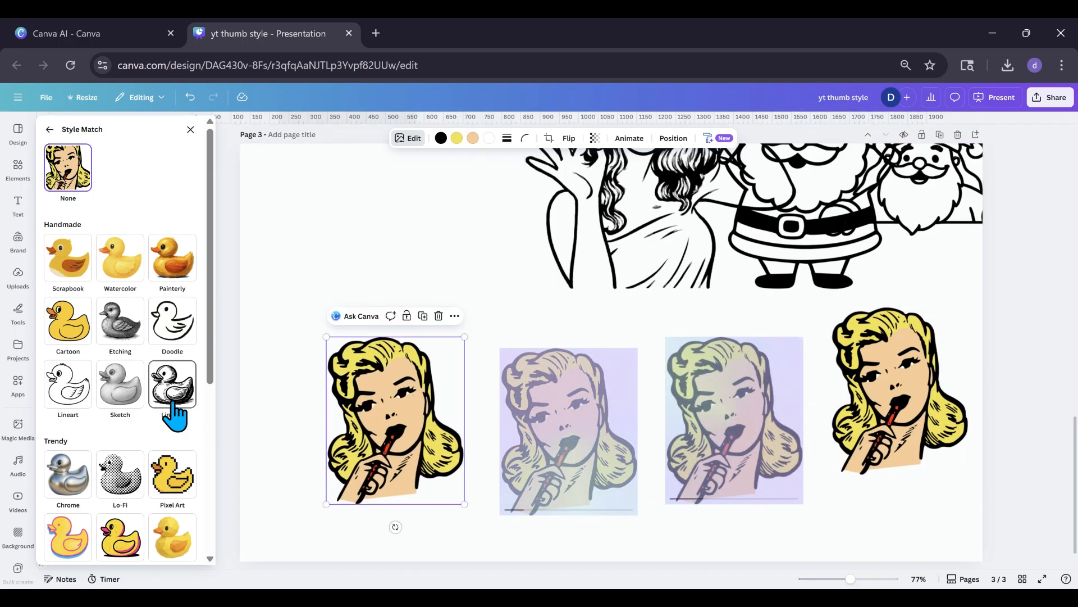
pyautogui.click(120, 333)
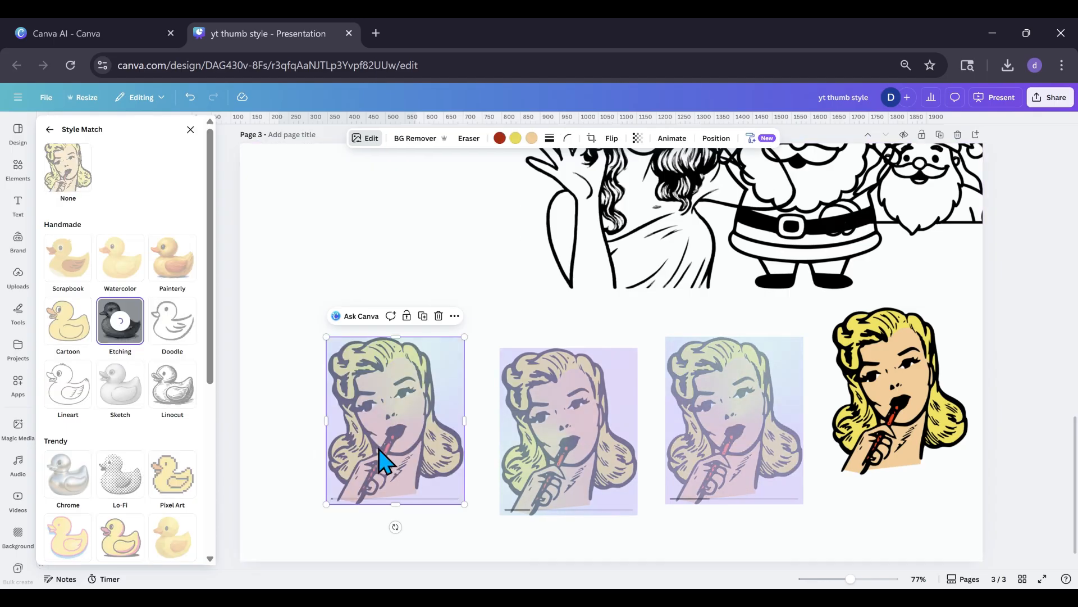
# Duplicate the unstyled blonde woman again, place the copy in the page's upper-left area and apply the Chrome style to it.
pyautogui.click(927, 382)
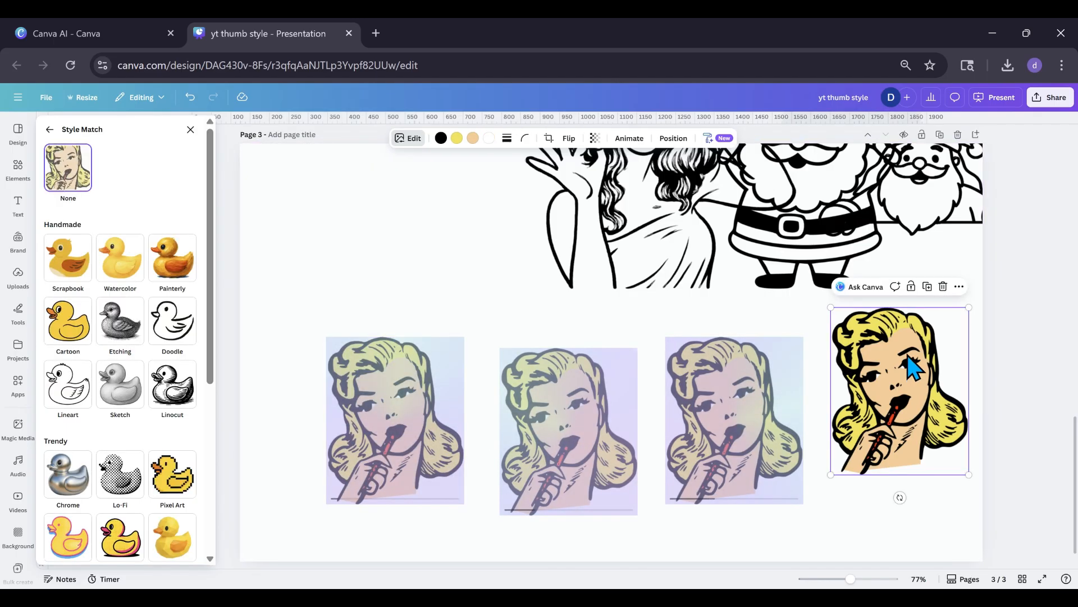
pyautogui.click(928, 287)
pyautogui.moveTo(865, 359); pyautogui.dragTo(333, 207)
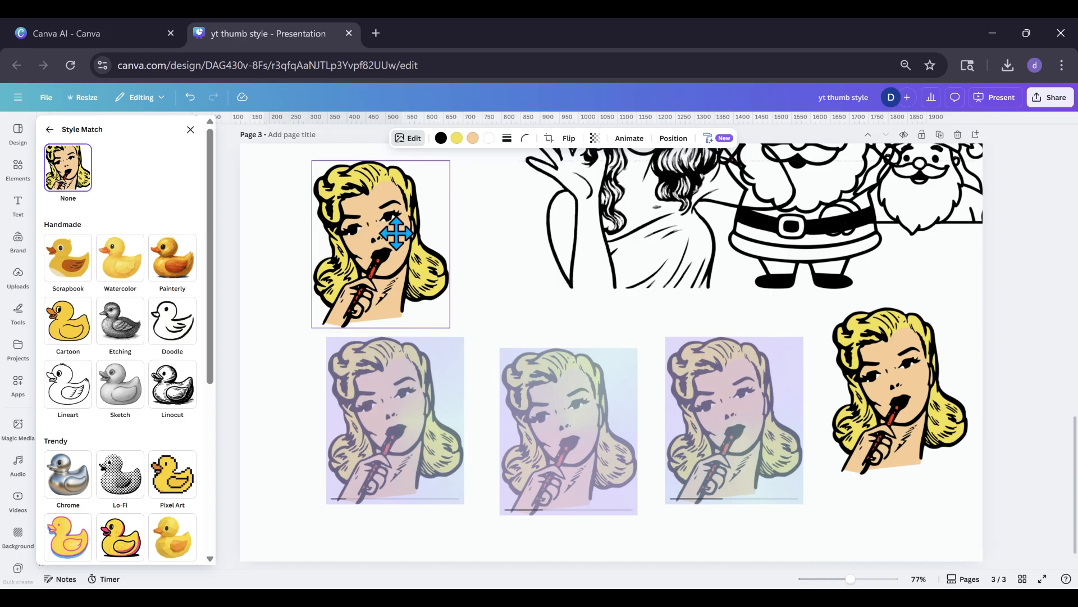
pyautogui.click(68, 489)
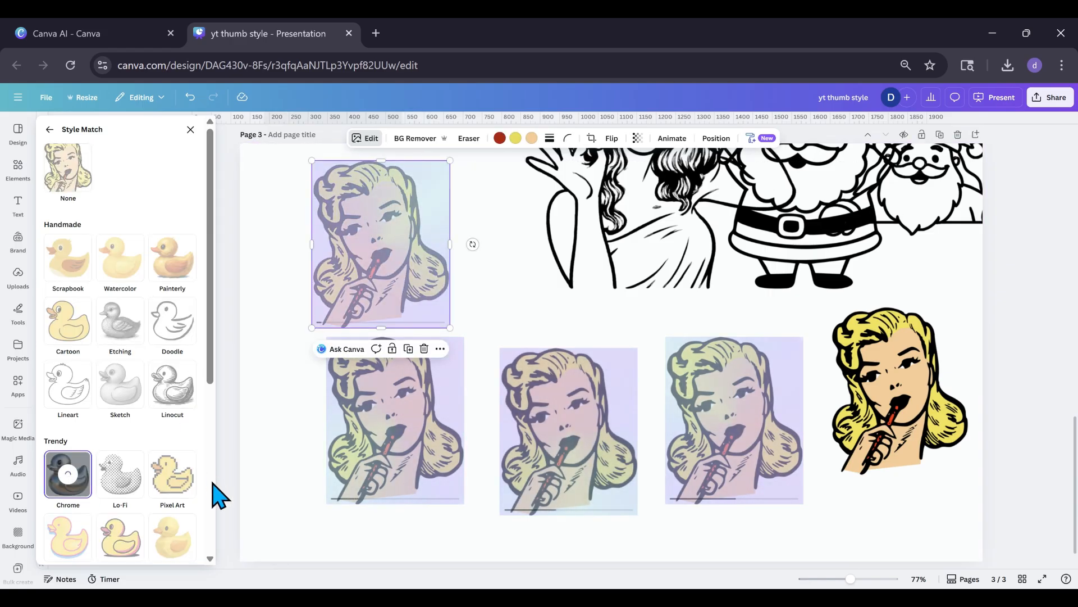
pyautogui.scroll(-3, 180, 493)
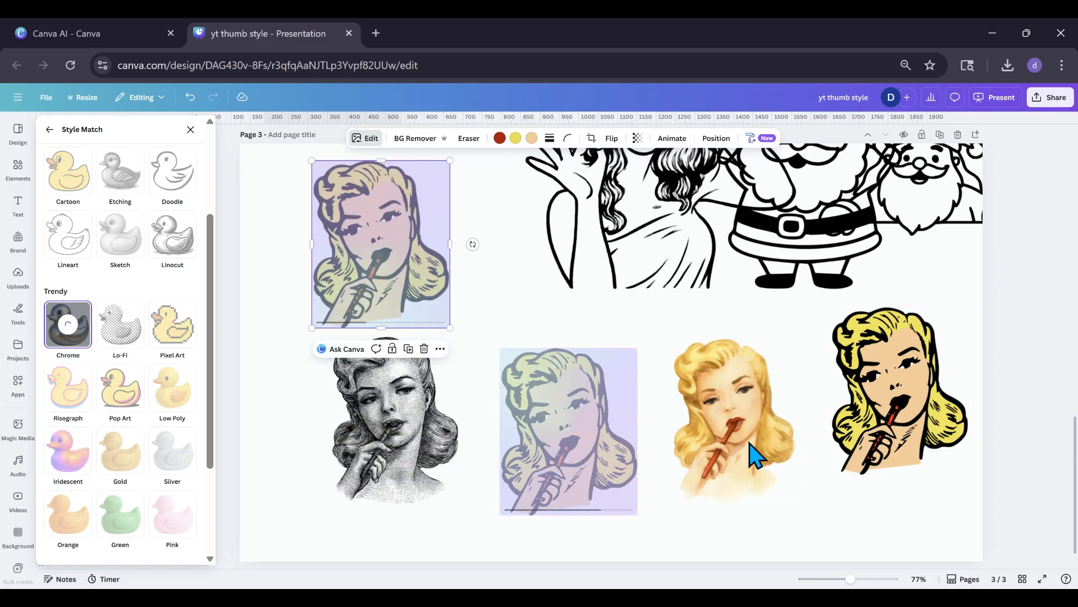
# Shift the Etching woman slightly left and up, and move the Chrome woman slightly left above it.
pyautogui.click(389, 447)
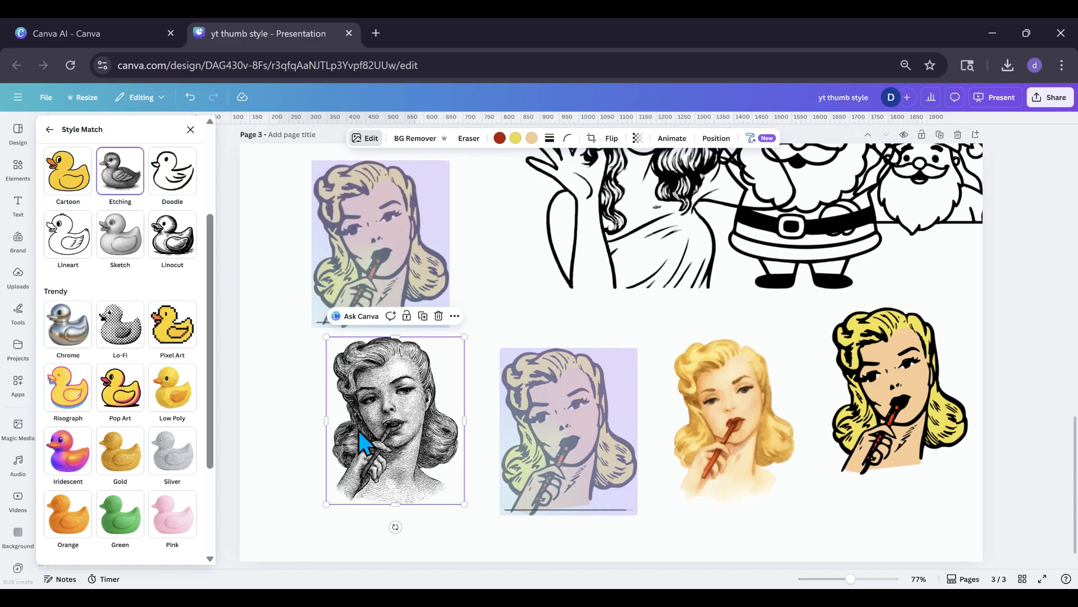
pyautogui.moveTo(433, 462); pyautogui.dragTo(399, 435)
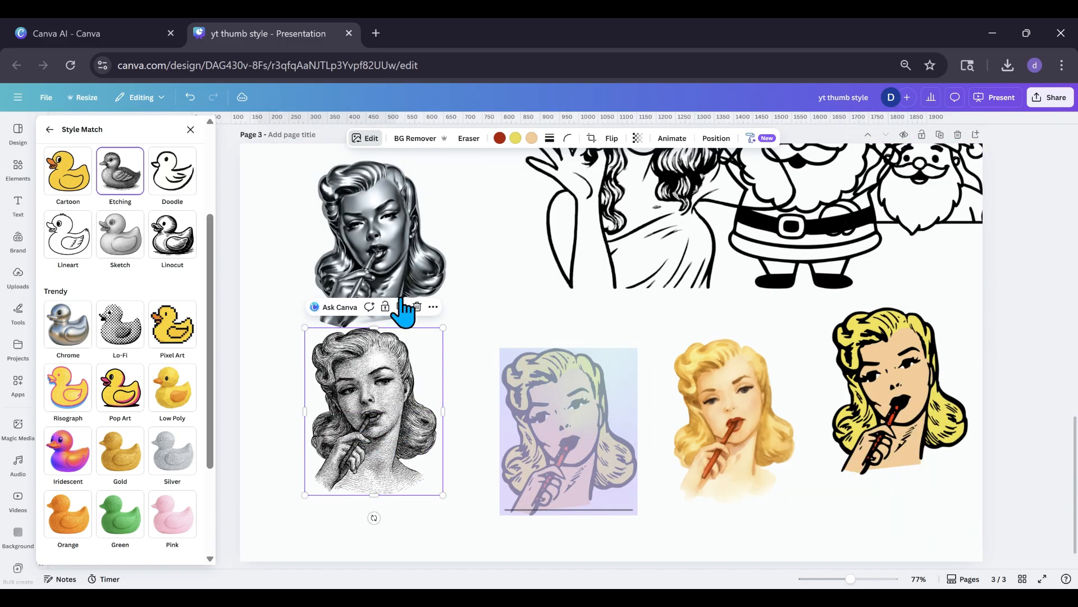
pyautogui.click(403, 316)
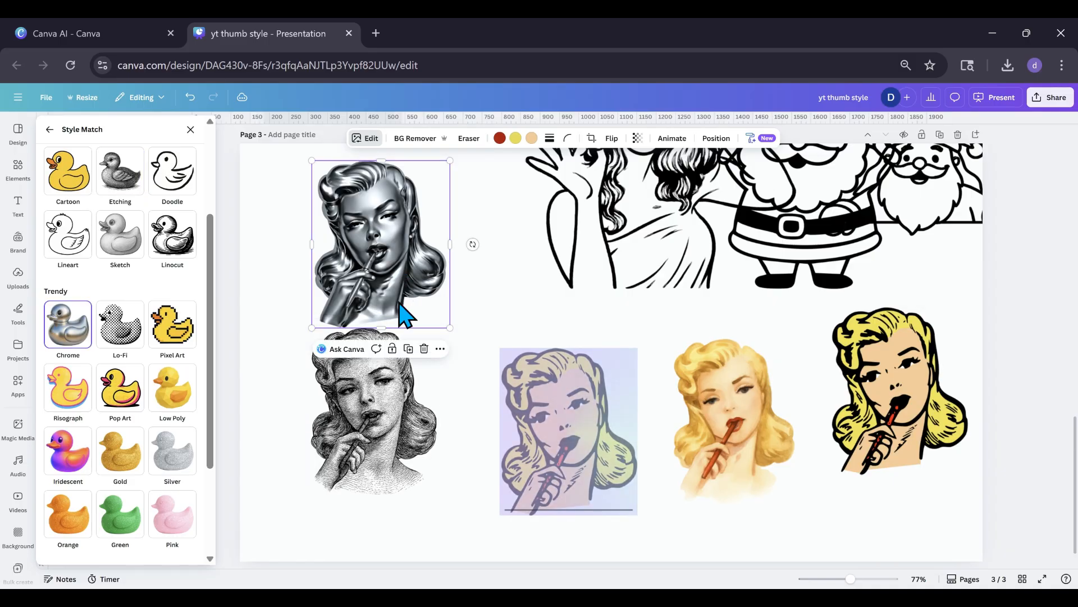
pyautogui.moveTo(414, 294); pyautogui.dragTo(402, 281)
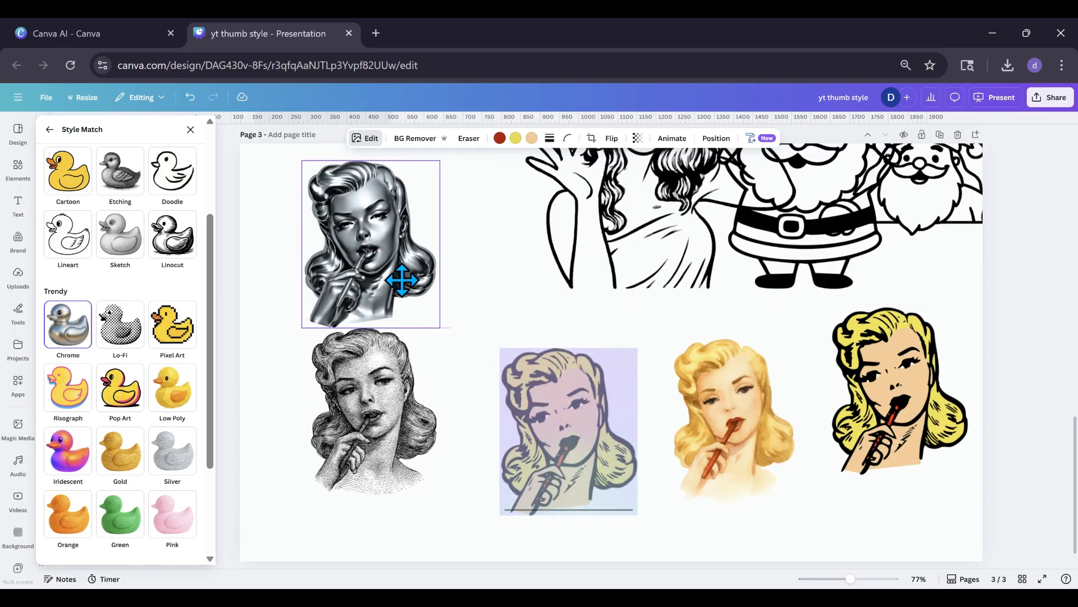
# Move the Painterly woman slightly left and up so it lines up with the other restyled women.
pyautogui.click(540, 473)
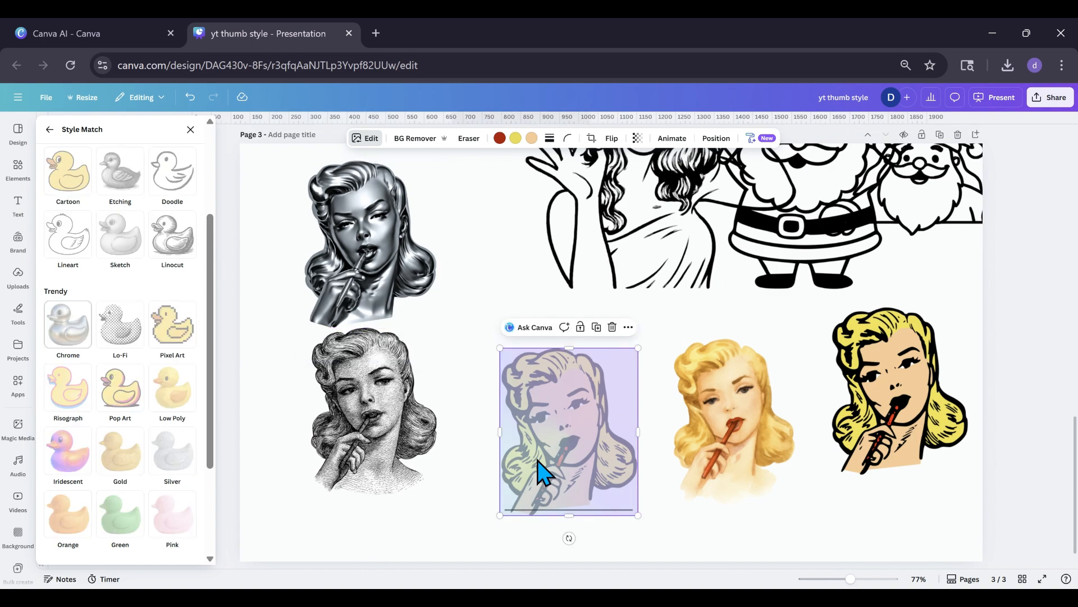
pyautogui.scroll(-2, 167, 430)
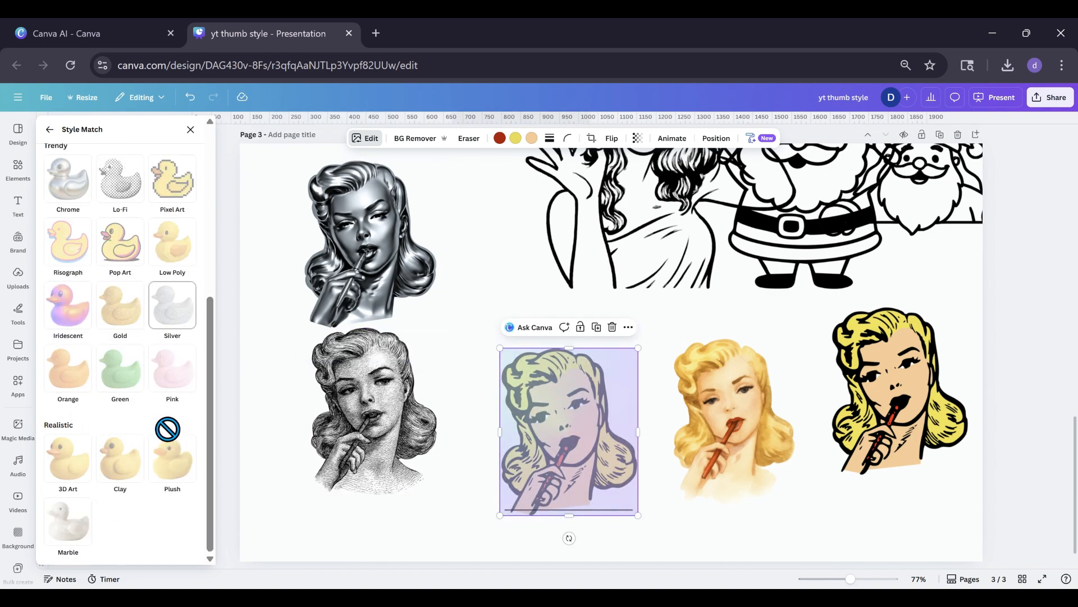
pyautogui.scroll(3, 170, 431)
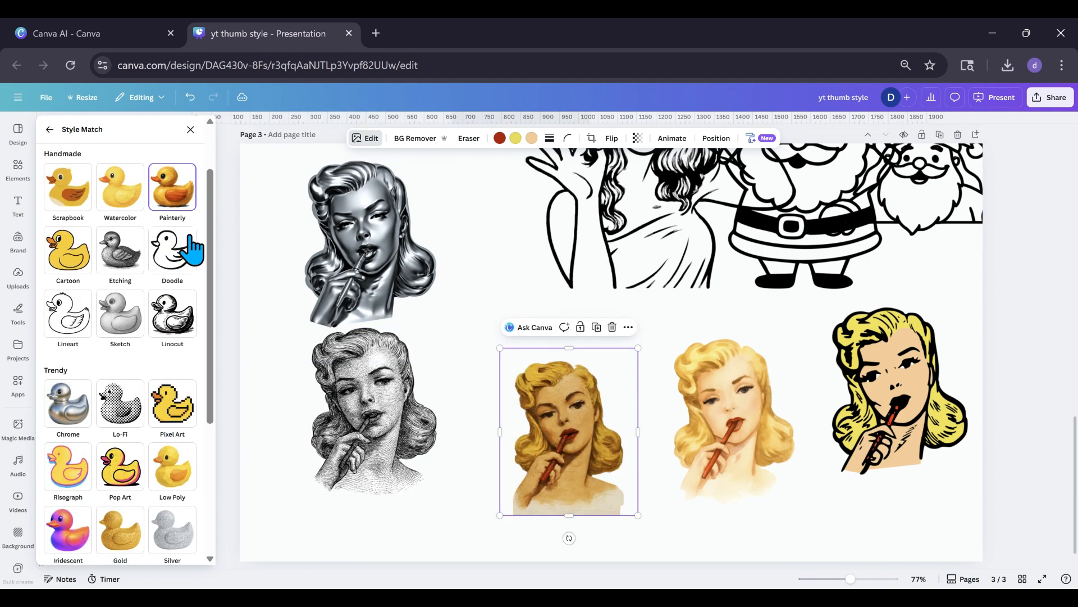
pyautogui.moveTo(572, 469); pyautogui.dragTo(557, 441)
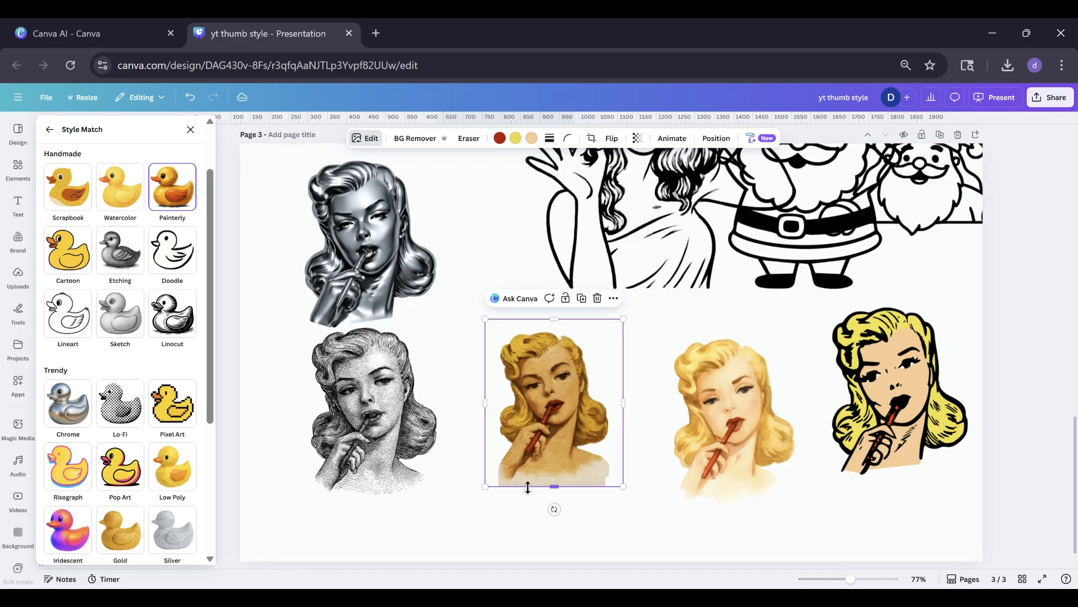
pyautogui.scroll(-3, 172, 460)
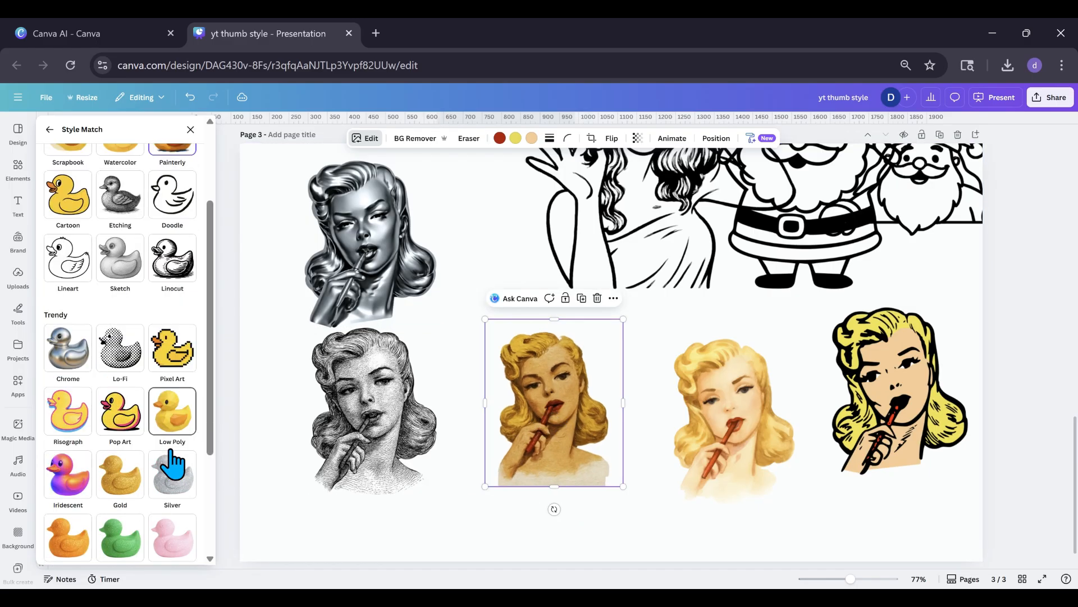
pyautogui.scroll(3, 174, 466)
pyautogui.moveTo(539, 444); pyautogui.dragTo(540, 462)
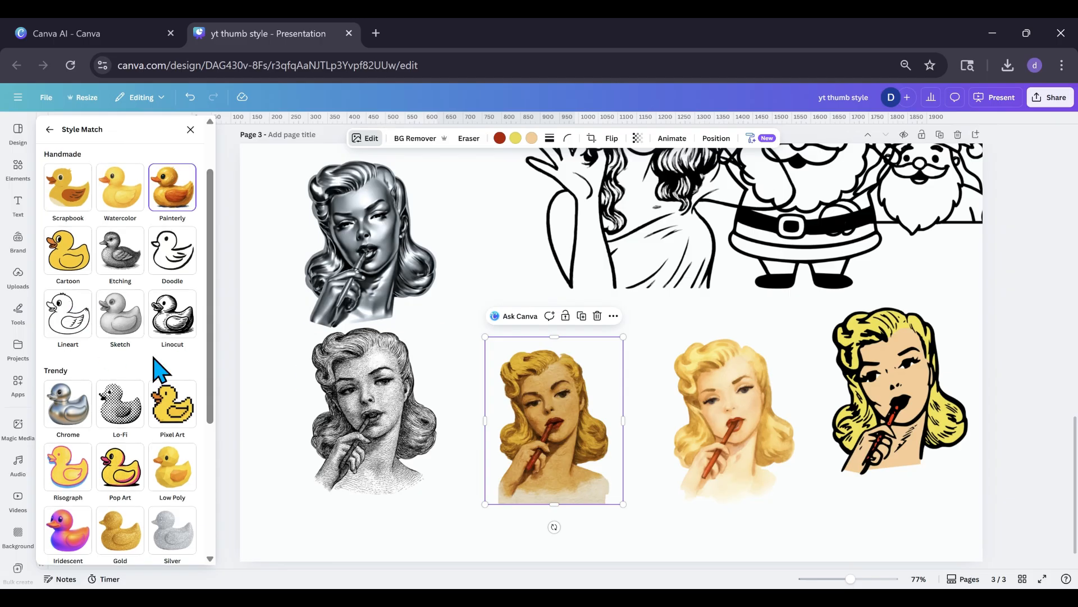
# Add the recently used brown-haired woman in the green dress, shrink her and place her beside the Chrome woman.
pyautogui.scroll(2, 153, 362)
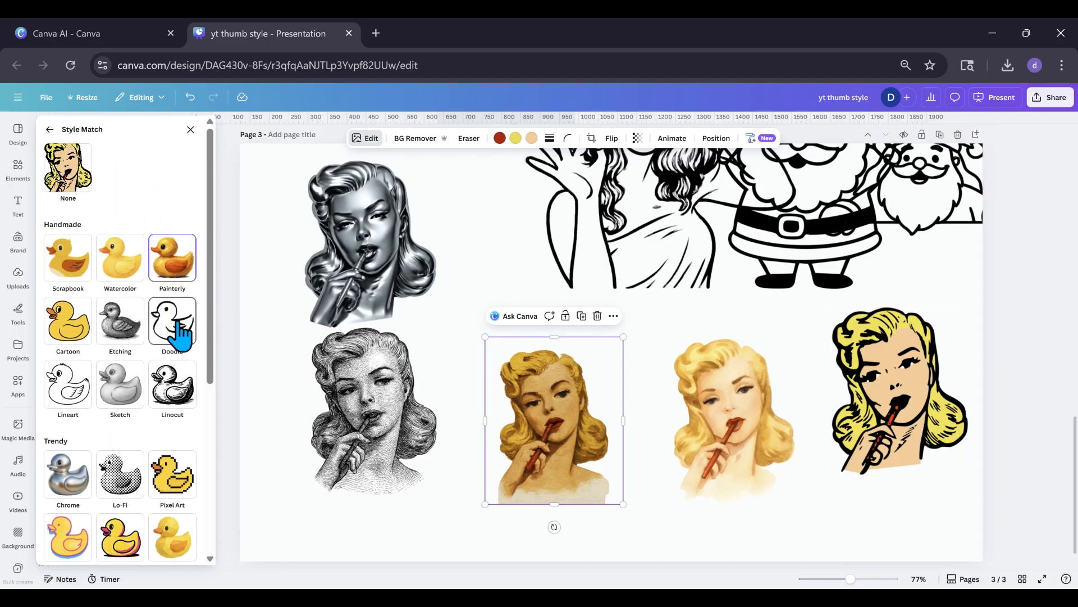
pyautogui.click(18, 168)
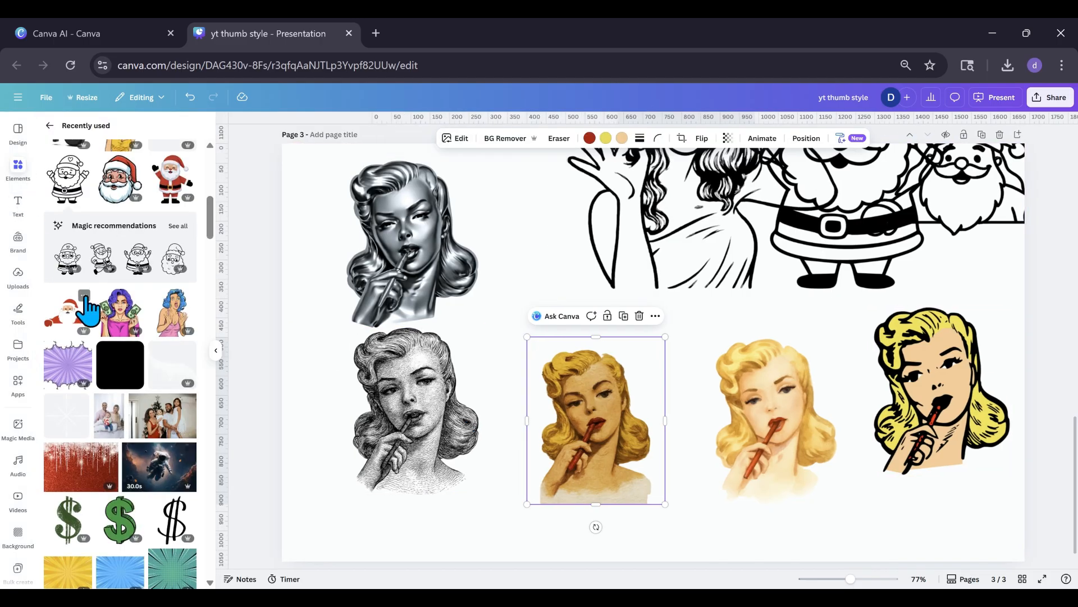
pyautogui.scroll(-3, 88, 307)
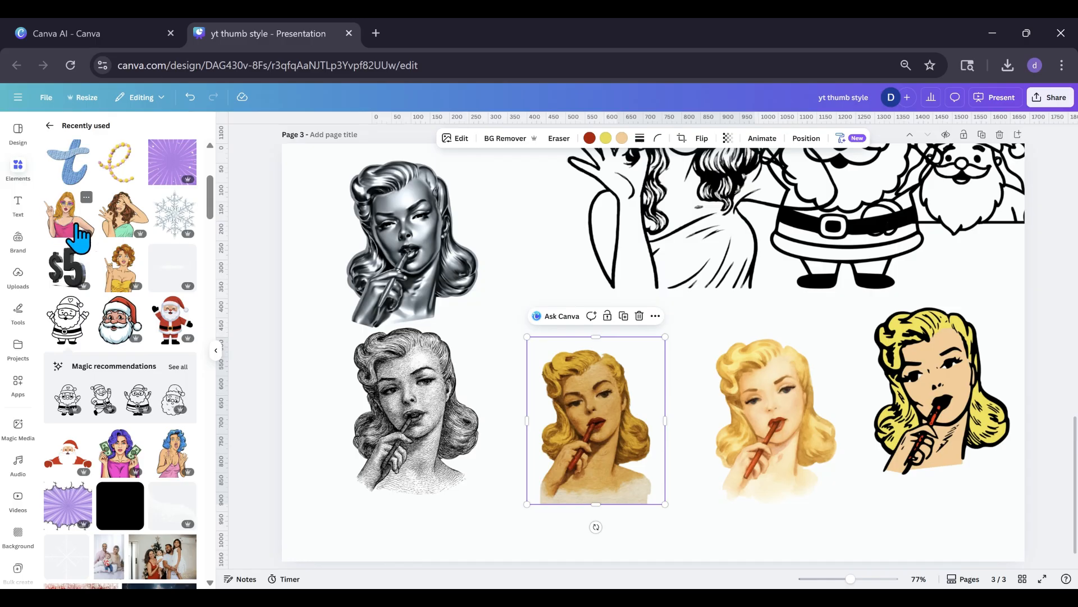
pyautogui.click(115, 216)
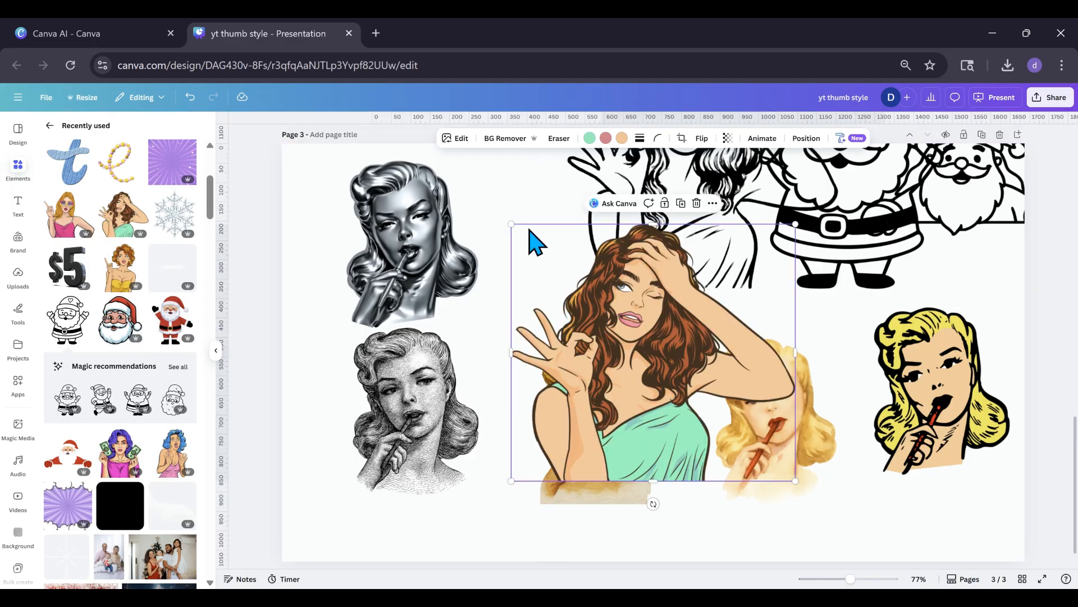
pyautogui.moveTo(513, 225); pyautogui.dragTo(608, 311)
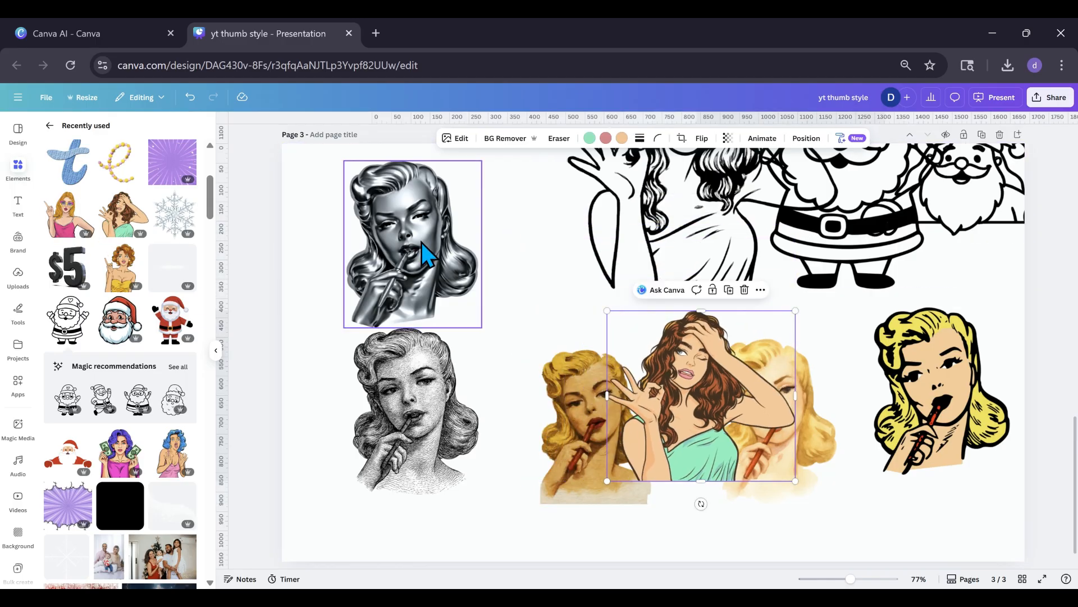
pyautogui.moveTo(686, 393); pyautogui.dragTo(547, 284)
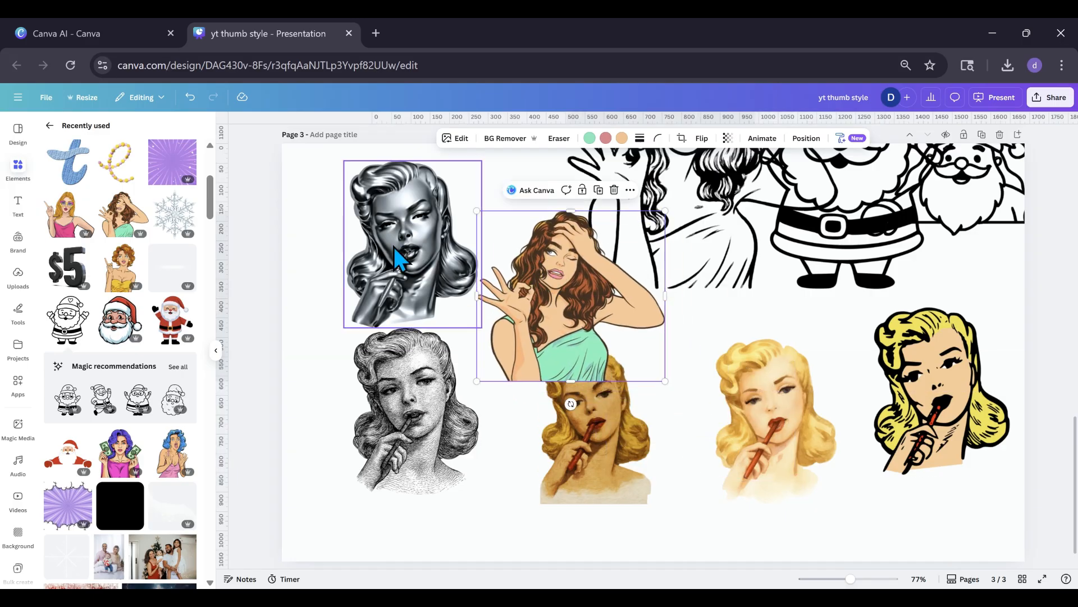
# Copy the Chrome woman's art style and apply it to the brown-haired woman.
pyautogui.click(399, 257)
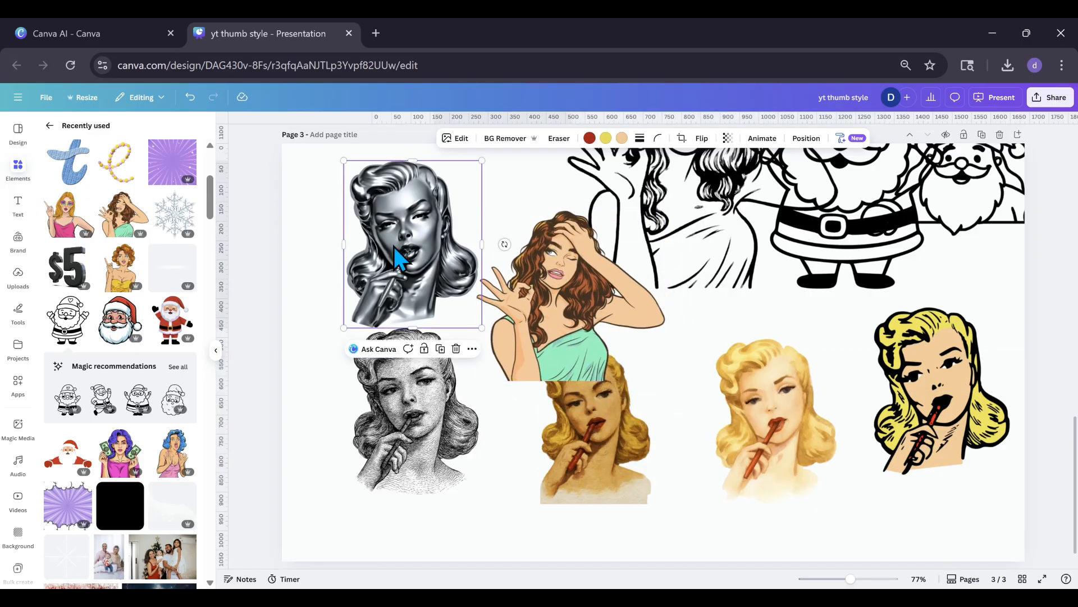
pyautogui.click(843, 140)
pyautogui.click(828, 166)
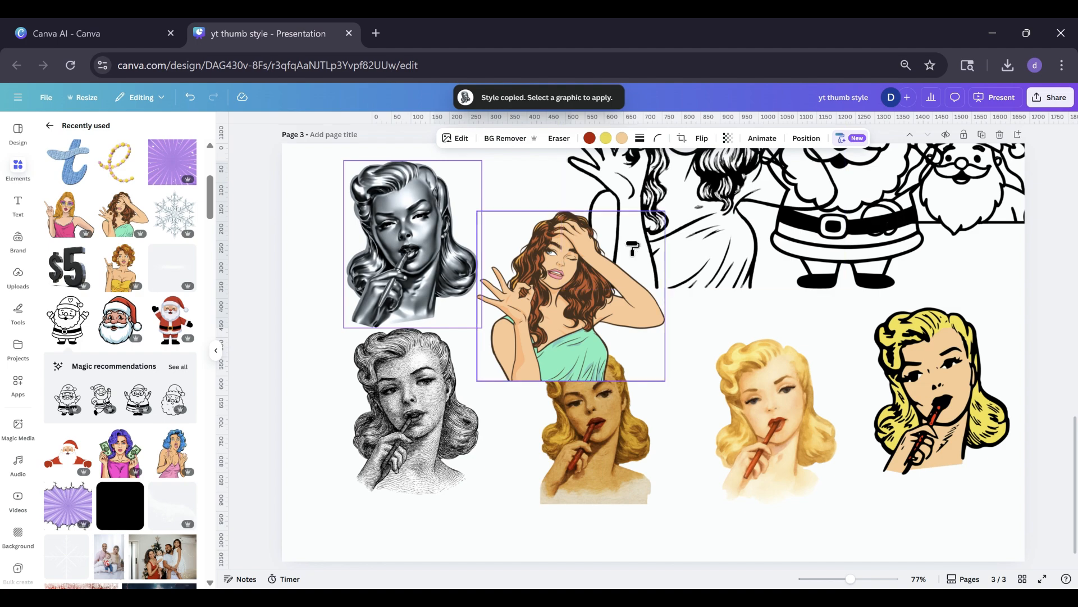
pyautogui.click(577, 291)
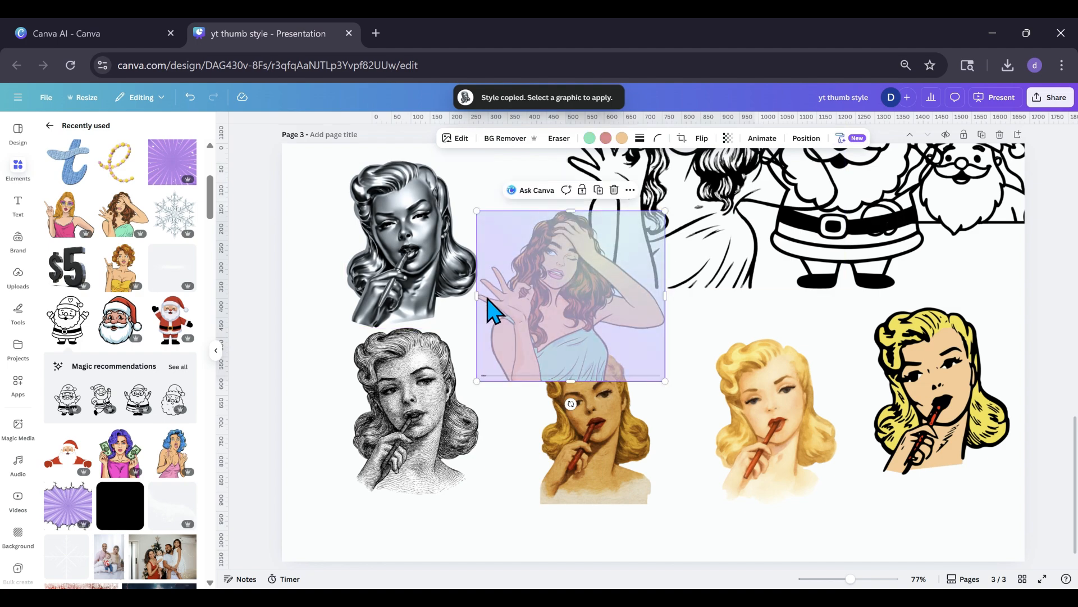
# Add the recently used purple sunburst graphic, shrink it and place it over the Watercolor woman.
pyautogui.scroll(-10, 143, 359)
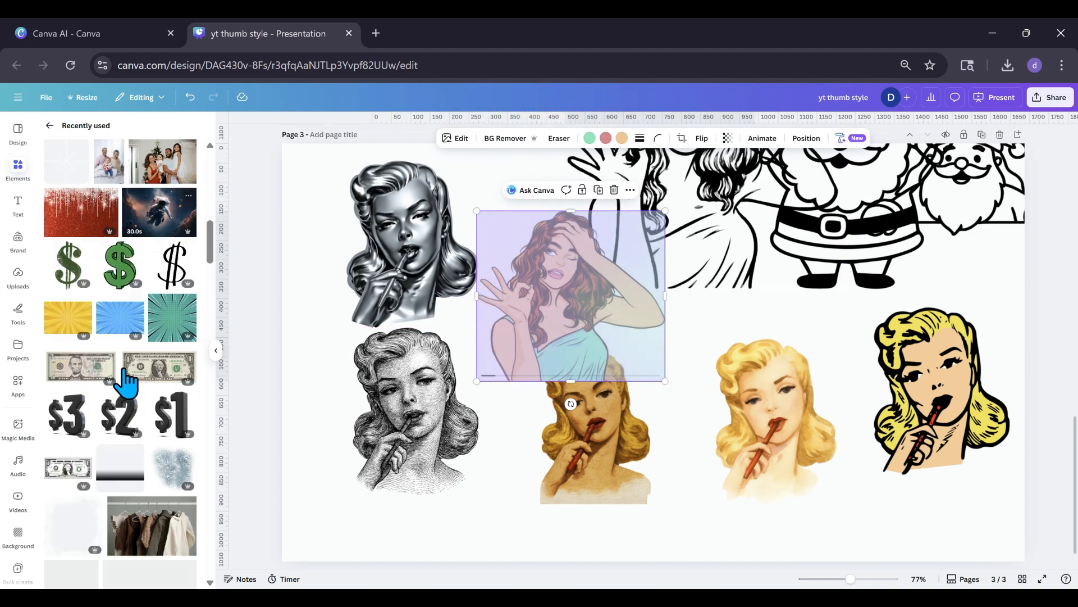
pyautogui.scroll(5, 125, 382)
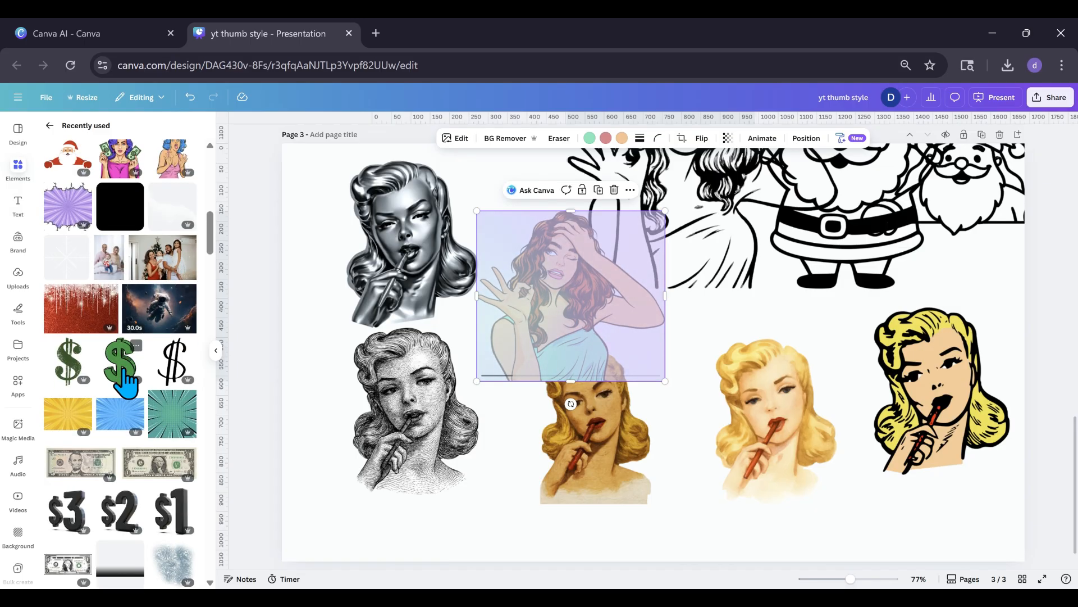
pyautogui.scroll(-1, 123, 370)
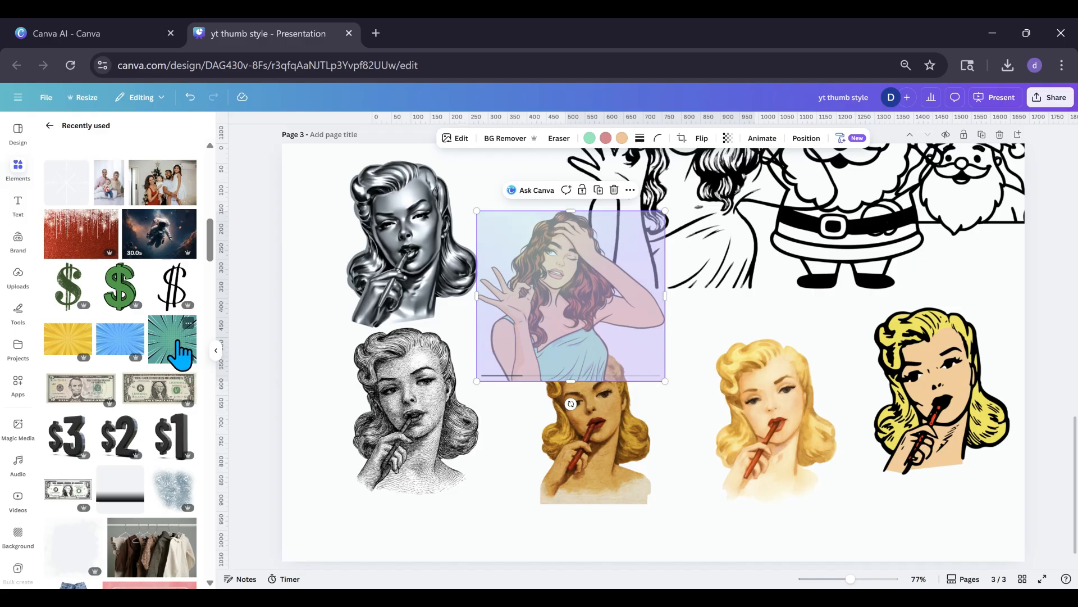
pyautogui.scroll(1, 154, 347)
pyautogui.scroll(-2, 158, 360)
pyautogui.scroll(5, 155, 357)
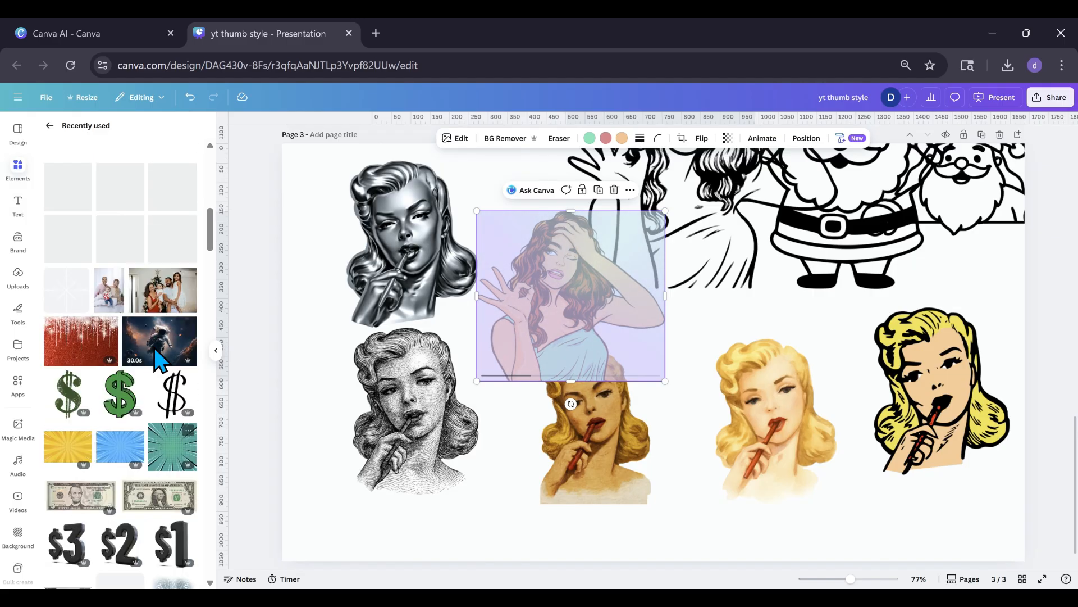
pyautogui.scroll(3, 157, 356)
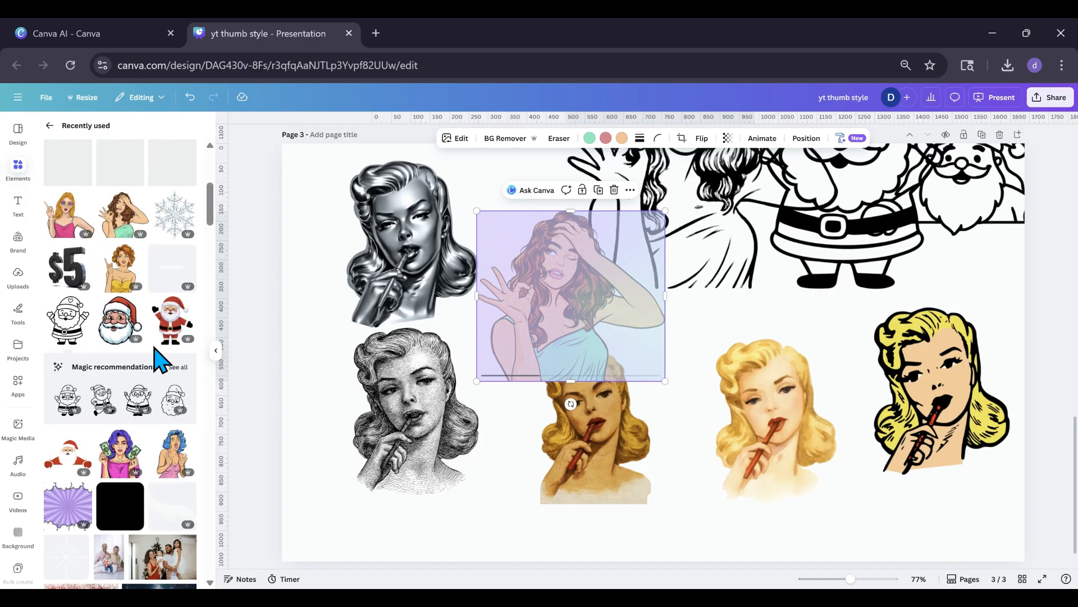
pyautogui.click(185, 178)
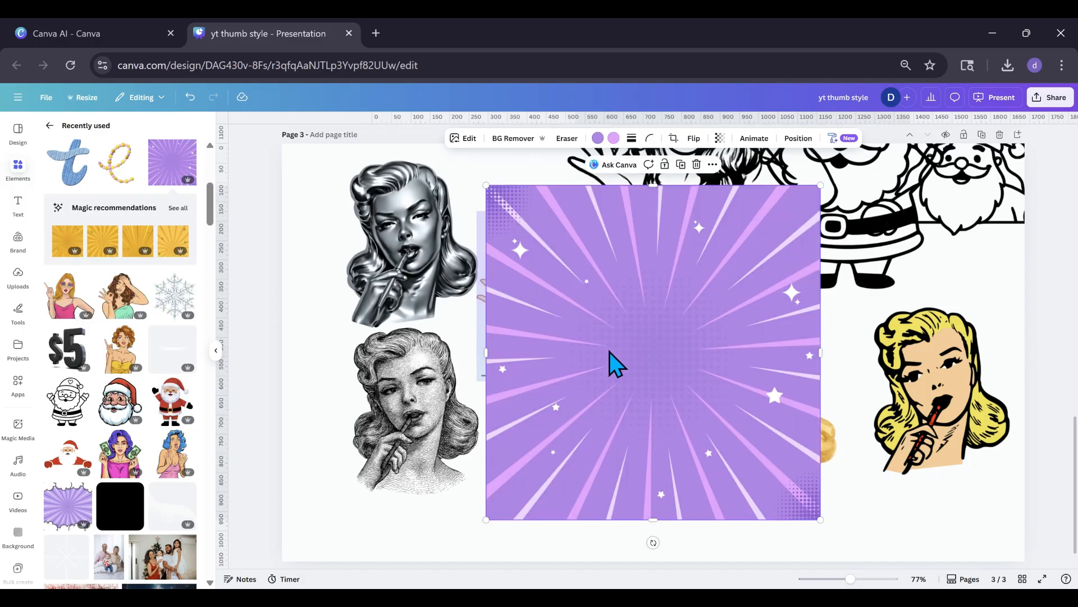
pyautogui.moveTo(487, 185); pyautogui.dragTo(627, 334)
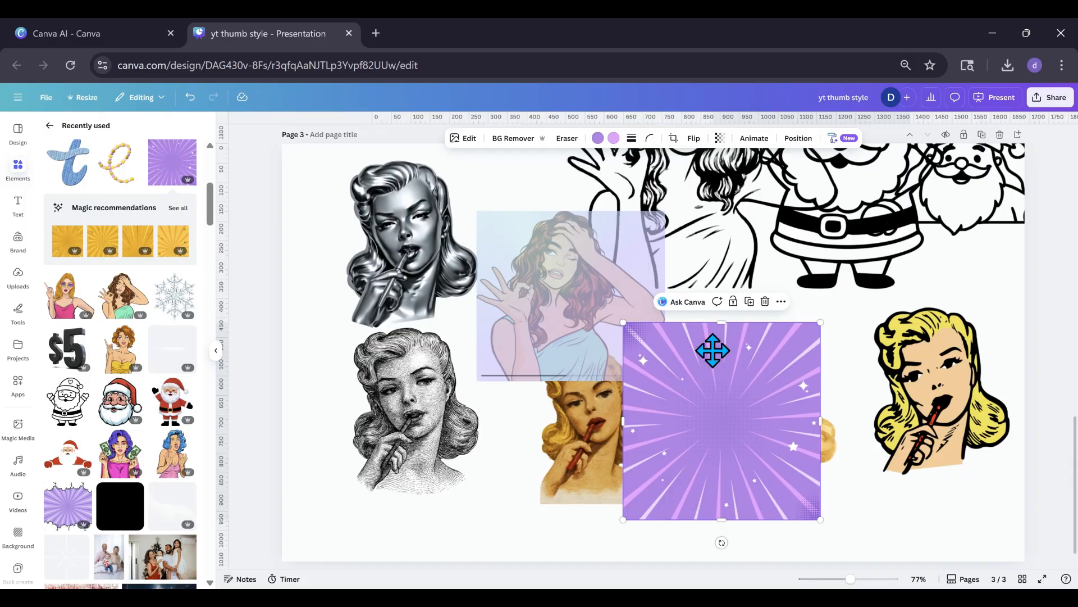
pyautogui.moveTo(713, 349); pyautogui.dragTo(765, 334)
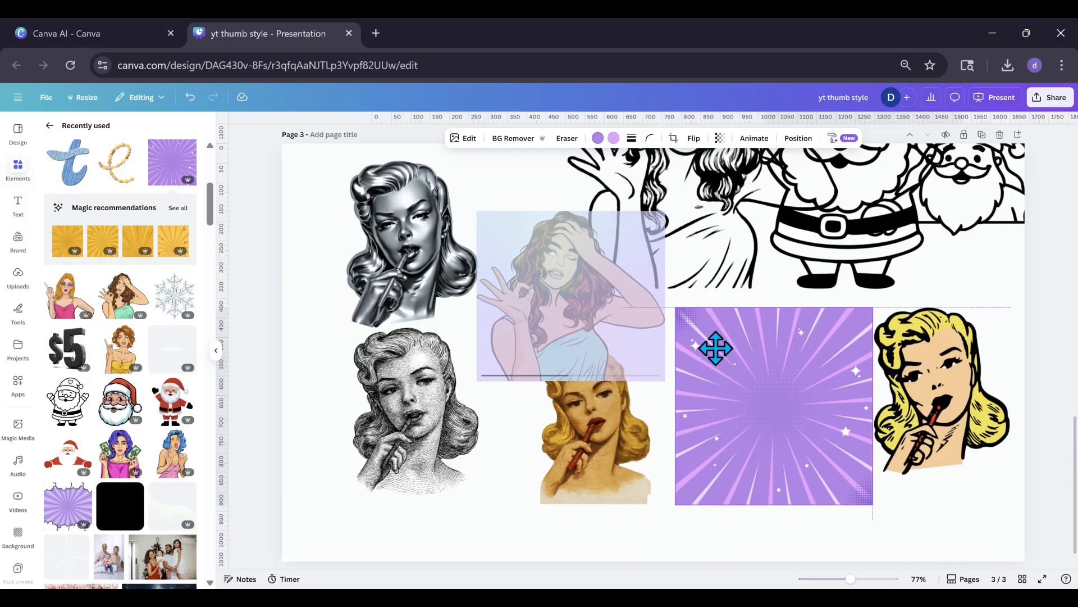
# Copy the Chrome woman's art style and apply it to the purple sunburst.
pyautogui.click(389, 258)
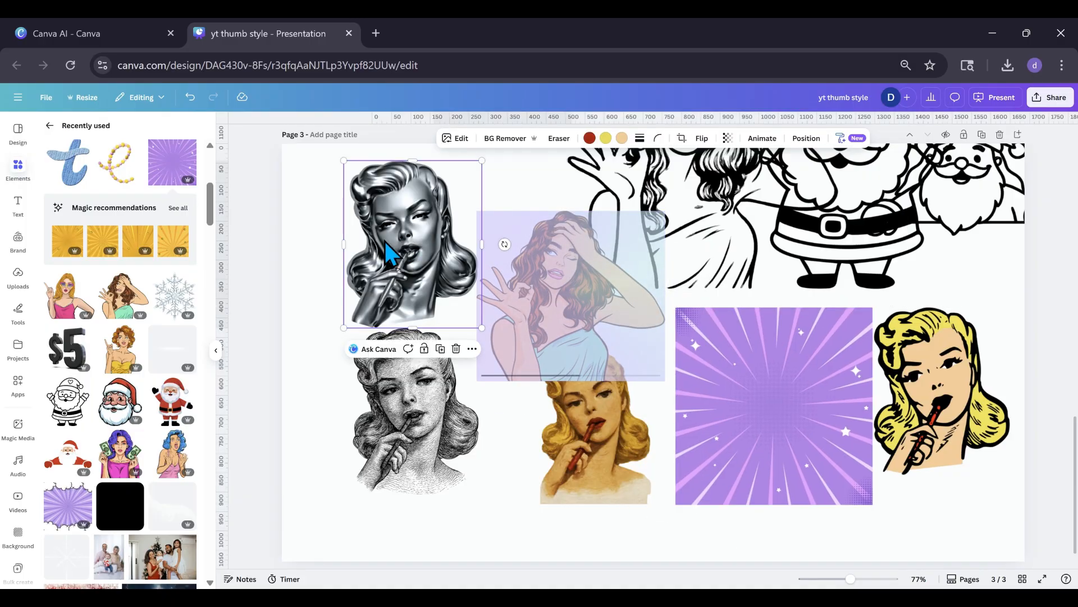
pyautogui.click(846, 141)
pyautogui.click(824, 164)
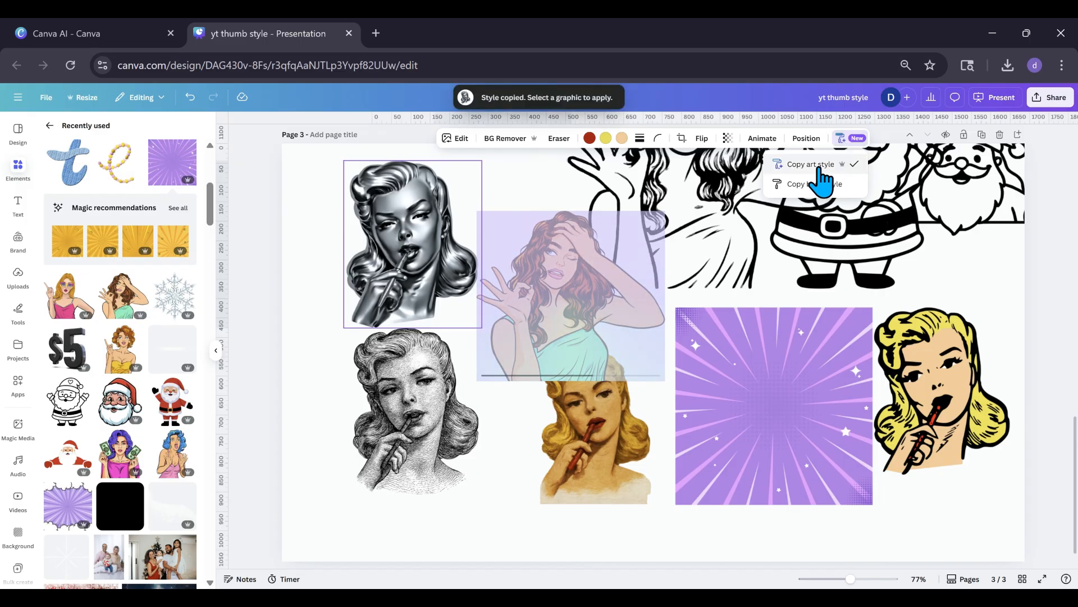
pyautogui.click(790, 366)
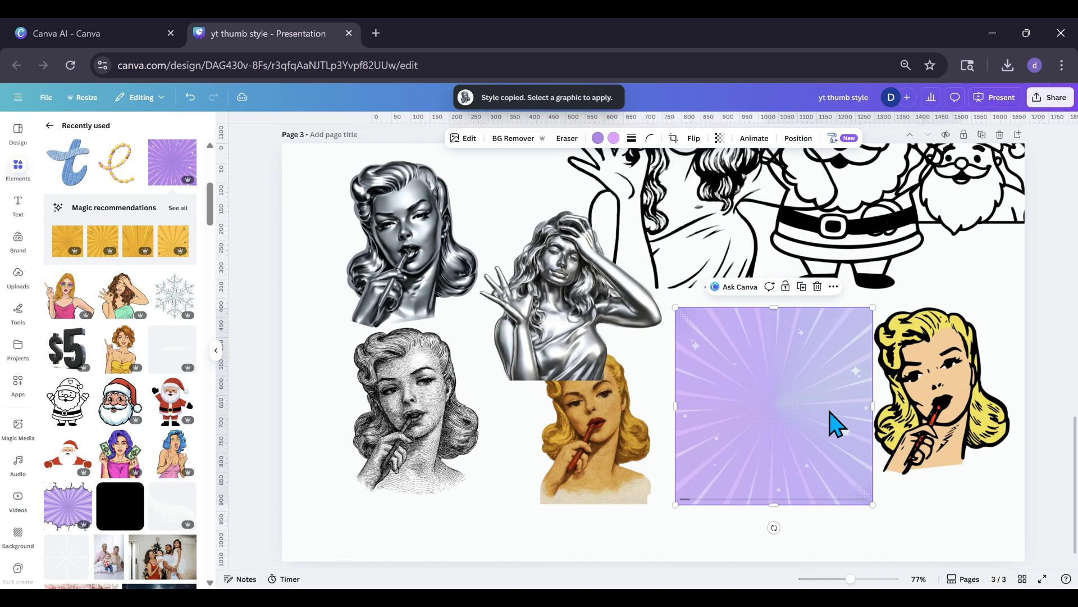
# Enlarge the chrome version of the brown-haired woman and position her overlapping the Chrome blonde woman.
pyautogui.click(577, 359)
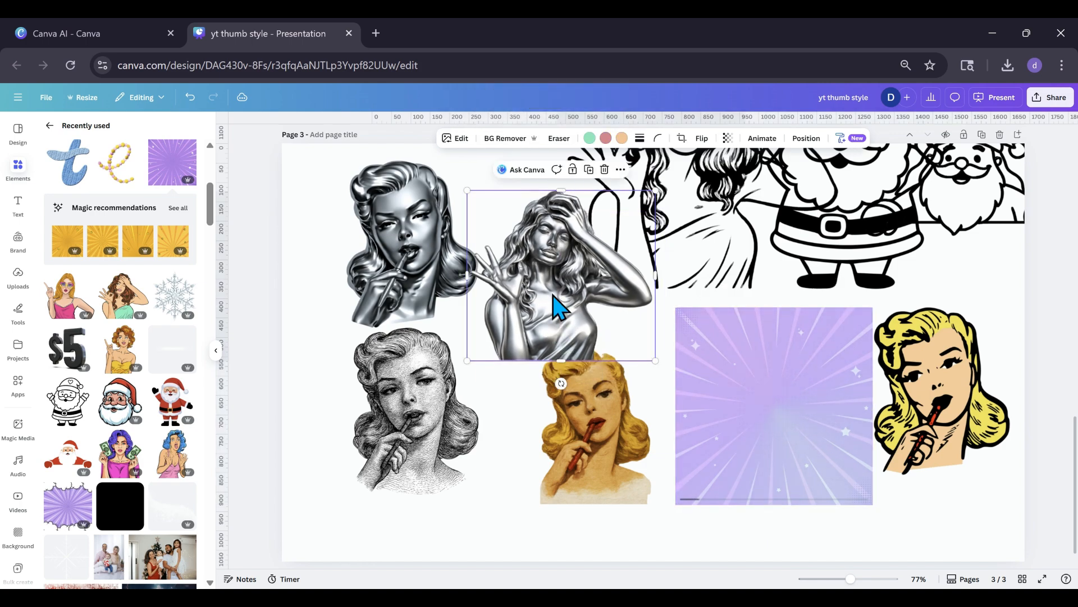
pyautogui.moveTo(465, 192); pyautogui.dragTo(289, 200)
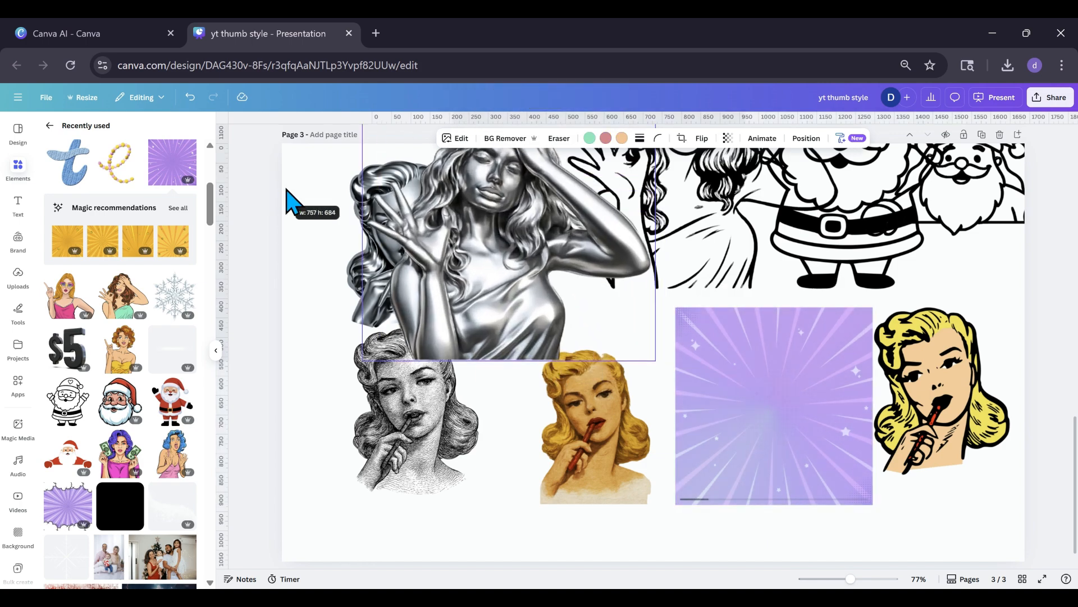
pyautogui.moveTo(584, 254); pyautogui.dragTo(548, 323)
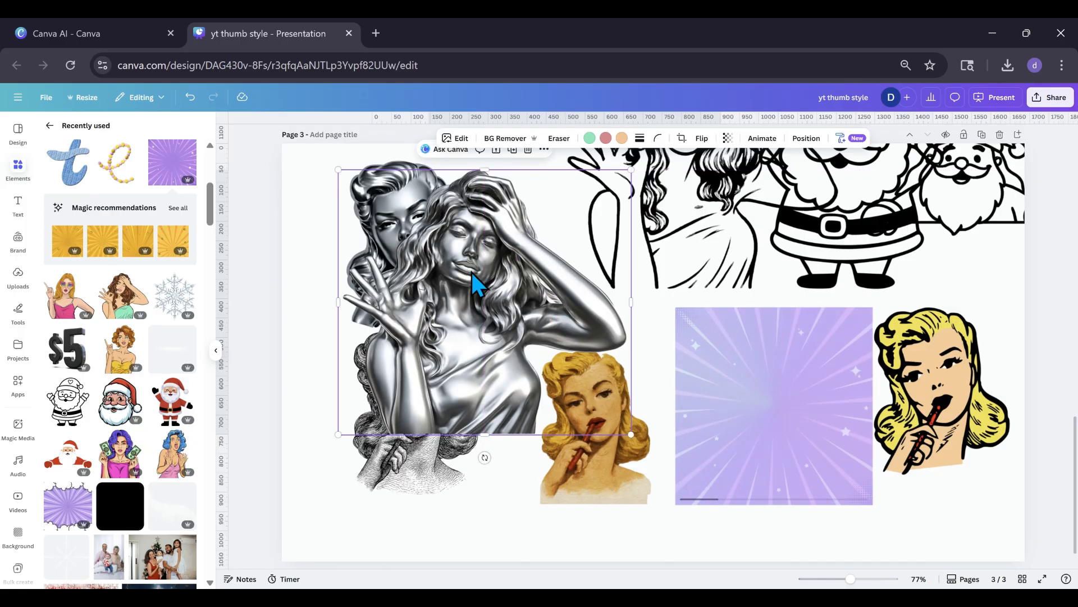
pyautogui.moveTo(634, 434); pyautogui.dragTo(602, 405)
pyautogui.moveTo(493, 315); pyautogui.dragTo(504, 308)
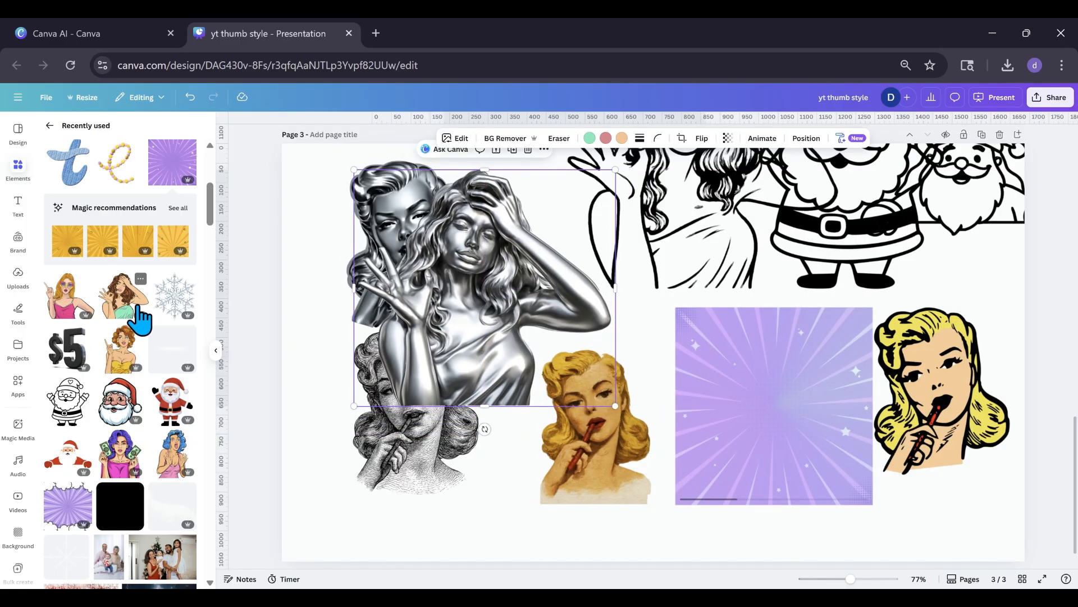
# Add another original coloured brown-haired woman and place her in the page's lower-left corner.
pyautogui.click(139, 318)
pyautogui.moveTo(660, 377); pyautogui.dragTo(390, 443)
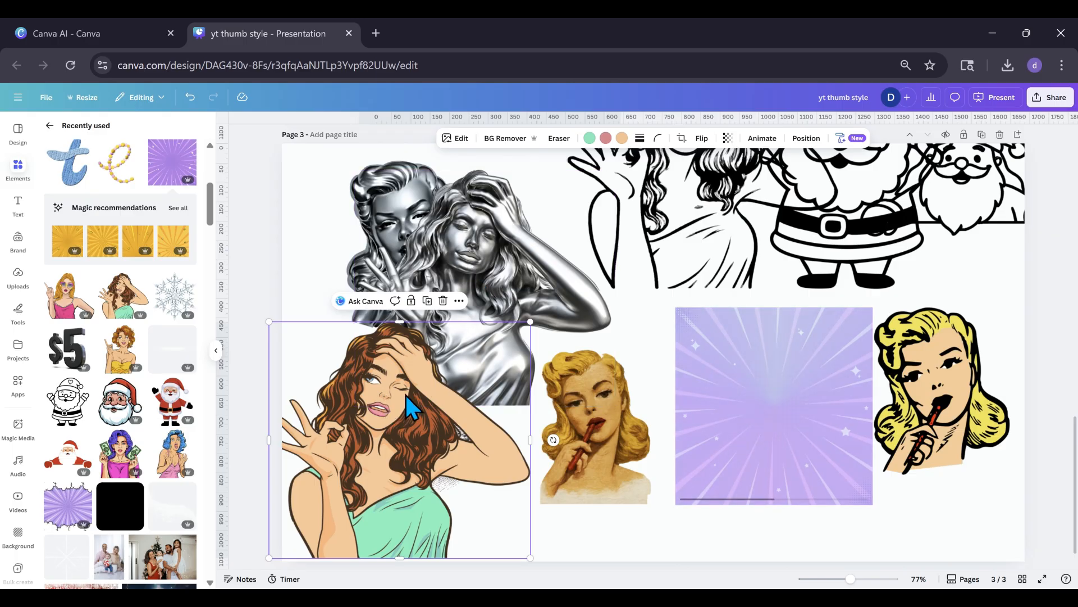
pyautogui.moveTo(426, 441); pyautogui.dragTo(374, 434)
# Shift the chrome sunburst left and enlarge it, with an original purple sunburst placed beside it for comparison.
pyautogui.moveTo(693, 337); pyautogui.dragTo(587, 329)
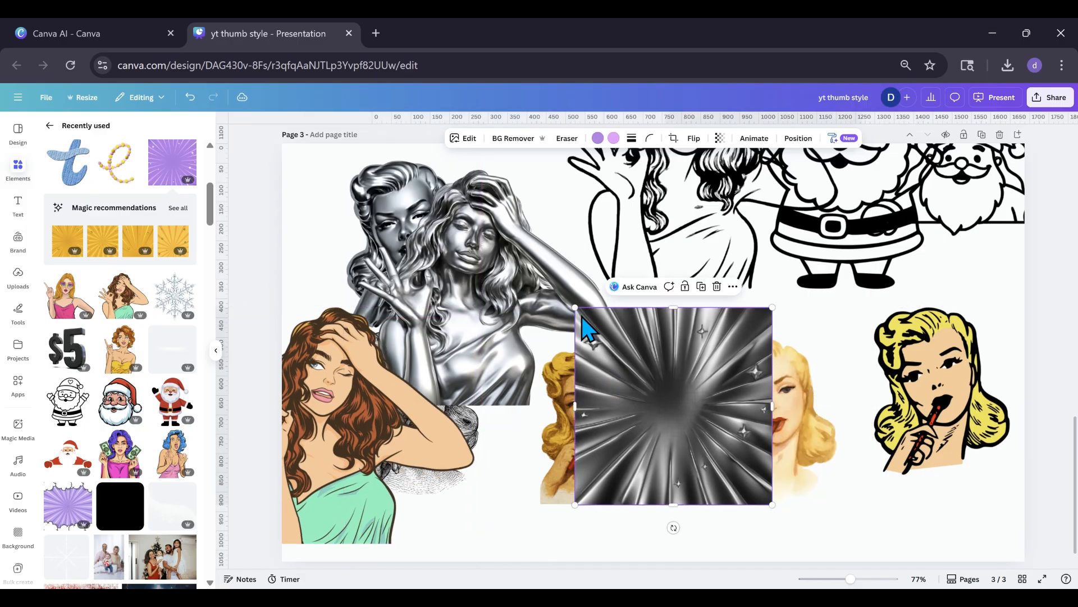
pyautogui.moveTo(179, 177); pyautogui.dragTo(471, 388)
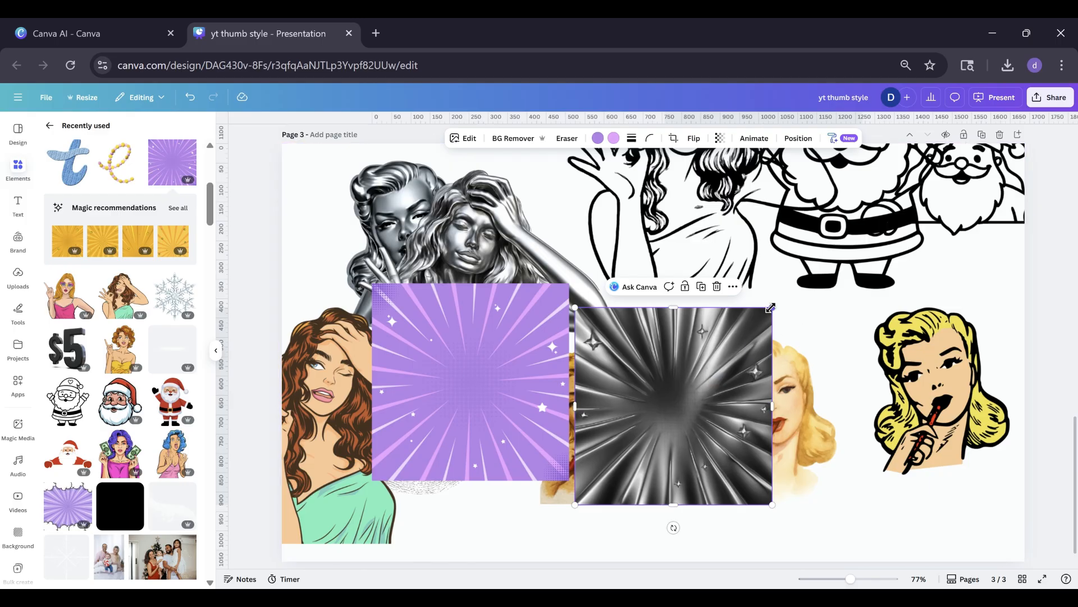
pyautogui.moveTo(772, 308); pyautogui.dragTo(888, 192)
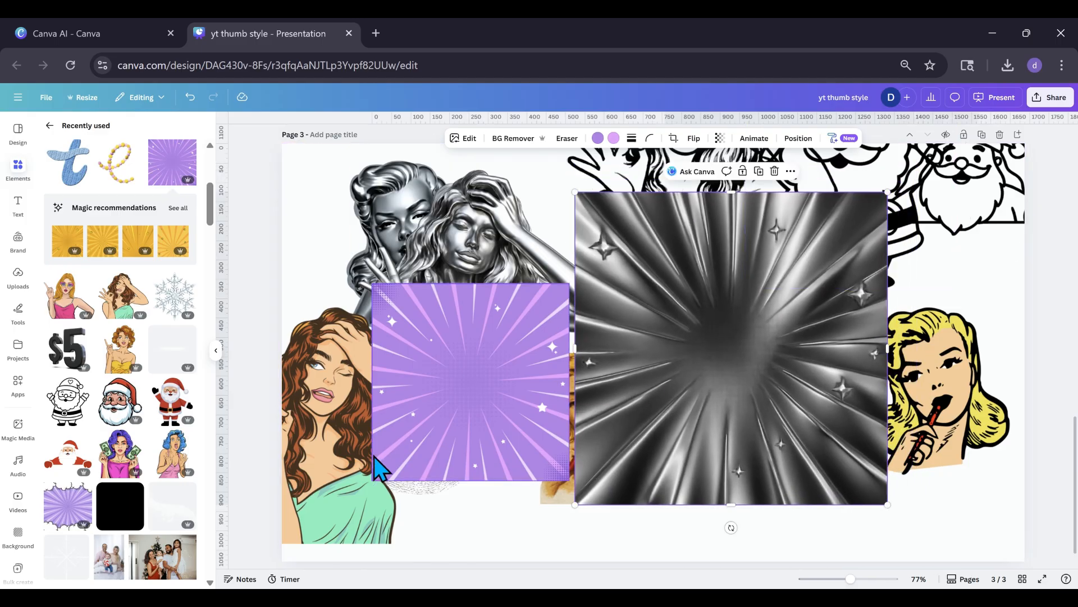
# Move the coloured brown-haired woman to the page's right edge and the purple sunburst toward the upper-left area.
pyautogui.moveTo(378, 472); pyautogui.dragTo(1030, 414)
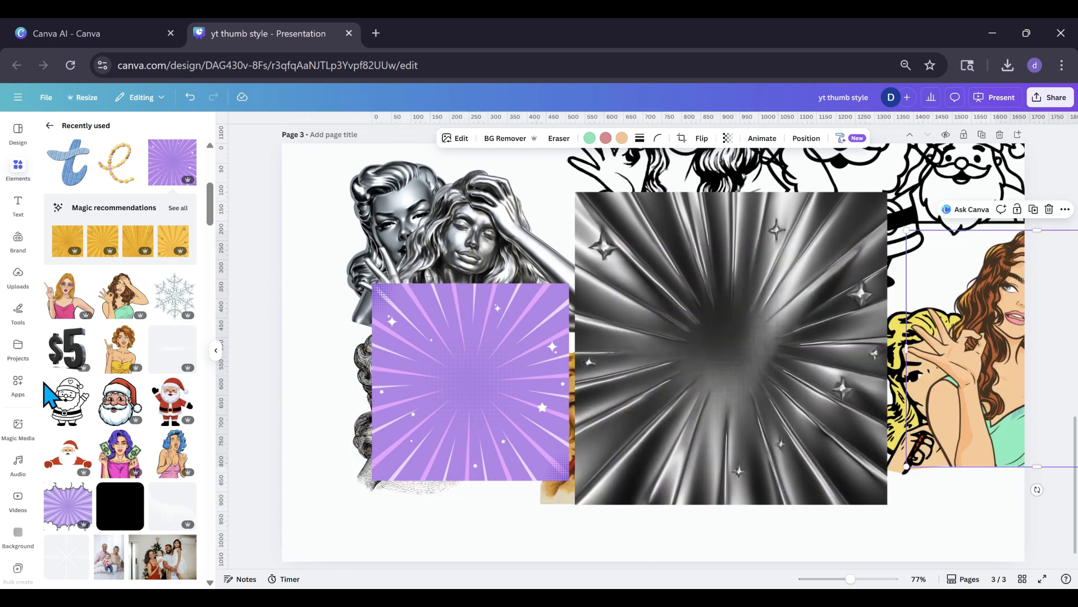
pyautogui.scroll(2, 71, 435)
pyautogui.scroll(1, 70, 436)
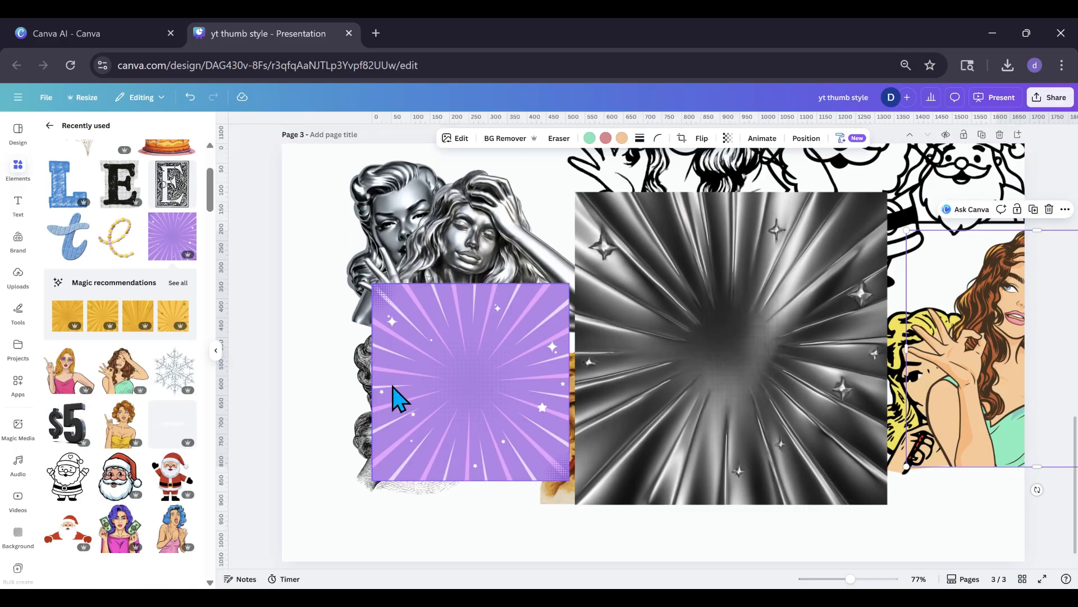
pyautogui.moveTo(392, 387); pyautogui.dragTo(409, 333)
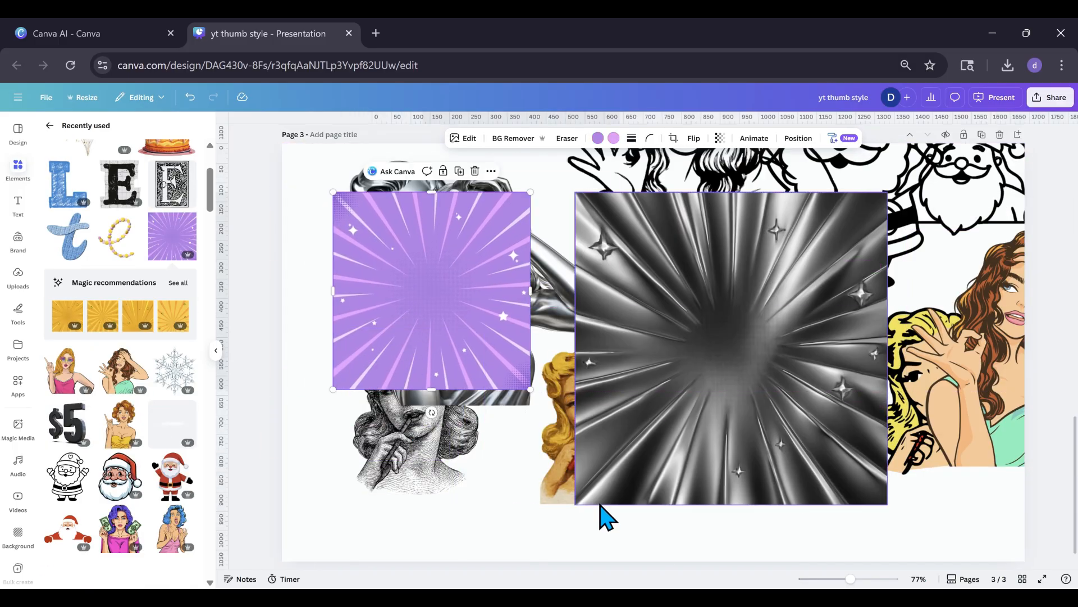
# Add a new blank page and place the recently used smiling star character left of its centre.
pyautogui.scroll(-1, 598, 506)
pyautogui.click(597, 549)
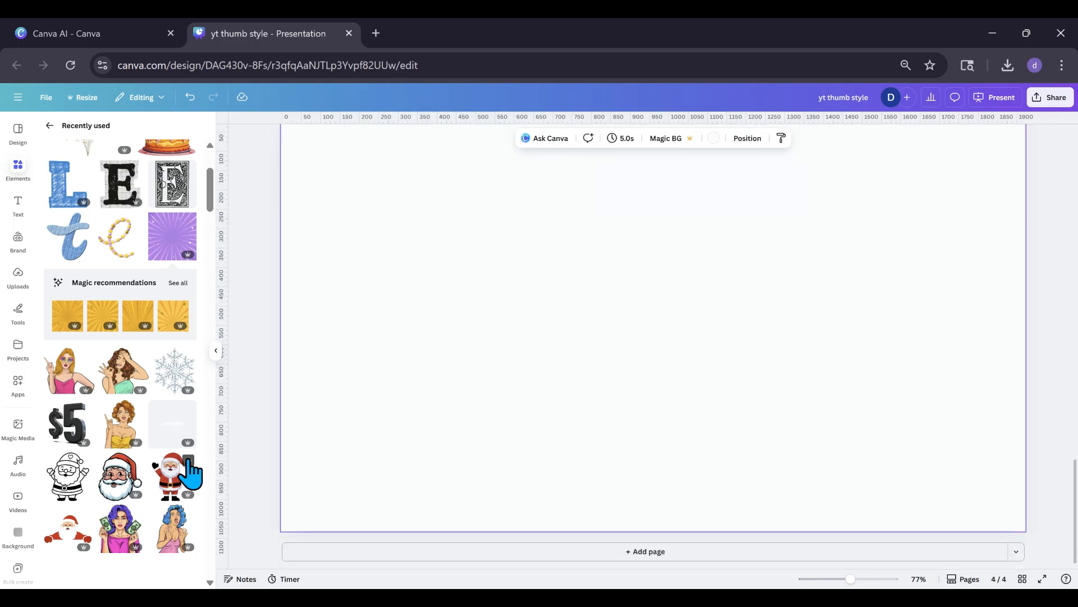
pyautogui.scroll(3, 191, 470)
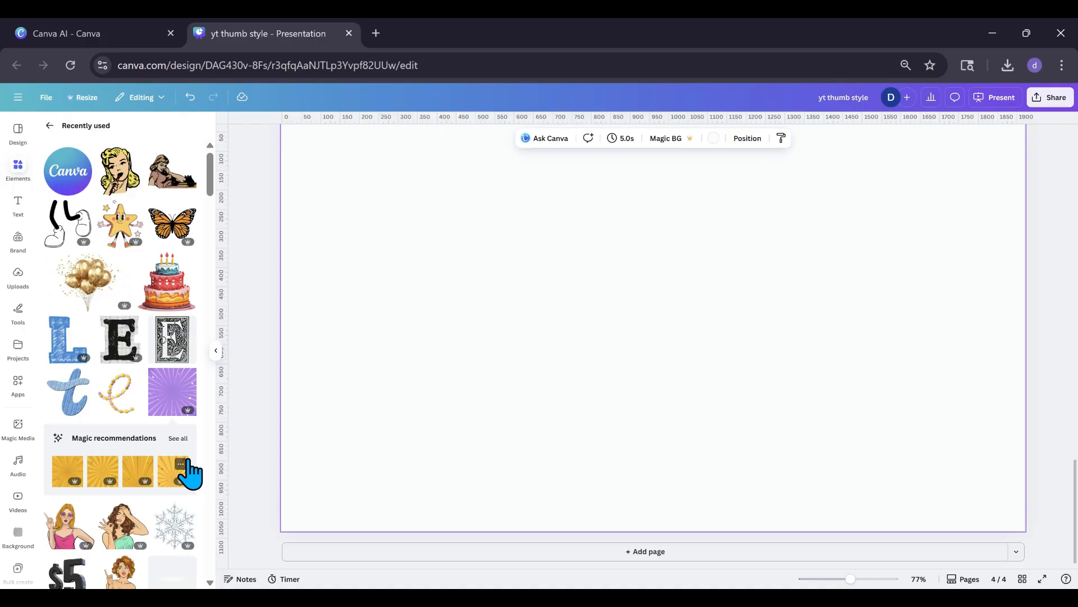
pyautogui.click(128, 243)
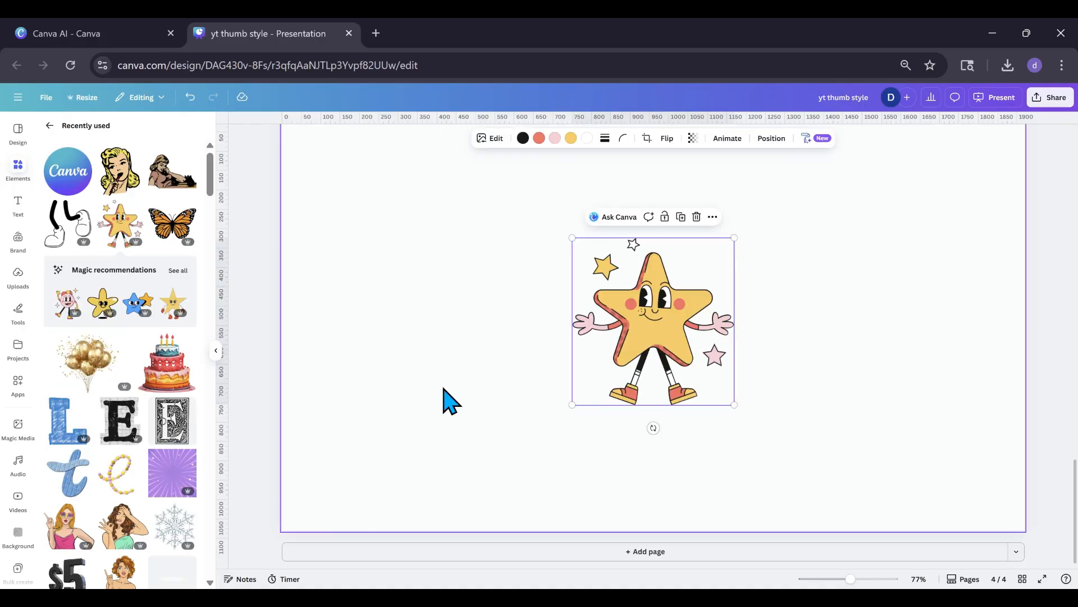
pyautogui.moveTo(598, 348); pyautogui.dragTo(444, 335)
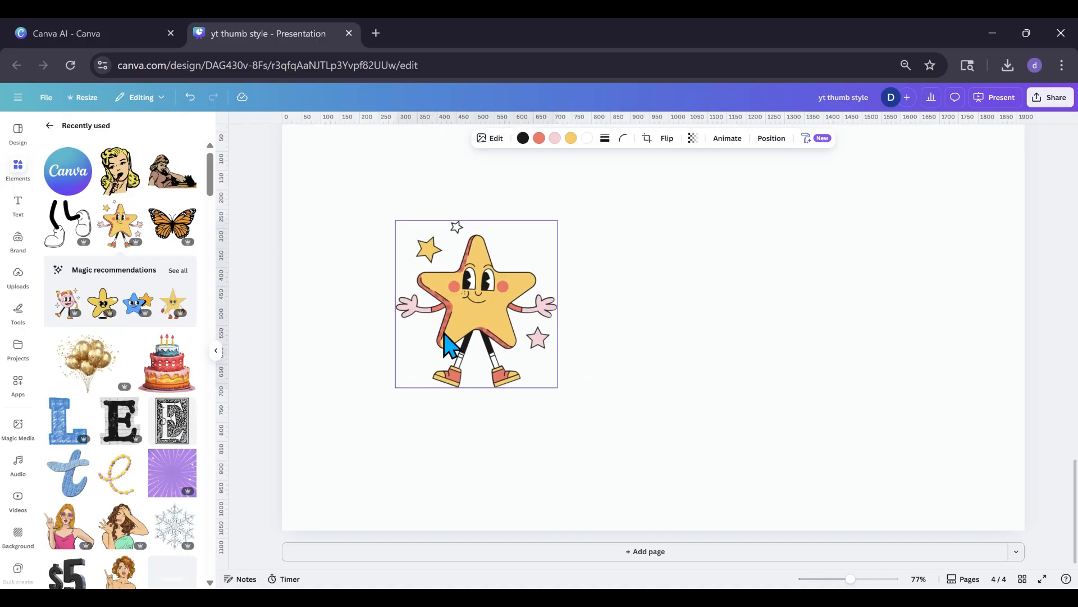
# Add the recently used orange monarch butterfly, place it to the right of the star character, and shift both slightly lower.
pyautogui.click(153, 231)
pyautogui.moveTo(592, 352); pyautogui.dragTo(669, 339)
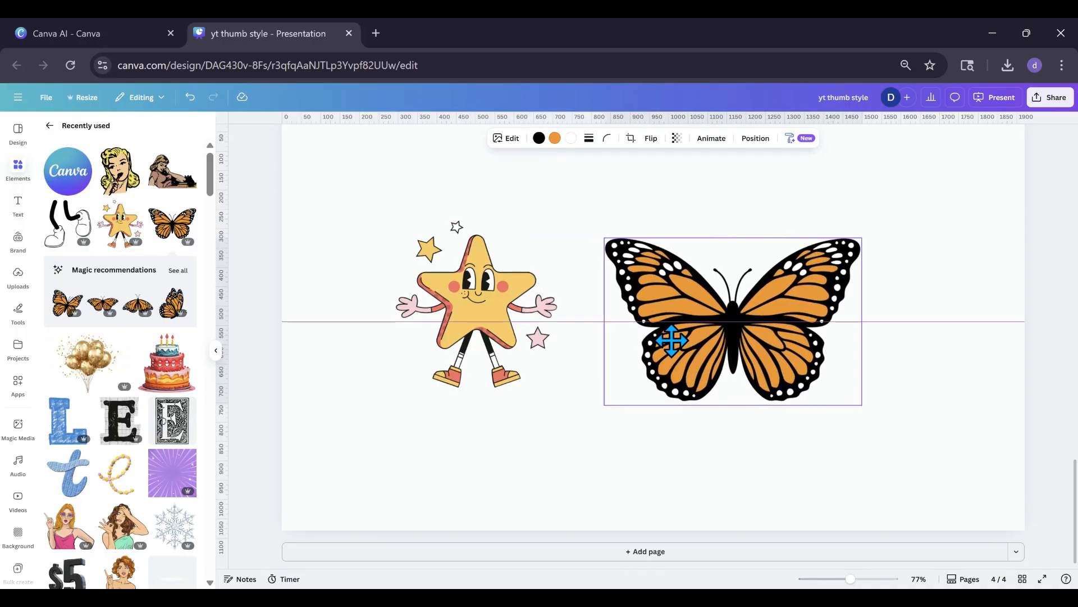
pyautogui.moveTo(463, 340); pyautogui.dragTo(481, 357)
pyautogui.moveTo(707, 354); pyautogui.dragTo(714, 376)
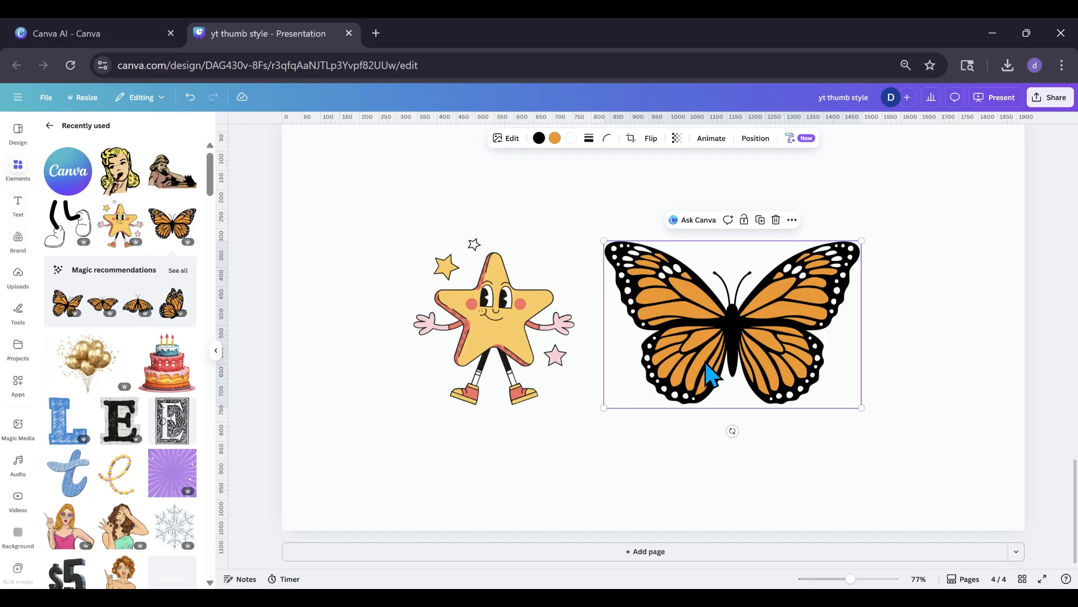
# Copy the star character's art style and apply it to the monarch butterfly.
pyautogui.click(520, 348)
pyautogui.click(814, 139)
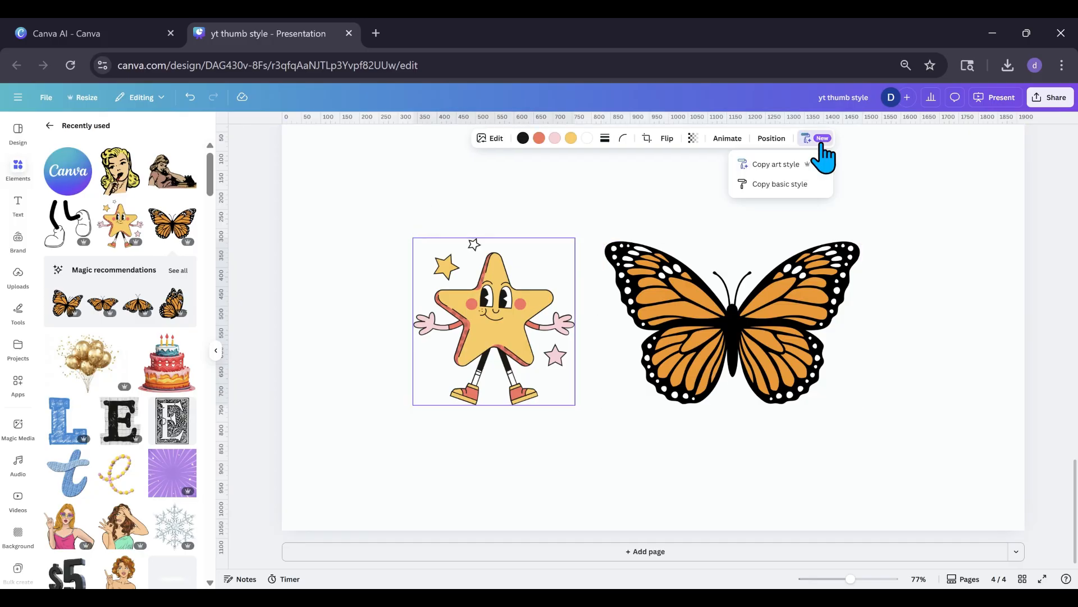
pyautogui.click(809, 165)
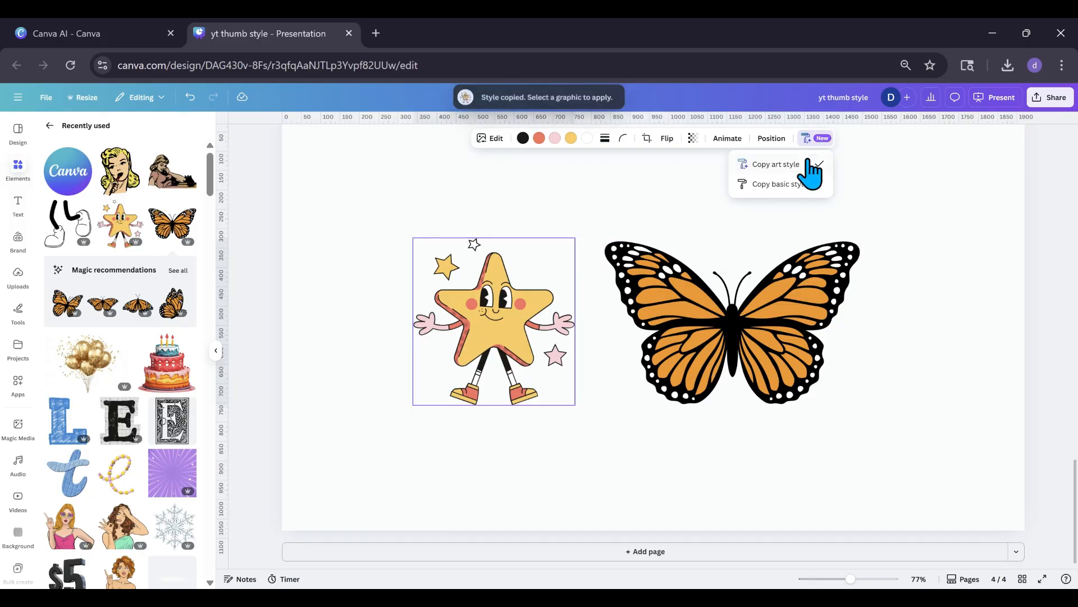
pyautogui.click(716, 310)
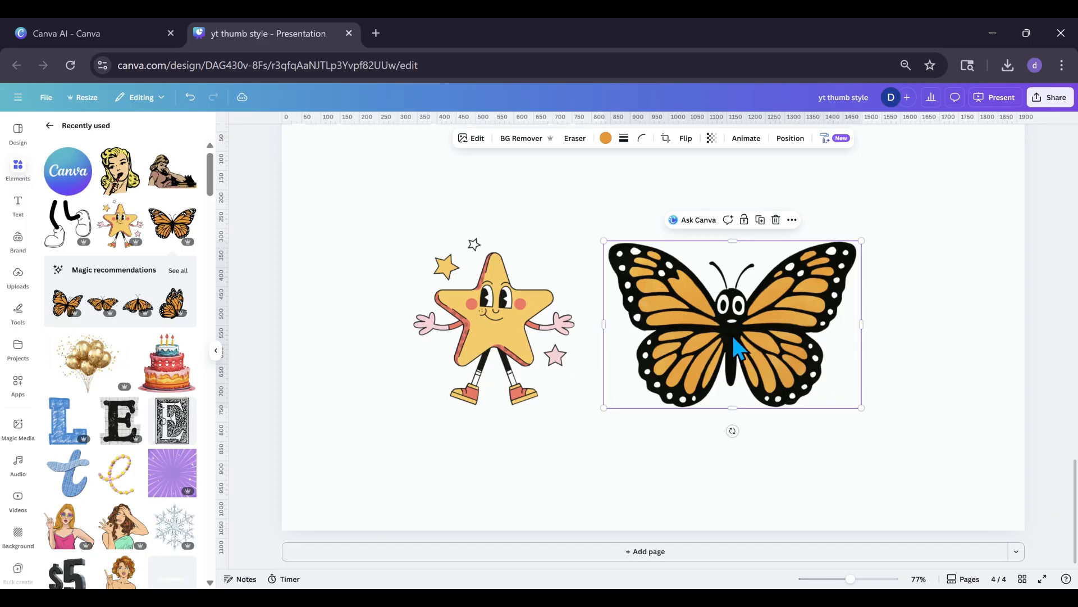
# Shrink the restyled butterfly and move it and the star character higher on the page, side by side.
pyautogui.moveTo(754, 363); pyautogui.dragTo(729, 395)
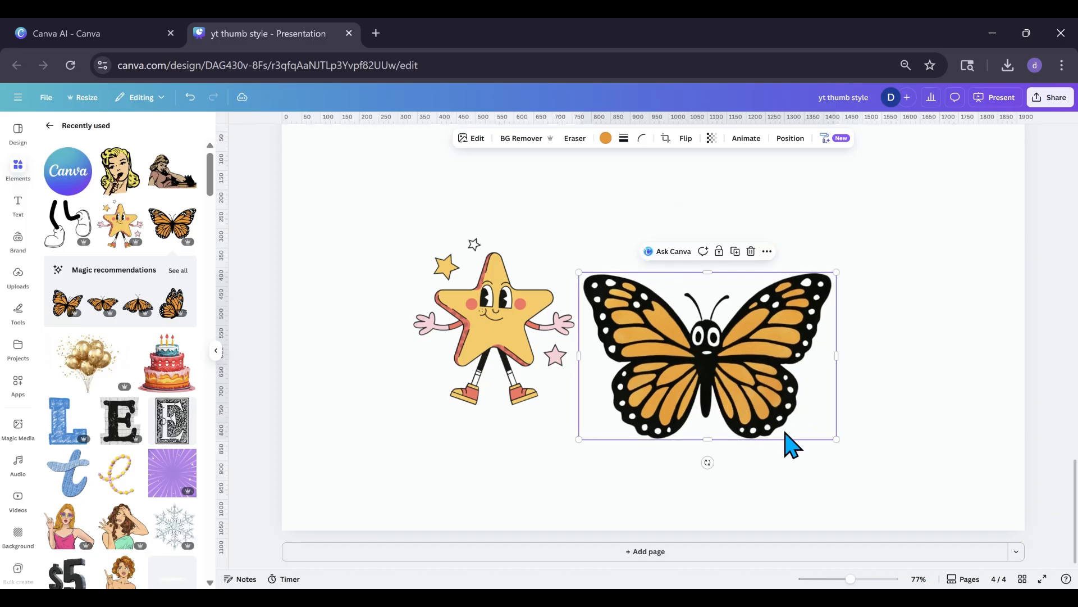
pyautogui.moveTo(835, 438); pyautogui.dragTo(768, 390)
pyautogui.moveTo(706, 361); pyautogui.dragTo(675, 323)
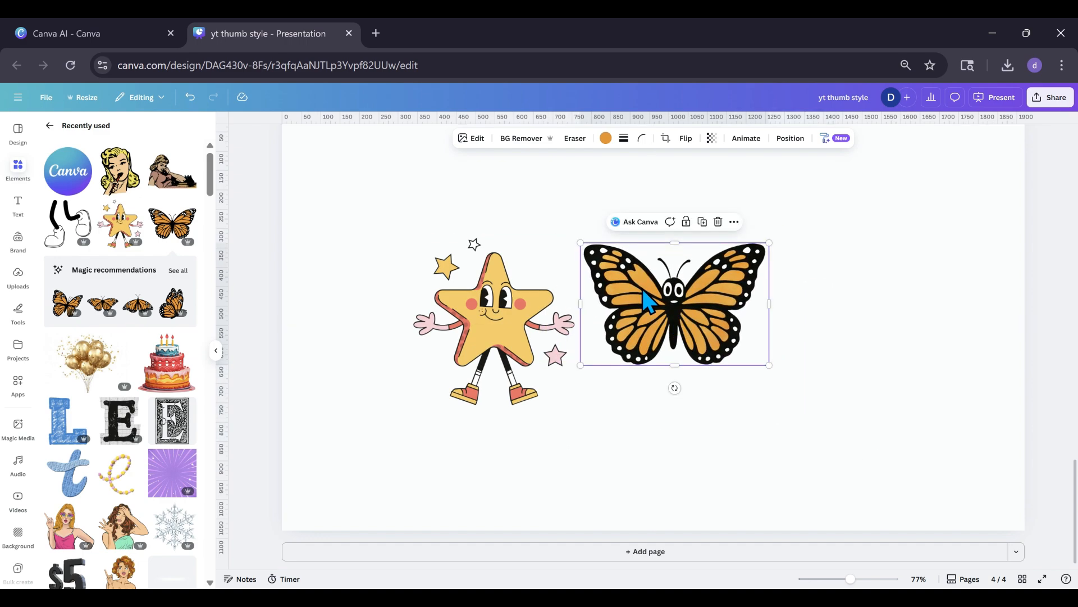
pyautogui.moveTo(642, 290); pyautogui.dragTo(663, 273)
pyautogui.moveTo(515, 332); pyautogui.dragTo(513, 300)
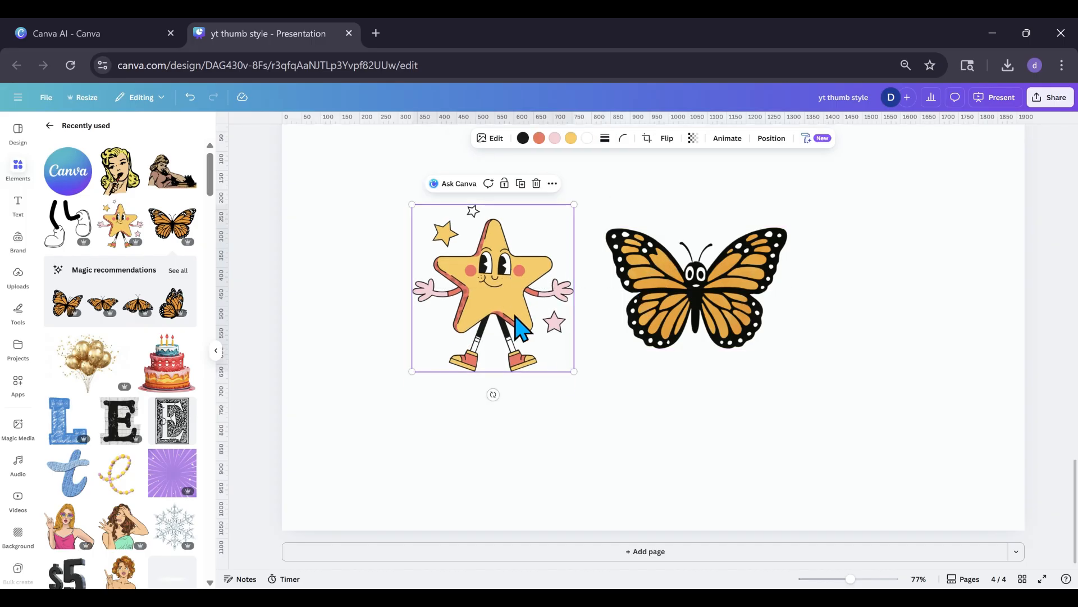
# Add the three-tier birthday cake at the page's lower centre, with the star to its right and the butterfly above it.
pyautogui.click(158, 382)
pyautogui.moveTo(640, 357); pyautogui.dragTo(596, 433)
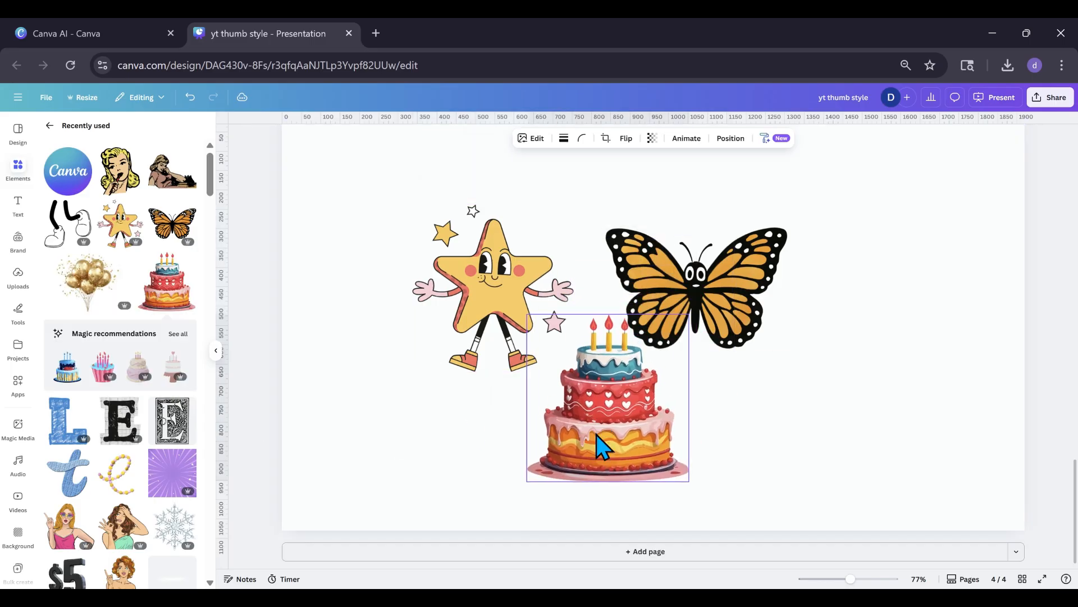
pyautogui.moveTo(482, 301); pyautogui.dragTo(783, 407)
pyautogui.moveTo(693, 248); pyautogui.dragTo(510, 202)
# Copy the birthday cake's art style onto the star character and shift the cake slightly left.
pyautogui.click(618, 407)
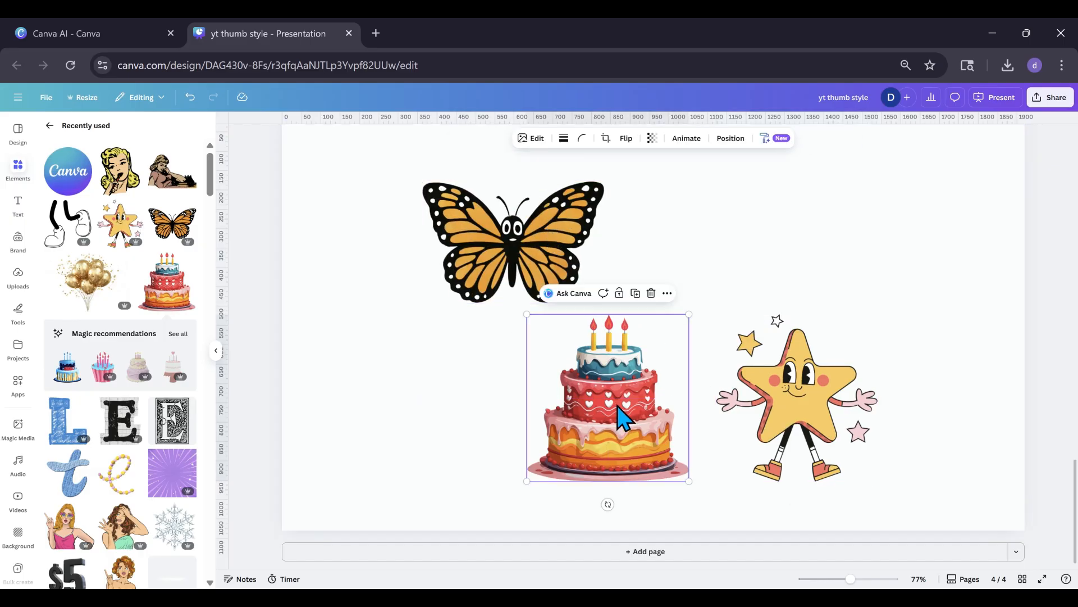
pyautogui.click(767, 144)
pyautogui.click(759, 164)
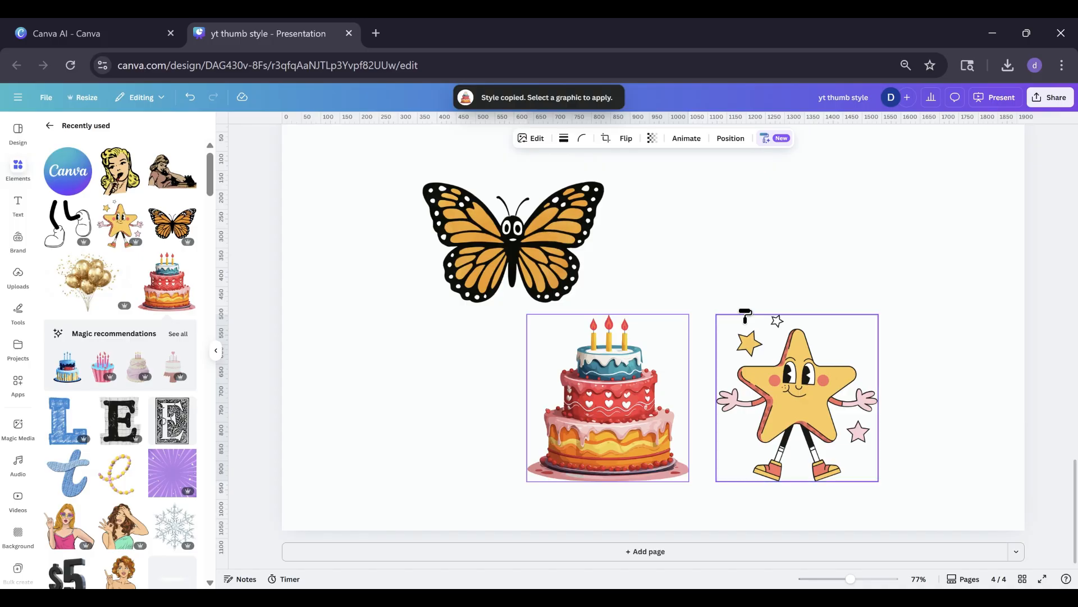
pyautogui.click(768, 378)
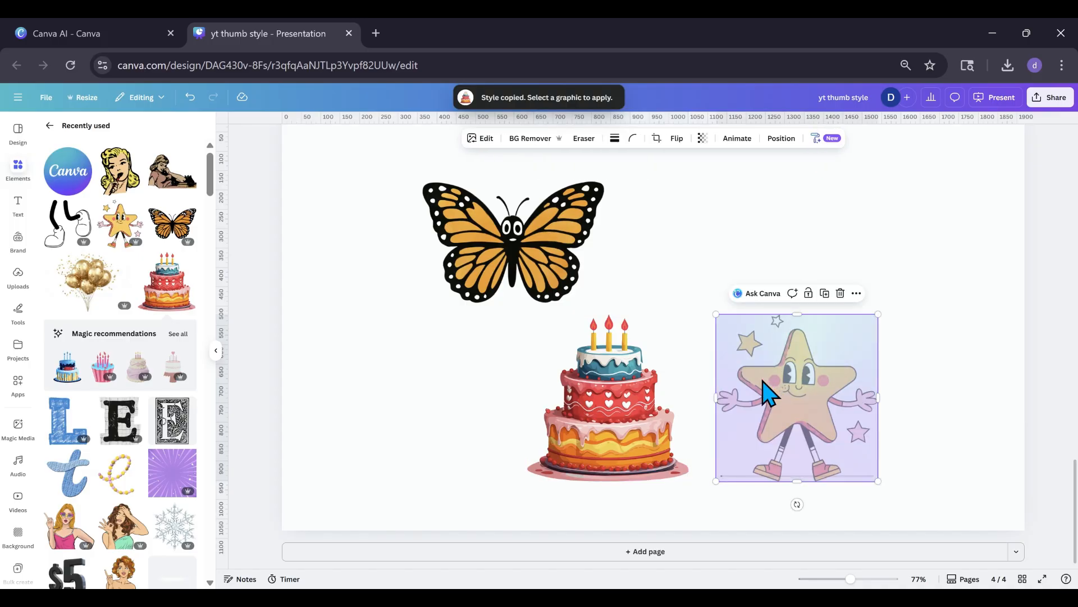
pyautogui.click(628, 437)
pyautogui.moveTo(626, 428); pyautogui.dragTo(600, 430)
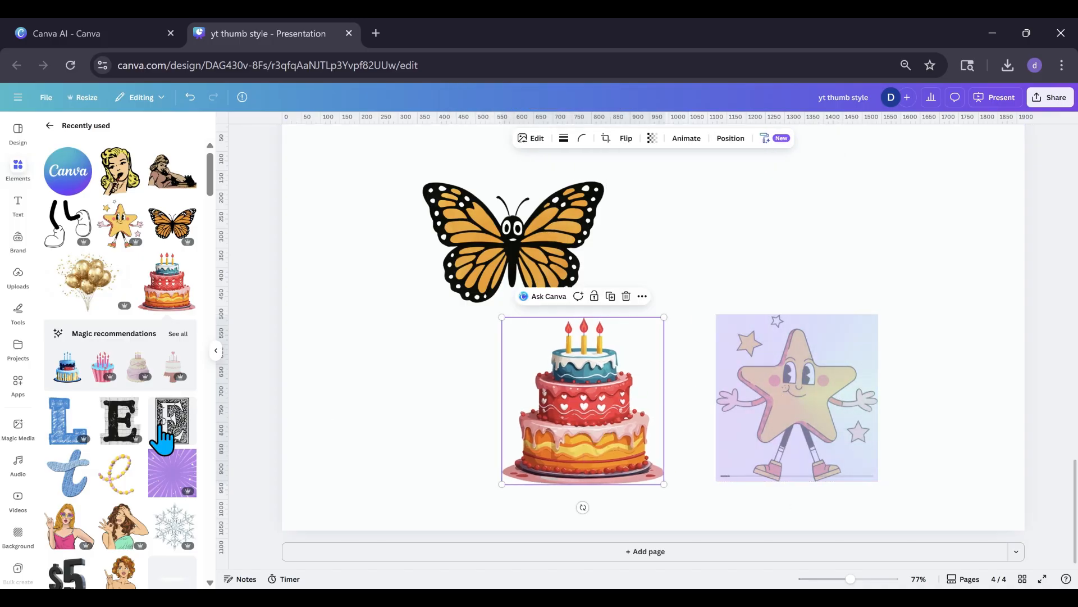
# Browse the recently used elements for another graphic to restyle.
pyautogui.scroll(-5, 130, 440)
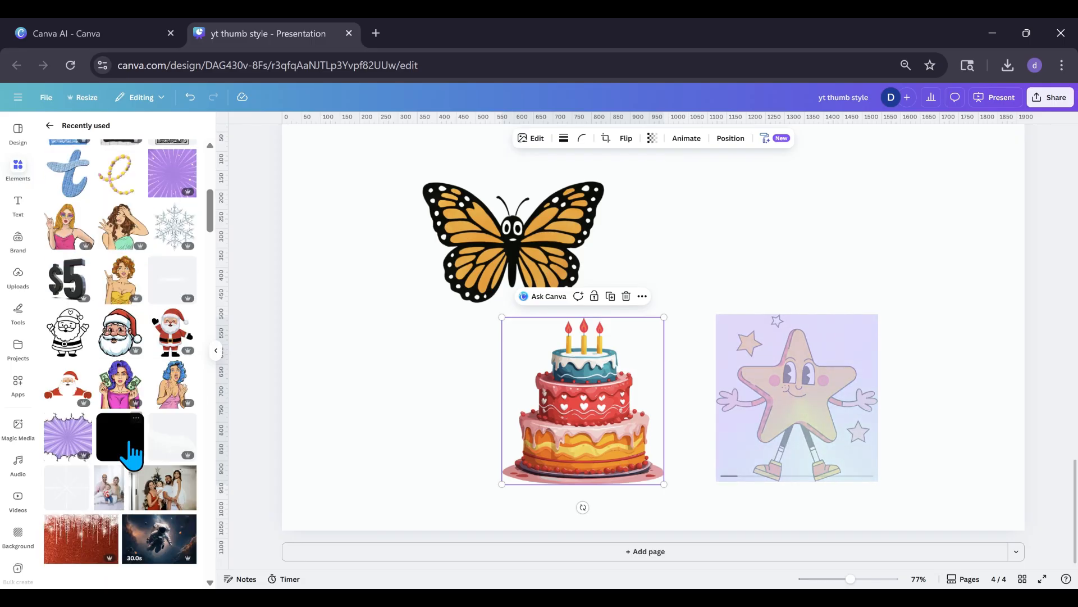
pyautogui.scroll(-3, 130, 452)
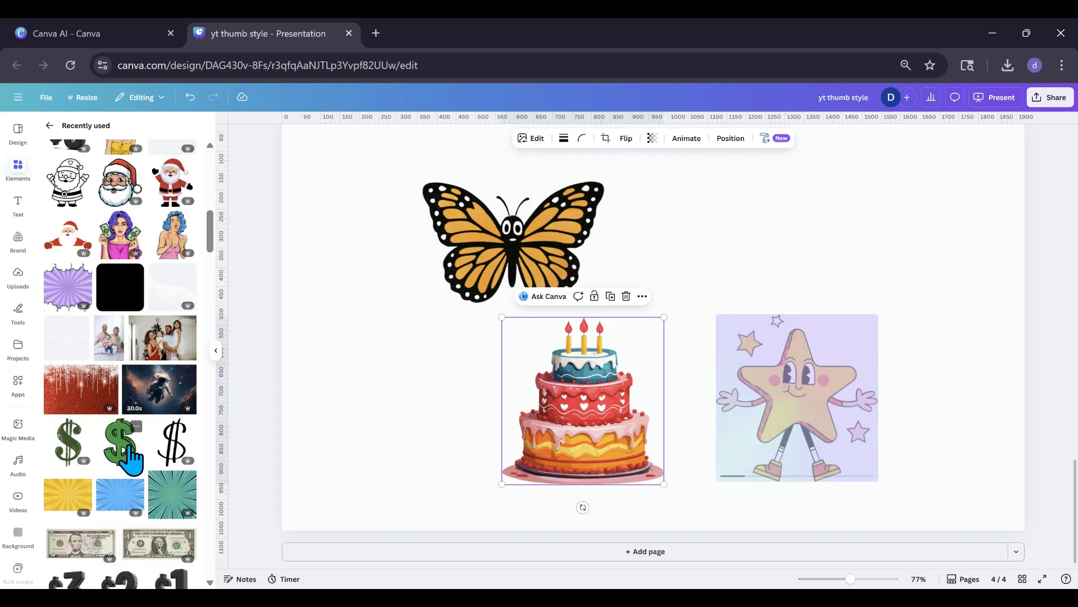
pyautogui.scroll(-3, 128, 457)
pyautogui.scroll(-8, 131, 464)
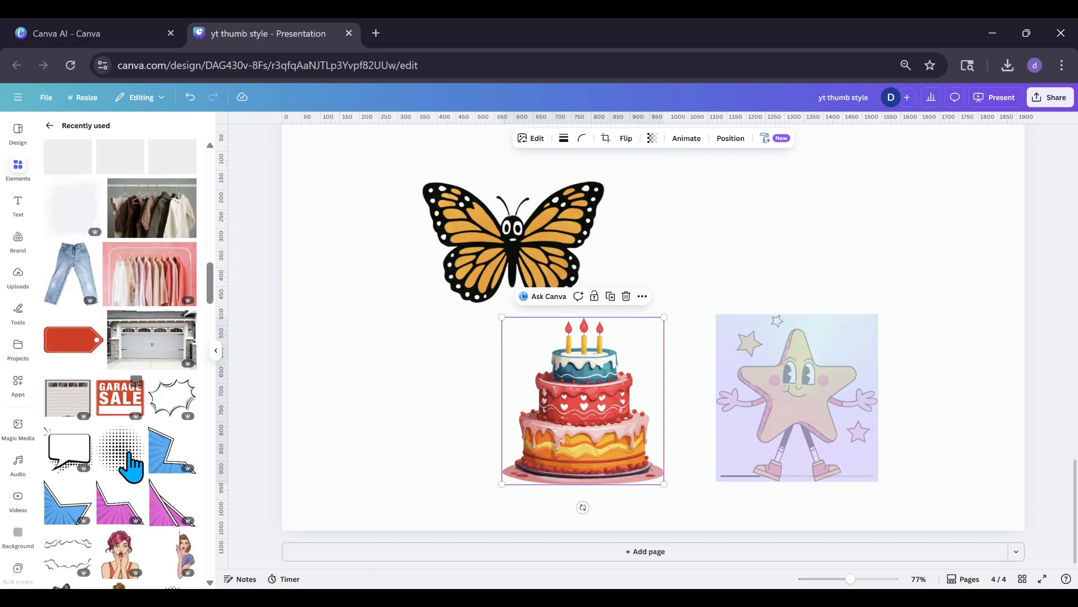
pyautogui.scroll(-5, 132, 467)
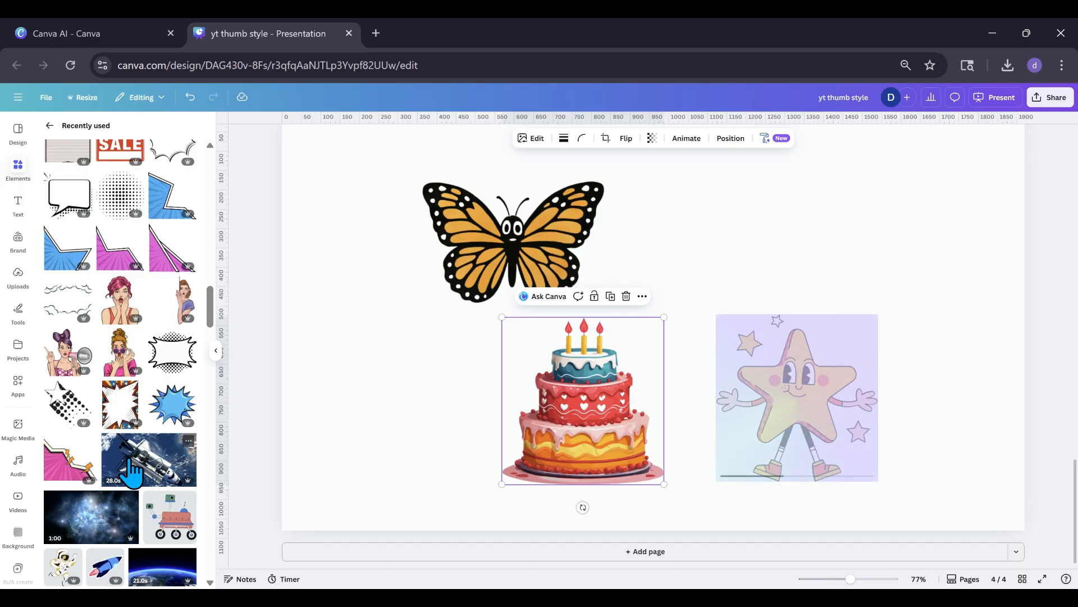
pyautogui.scroll(-3, 130, 462)
pyautogui.scroll(-3, 130, 461)
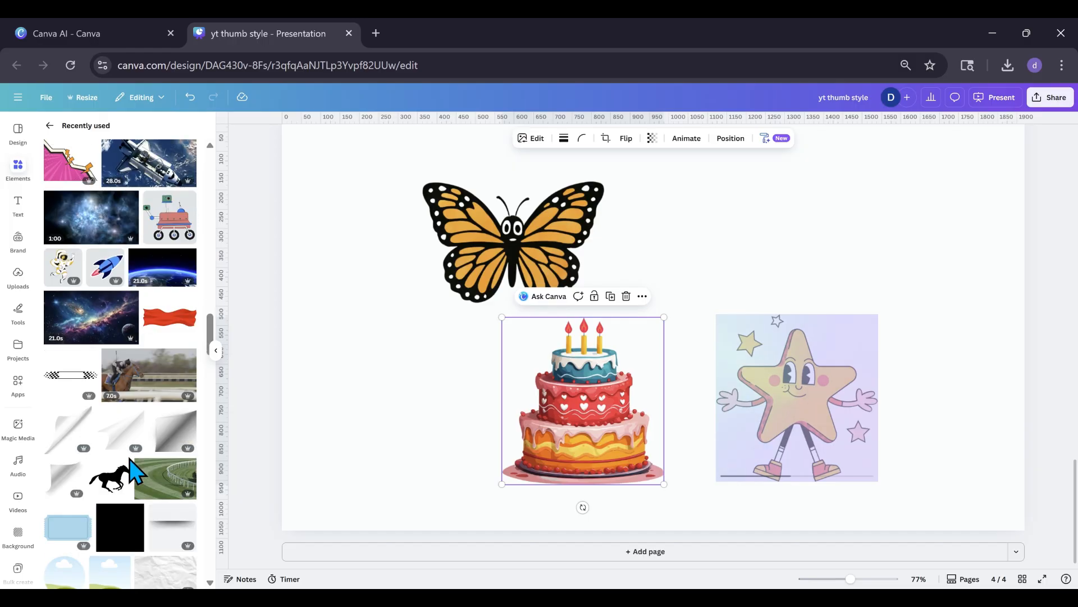
pyautogui.scroll(2, 129, 459)
pyautogui.scroll(3, 131, 467)
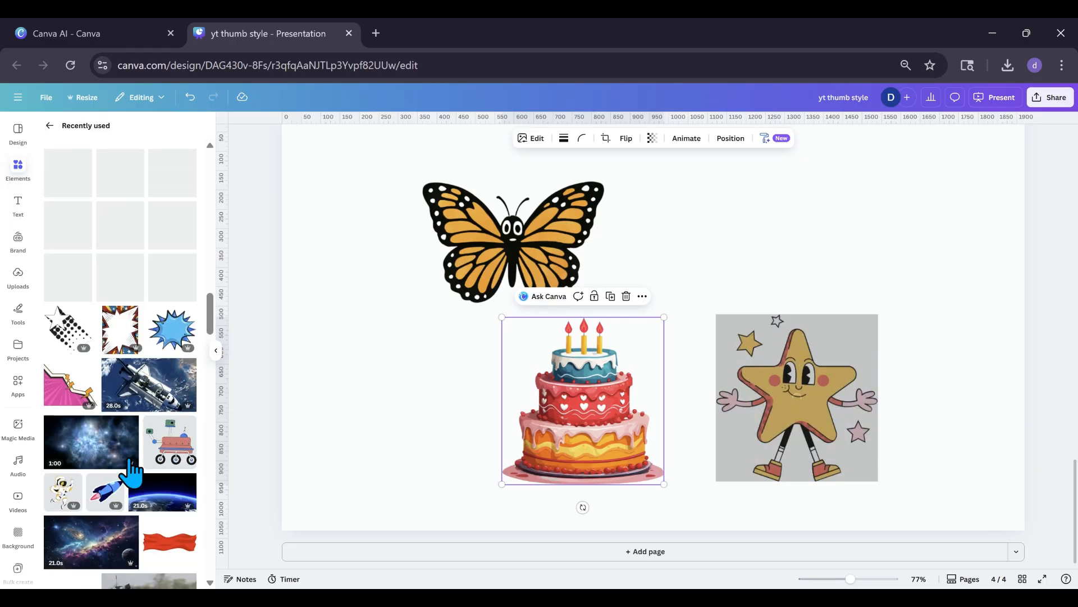
# Shrink the restyled star character and place it close beside the birthday cake.
pyautogui.click(778, 435)
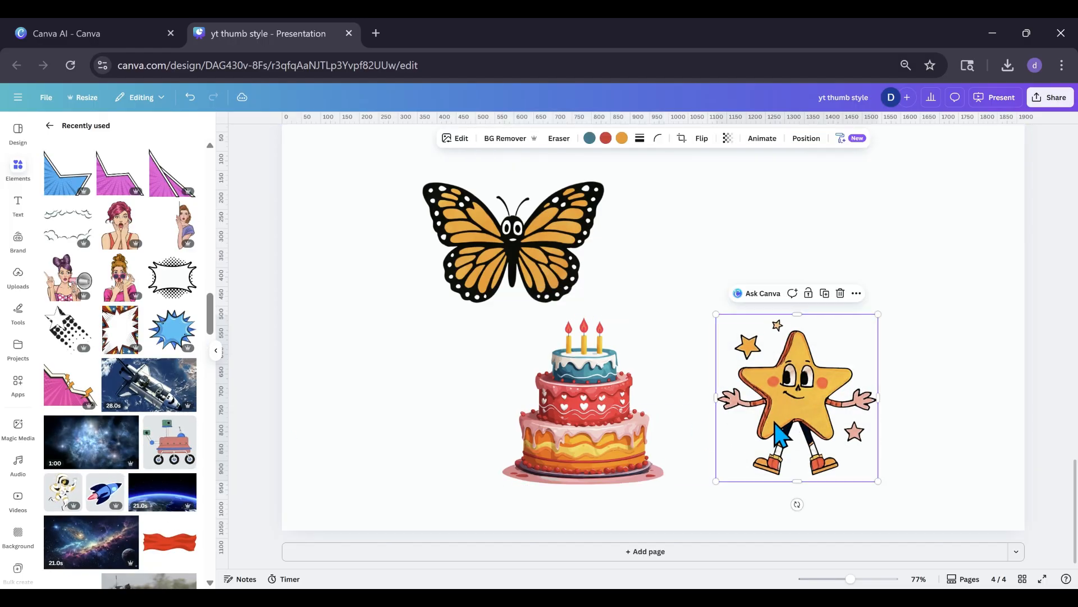
pyautogui.moveTo(778, 435); pyautogui.dragTo(748, 443)
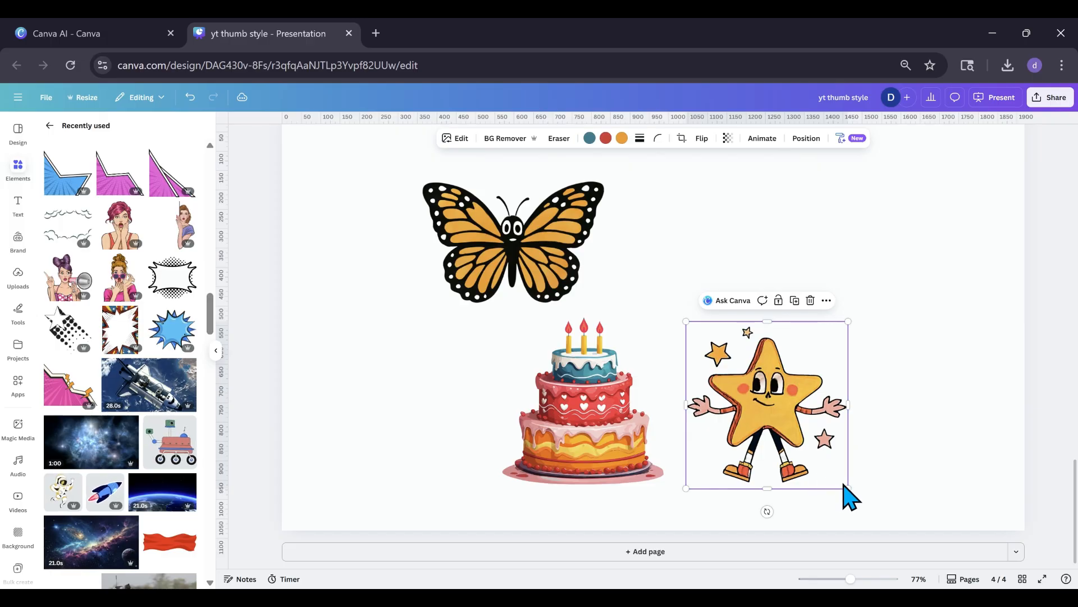
pyautogui.moveTo(845, 485); pyautogui.dragTo(796, 455)
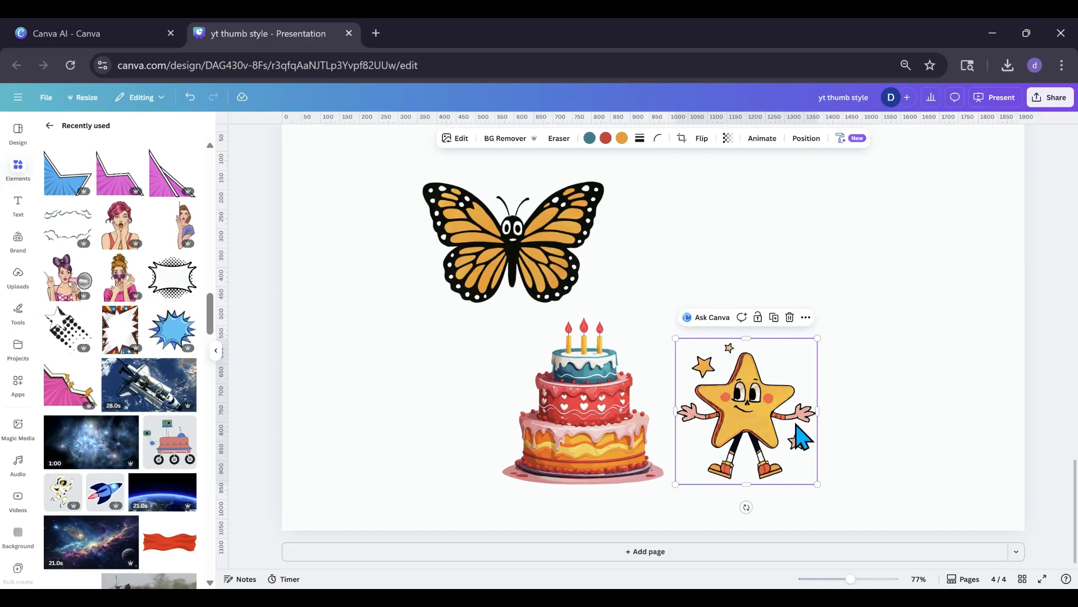
pyautogui.moveTo(801, 435); pyautogui.dragTo(733, 417)
# Add the shocked pink-haired woman, move her to the right side of the page, and reduce her size.
pyautogui.scroll(1, 144, 446)
pyautogui.scroll(3, 147, 457)
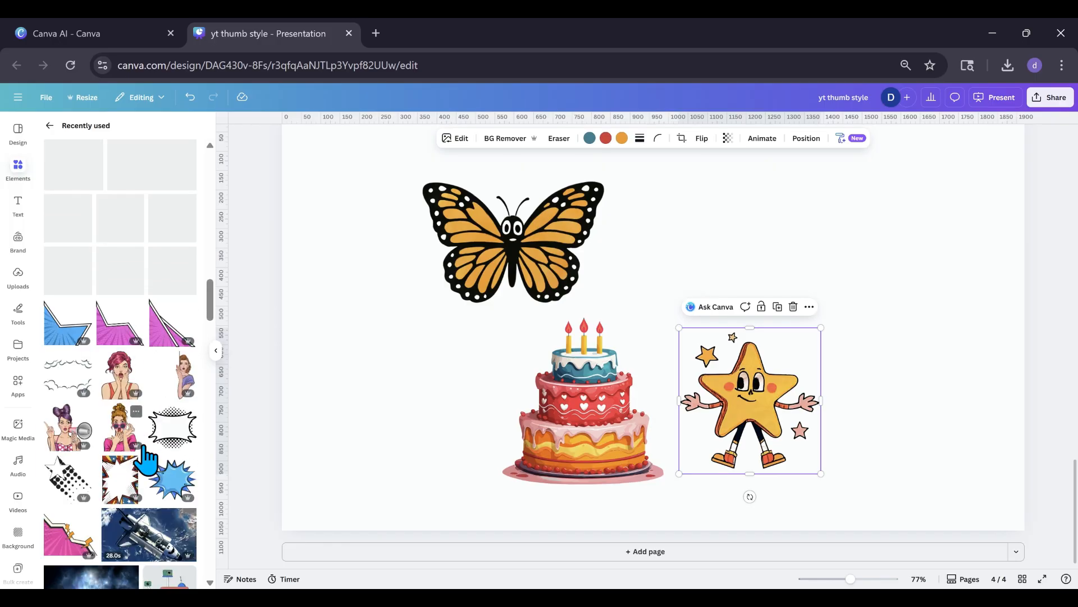
pyautogui.click(128, 396)
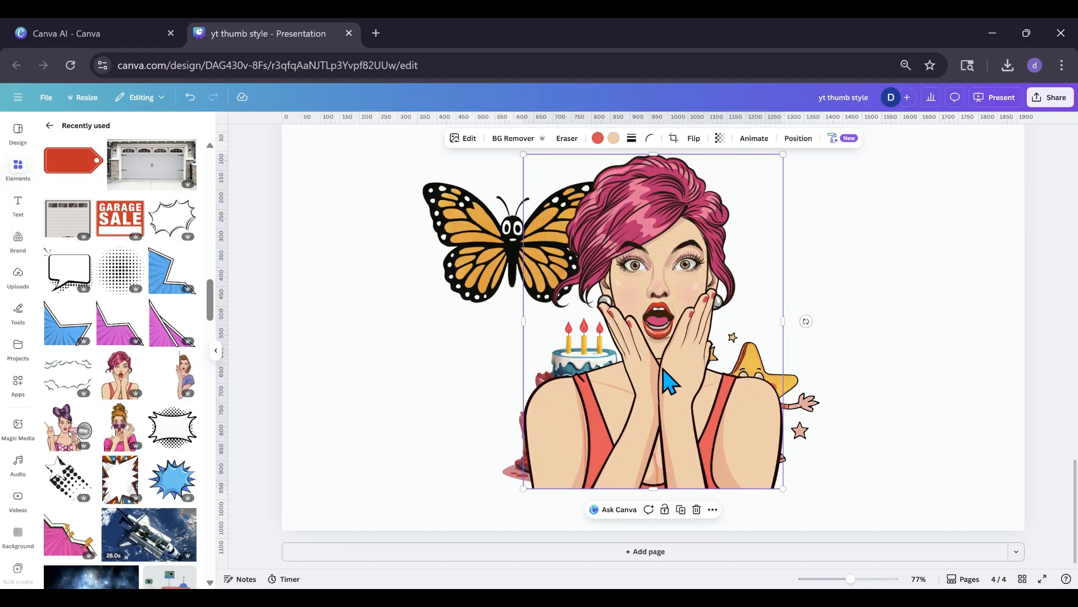
pyautogui.moveTo(668, 368); pyautogui.dragTo(837, 393)
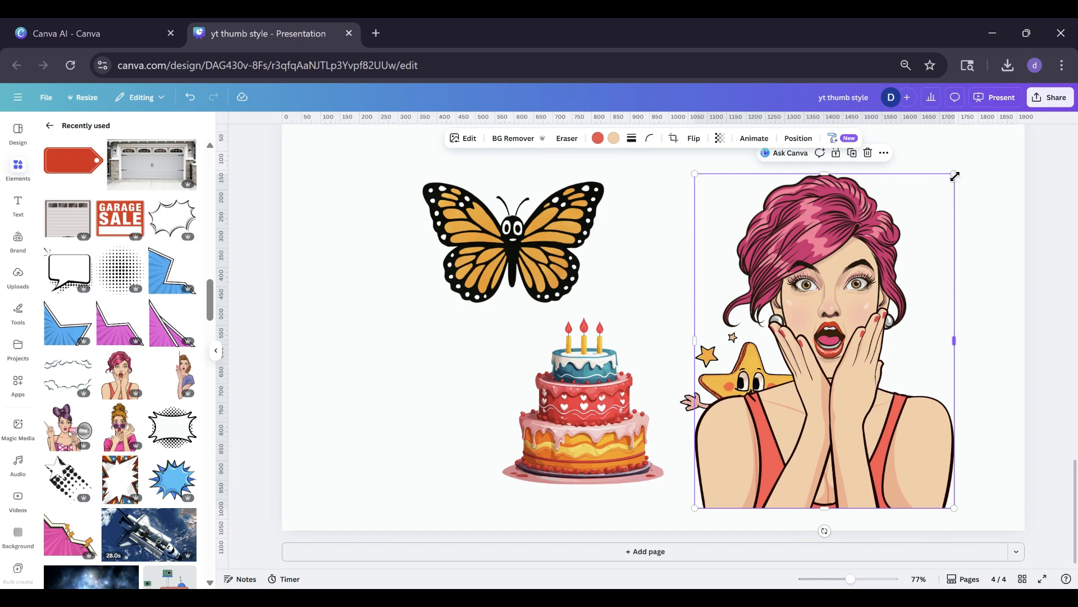
pyautogui.moveTo(955, 176); pyautogui.dragTo(923, 217)
# Copy the birthday cake's art style onto the pink-haired woman, and shrink her into the page's upper-right area.
pyautogui.click(573, 429)
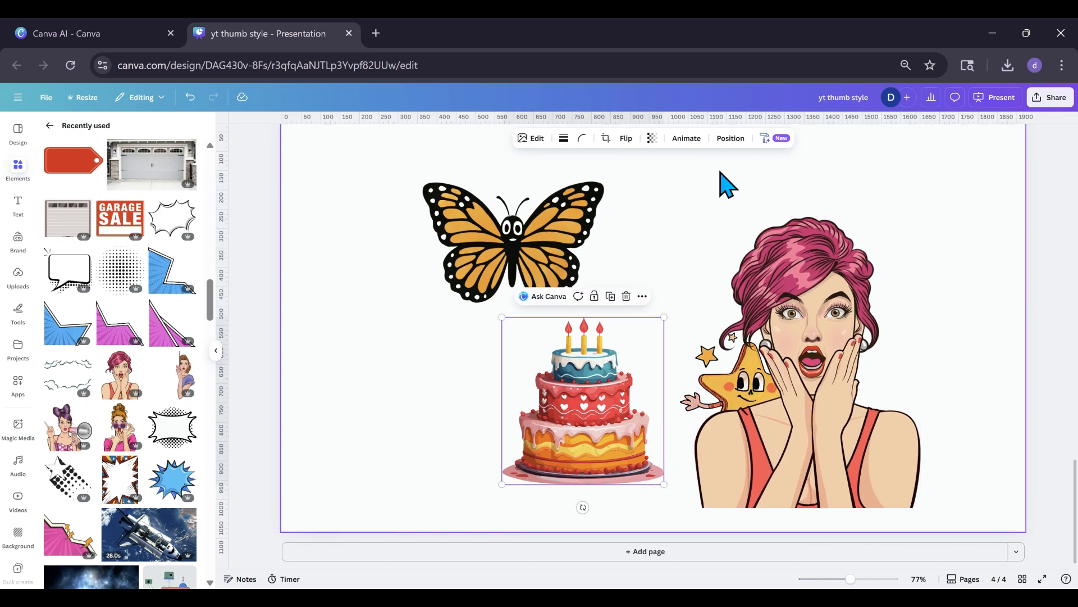
pyautogui.click(778, 140)
pyautogui.click(753, 165)
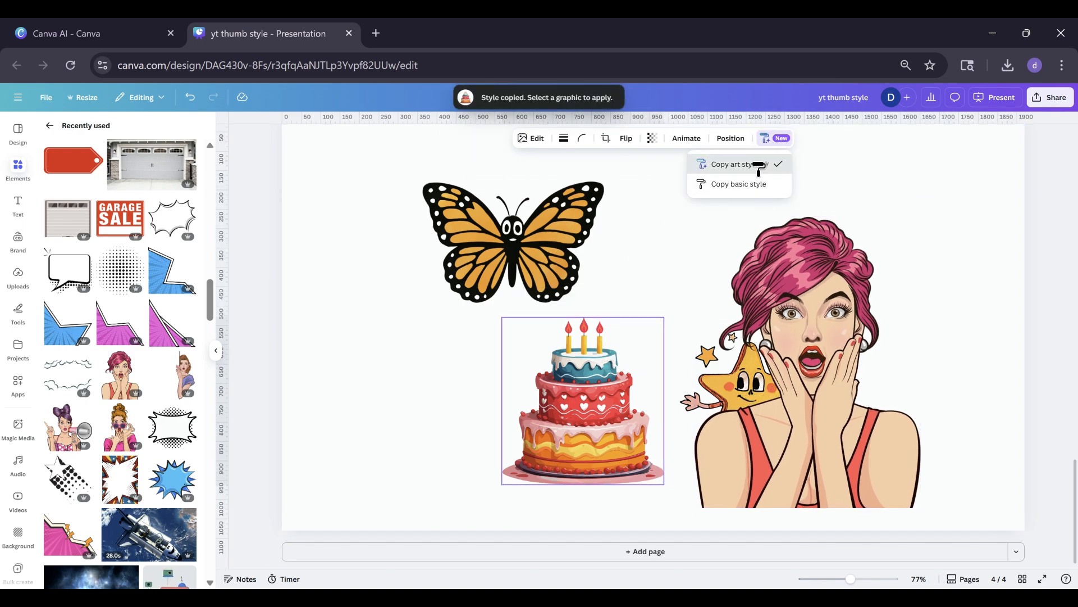
pyautogui.click(816, 294)
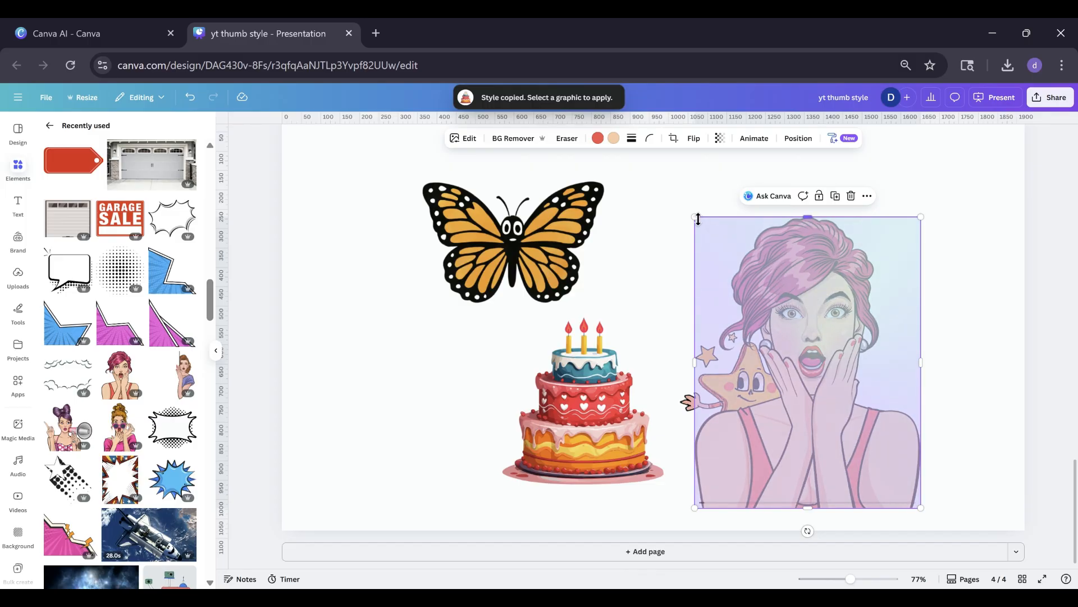
pyautogui.moveTo(695, 218); pyautogui.dragTo(761, 272)
pyautogui.moveTo(828, 361); pyautogui.dragTo(891, 250)
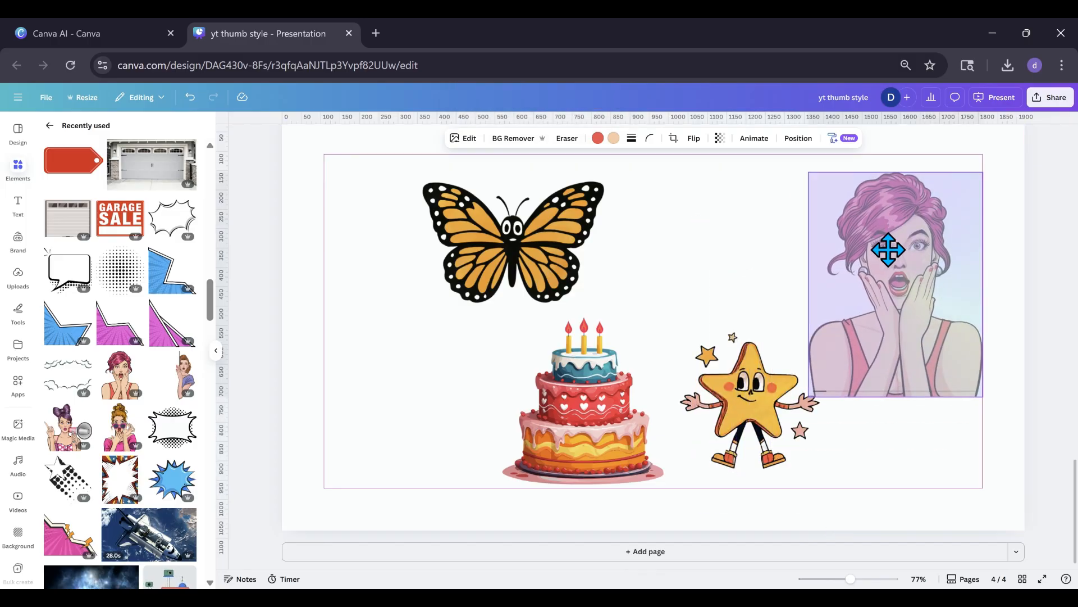
# Add the woman with pink sunglasses, resize her to about 369 × 538, and place her left of the cake.
pyautogui.click(119, 447)
pyautogui.moveTo(440, 337); pyautogui.dragTo(286, 355)
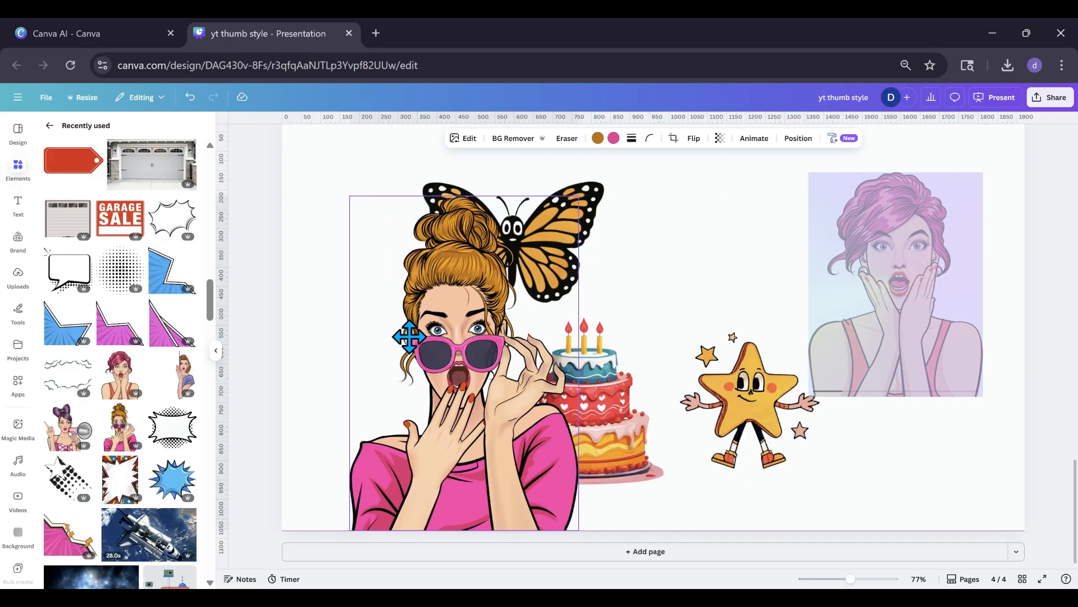
pyautogui.moveTo(573, 191); pyautogui.dragTo(487, 317)
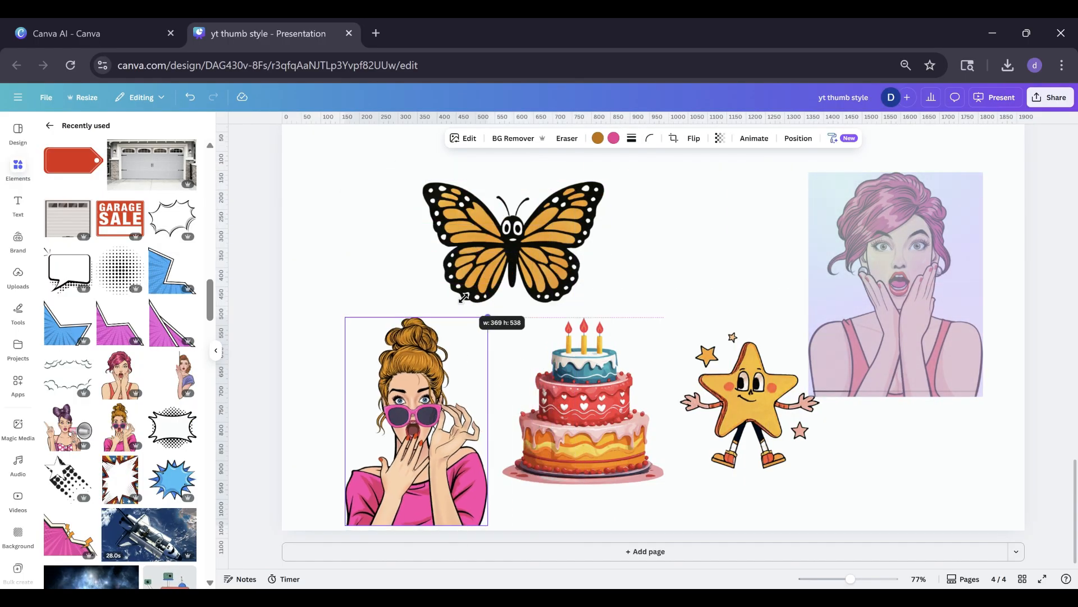
pyautogui.moveTo(427, 388); pyautogui.dragTo(412, 359)
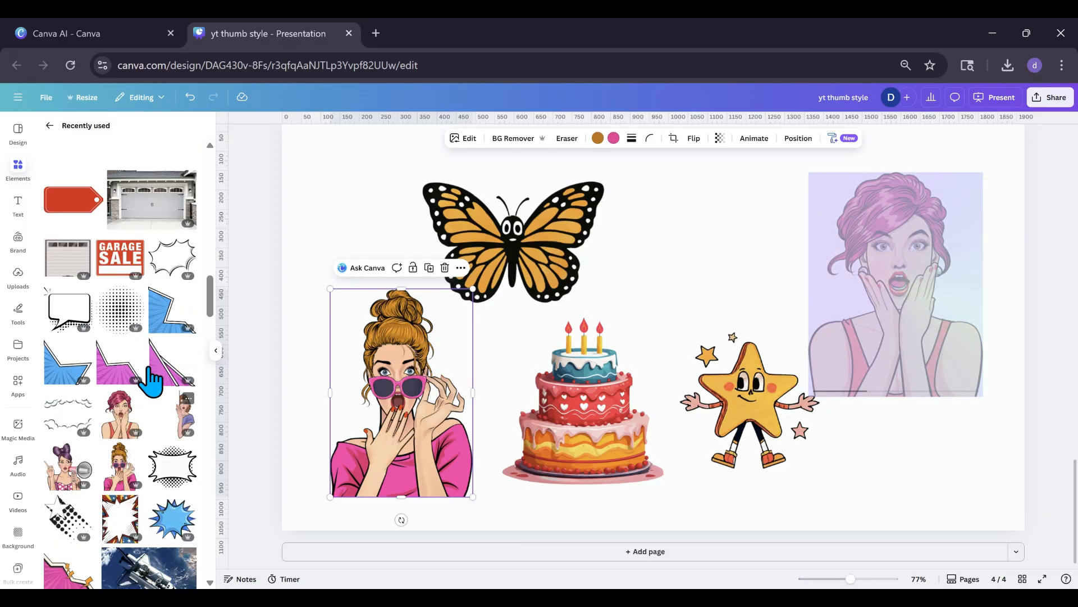
# Apply the Gold Style Match preset to the woman with pink sunglasses.
pyautogui.click(469, 141)
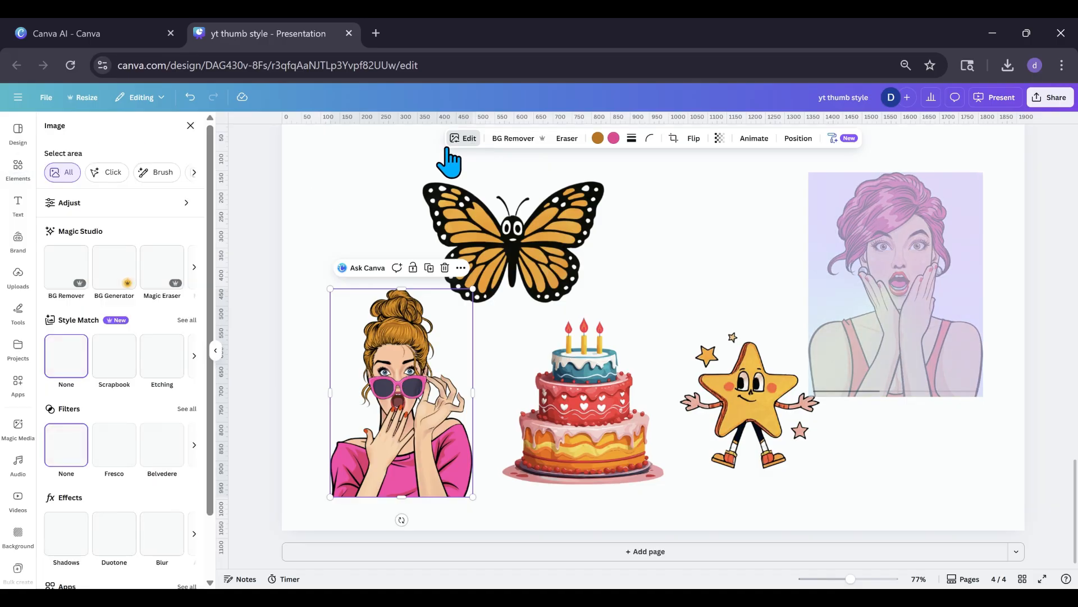
pyautogui.click(180, 322)
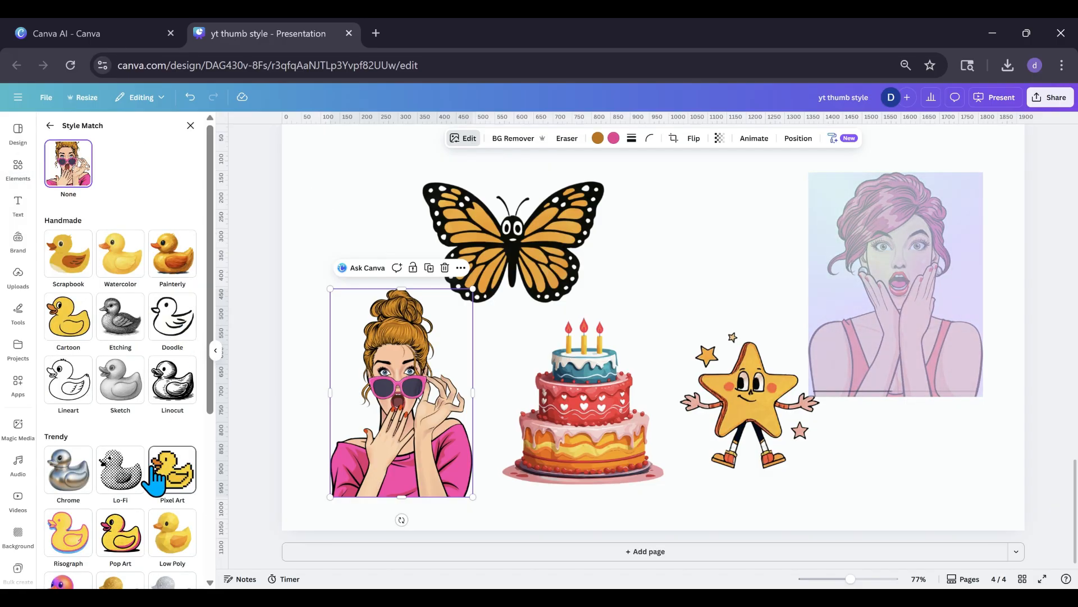
pyautogui.scroll(-3, 153, 480)
pyautogui.scroll(-1, 153, 477)
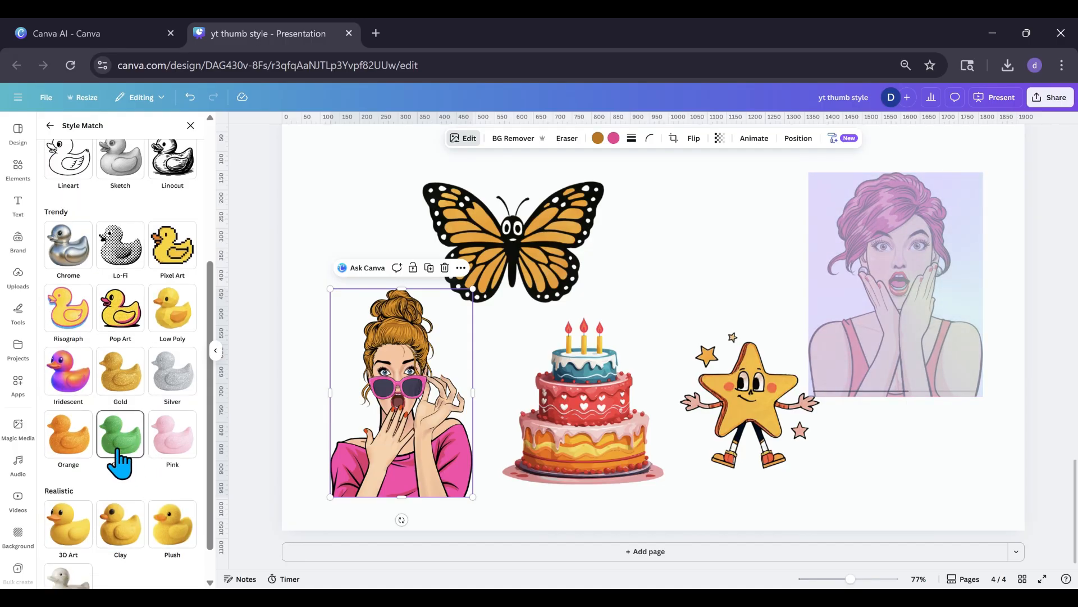
pyautogui.click(119, 382)
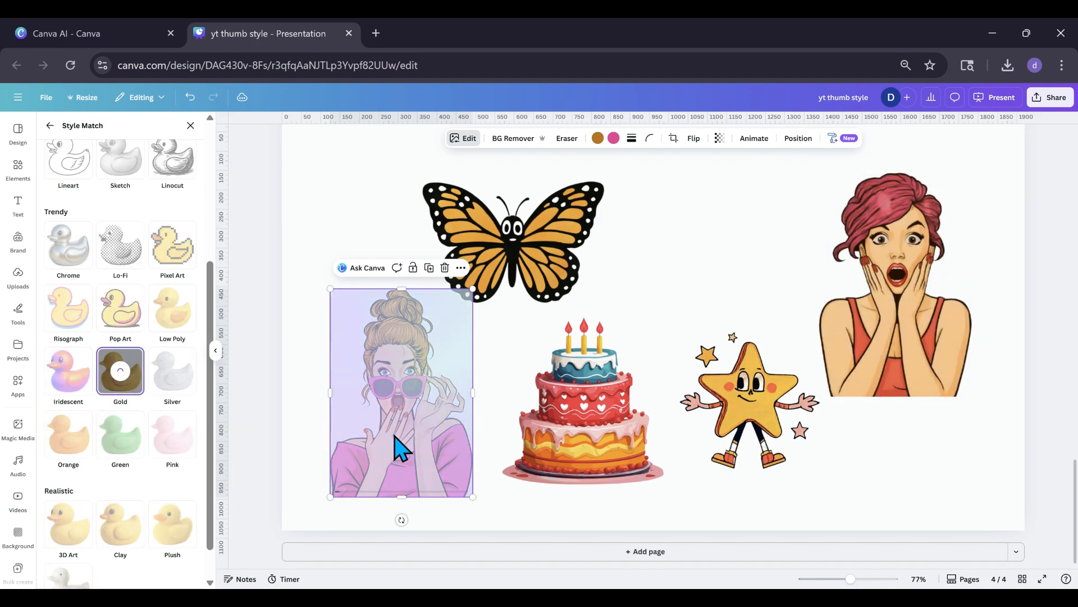
# Move the birthday cake above the star character and shrink the pink-haired woman to sit close beside the cake in the page's upper-right area.
pyautogui.moveTo(935, 386); pyautogui.dragTo(932, 399)
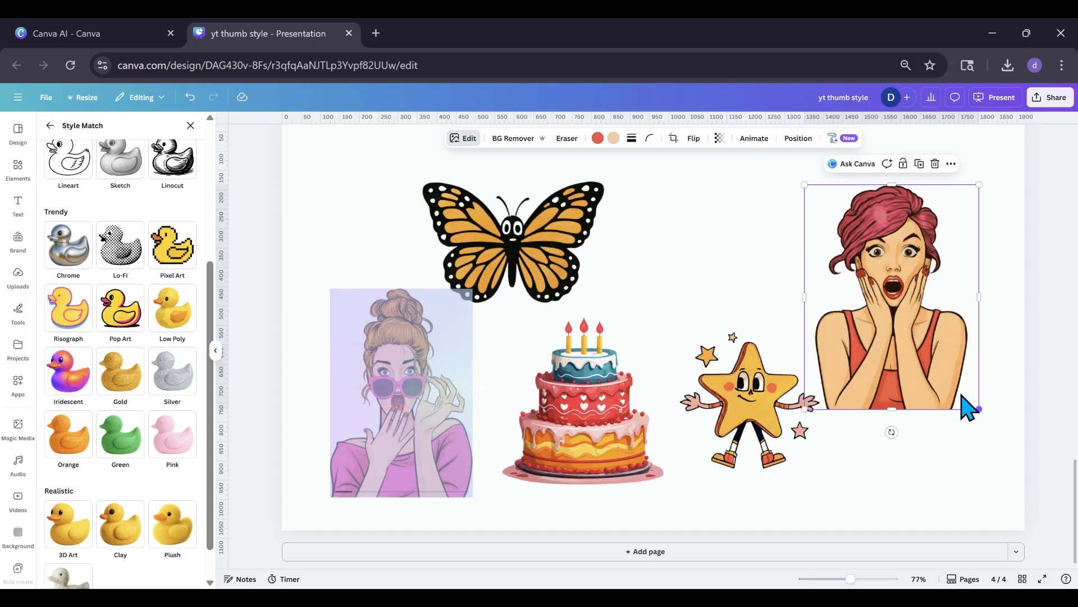
pyautogui.scroll(4, 173, 366)
pyautogui.scroll(-5, 173, 366)
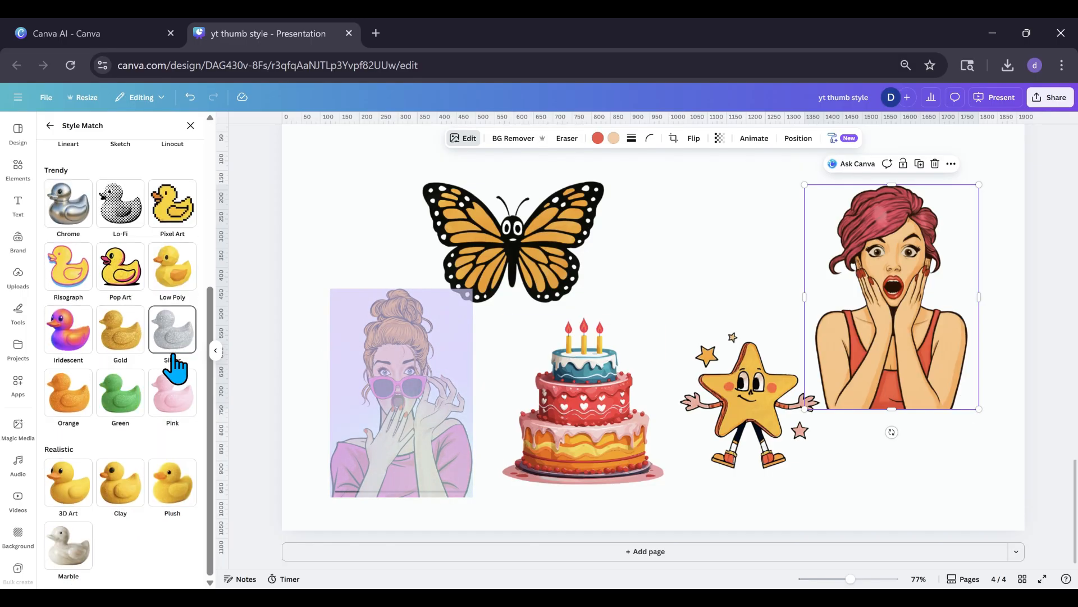
pyautogui.moveTo(574, 420); pyautogui.dragTo(751, 285)
pyautogui.moveTo(908, 330); pyautogui.dragTo(909, 336)
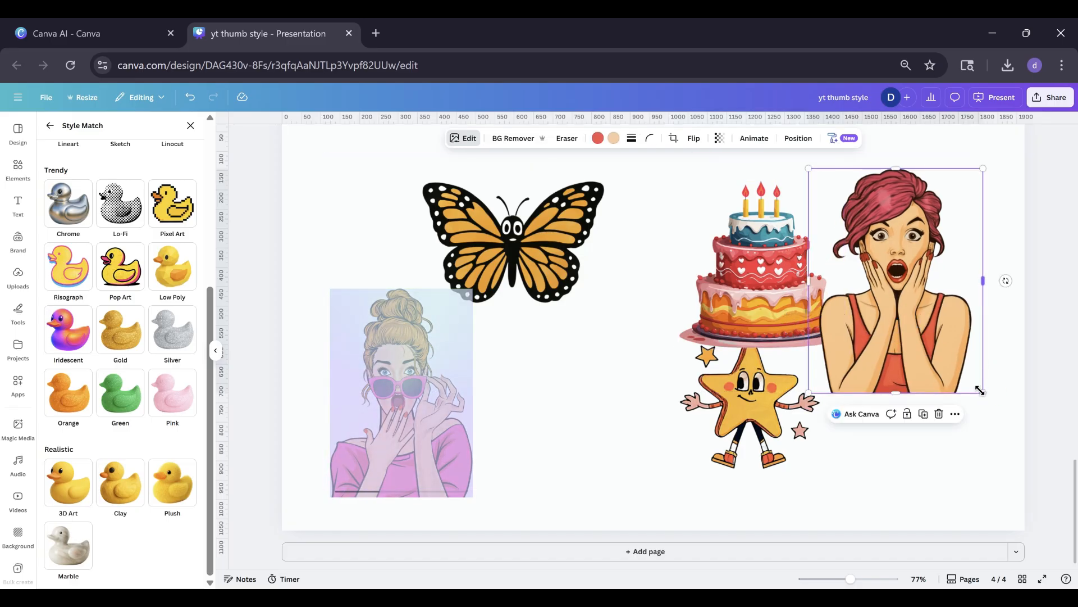
pyautogui.moveTo(980, 393); pyautogui.dragTo(954, 360)
pyautogui.moveTo(905, 313); pyautogui.dragTo(915, 313)
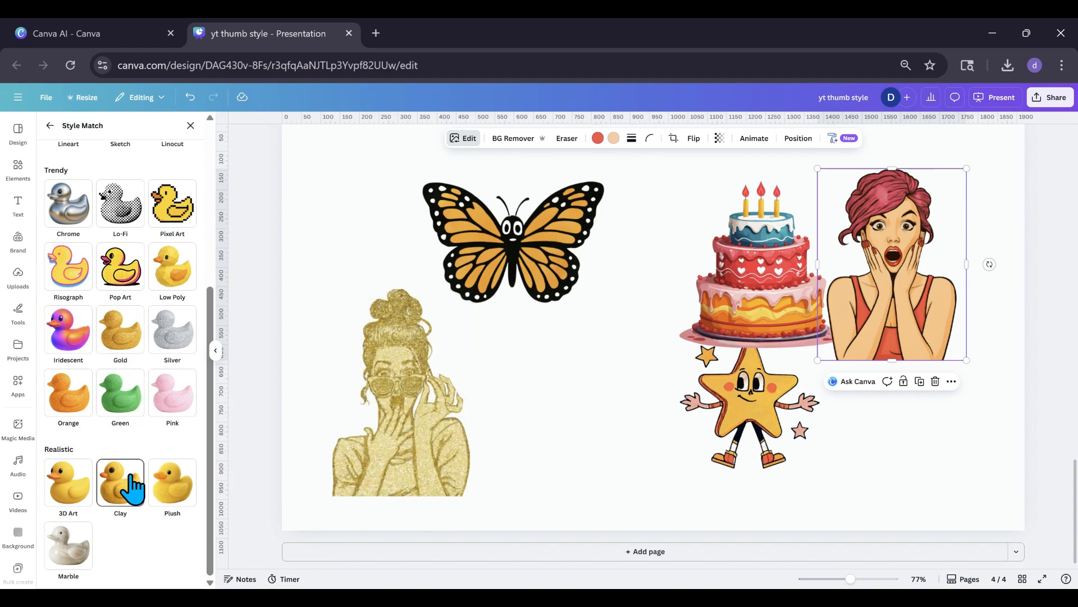
# Shrink the gold glitter woman and place her below the butterfly.
pyautogui.moveTo(378, 470); pyautogui.dragTo(390, 459)
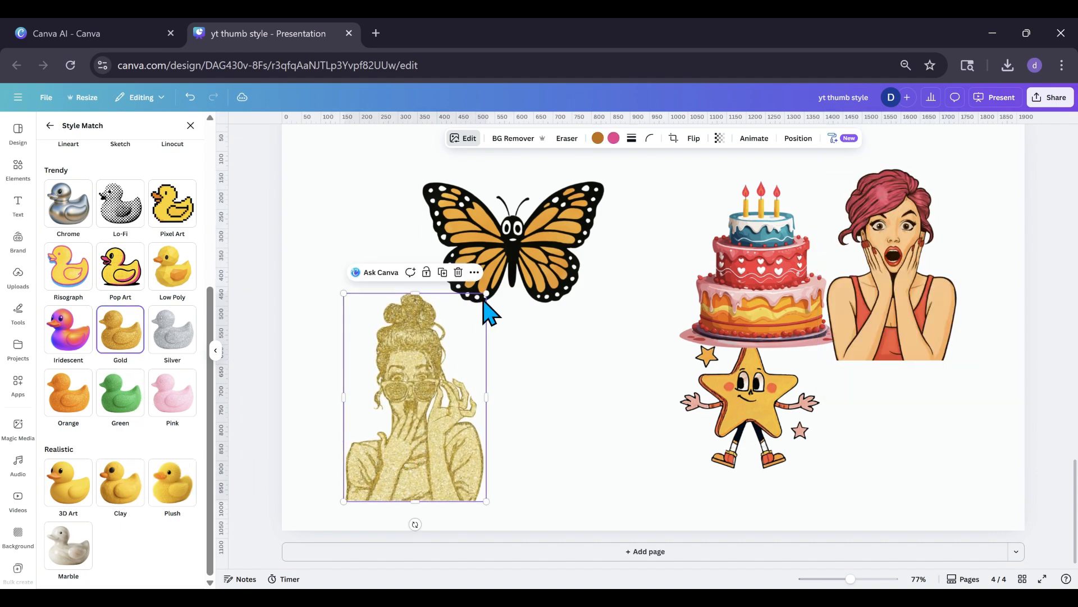
pyautogui.moveTo(482, 298); pyautogui.dragTo(457, 324)
pyautogui.moveTo(433, 421); pyautogui.dragTo(458, 439)
pyautogui.moveTo(396, 499); pyautogui.dragTo(416, 482)
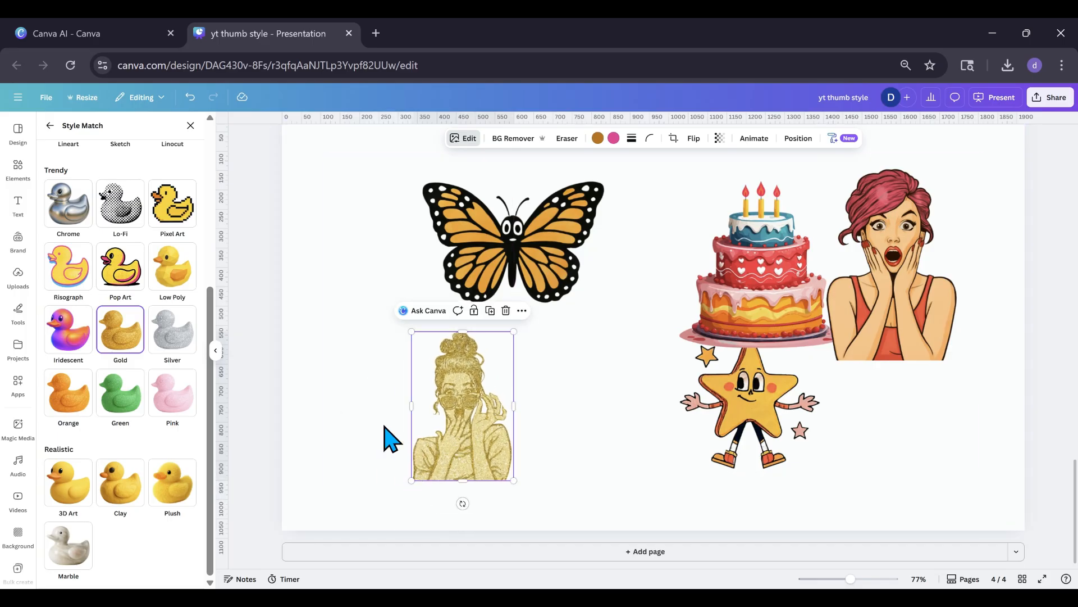
# Adjust the gold glitter woman's texture by setting Sharpness to 100 and Clarity to 100.
pyautogui.click(376, 447)
pyautogui.click(448, 441)
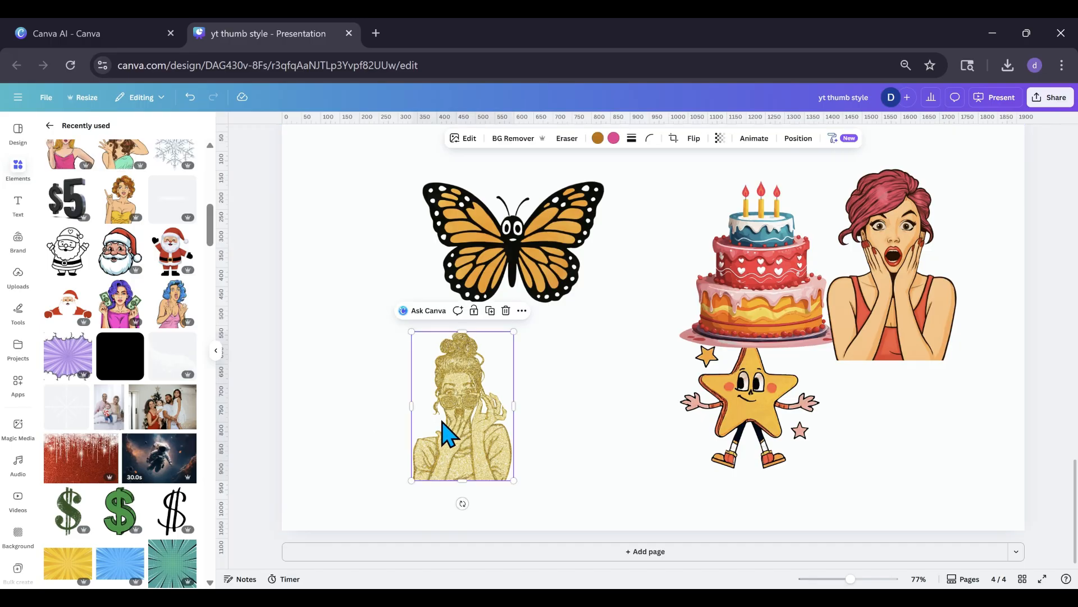
pyautogui.click(465, 138)
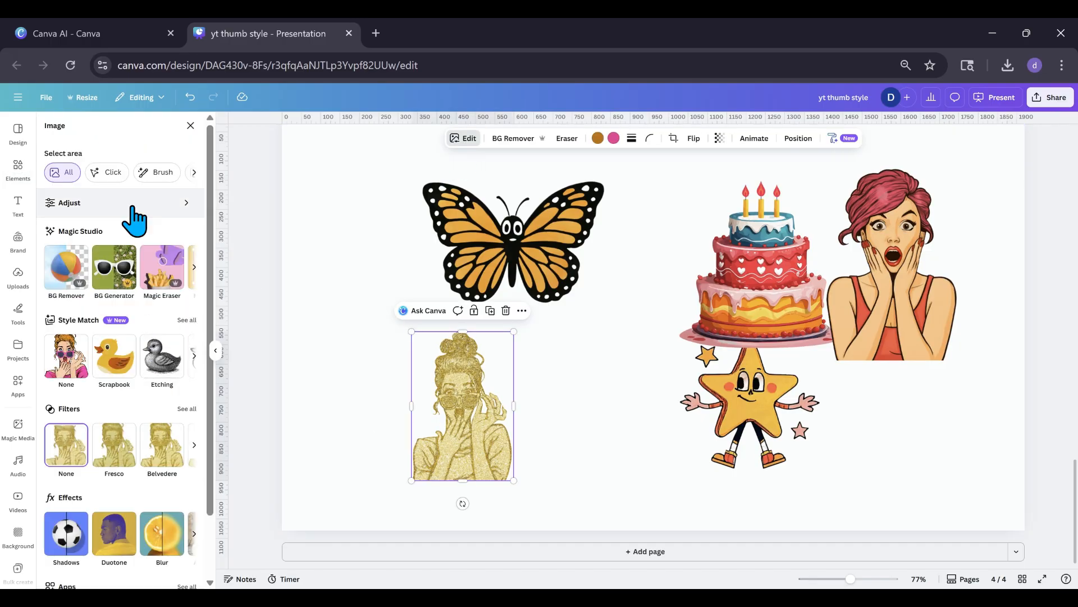
pyautogui.click(133, 209)
pyautogui.scroll(-10, 101, 345)
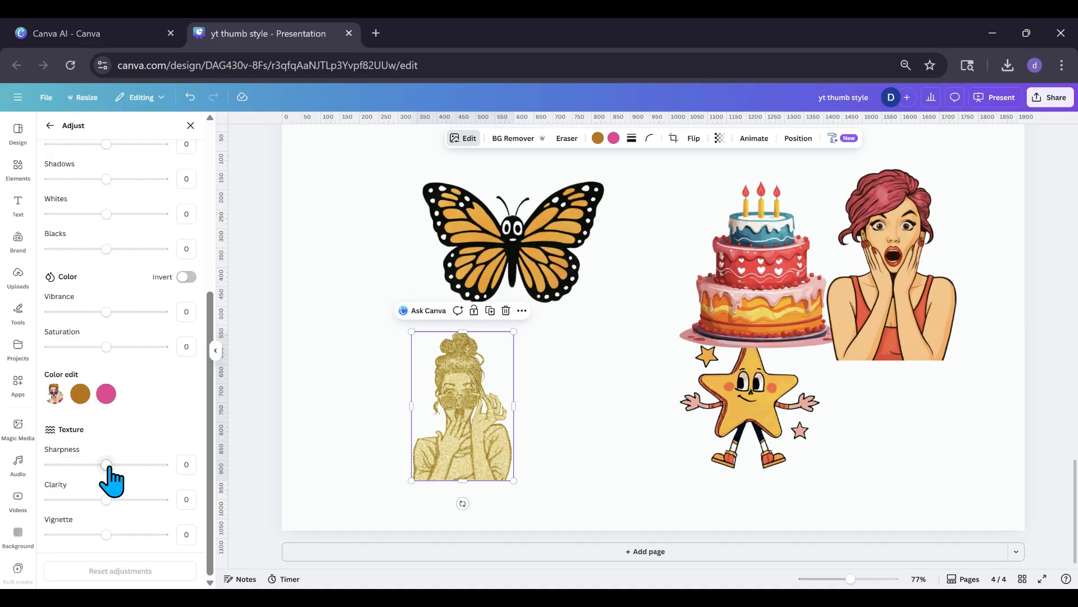
pyautogui.moveTo(108, 468); pyautogui.dragTo(205, 472)
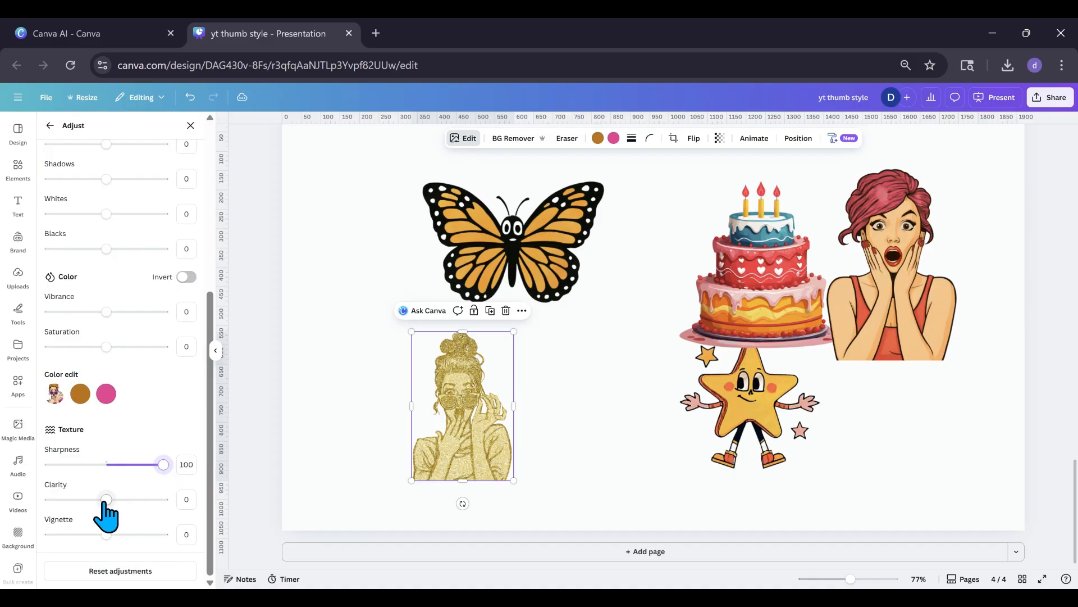
pyautogui.moveTo(106, 500); pyautogui.dragTo(198, 513)
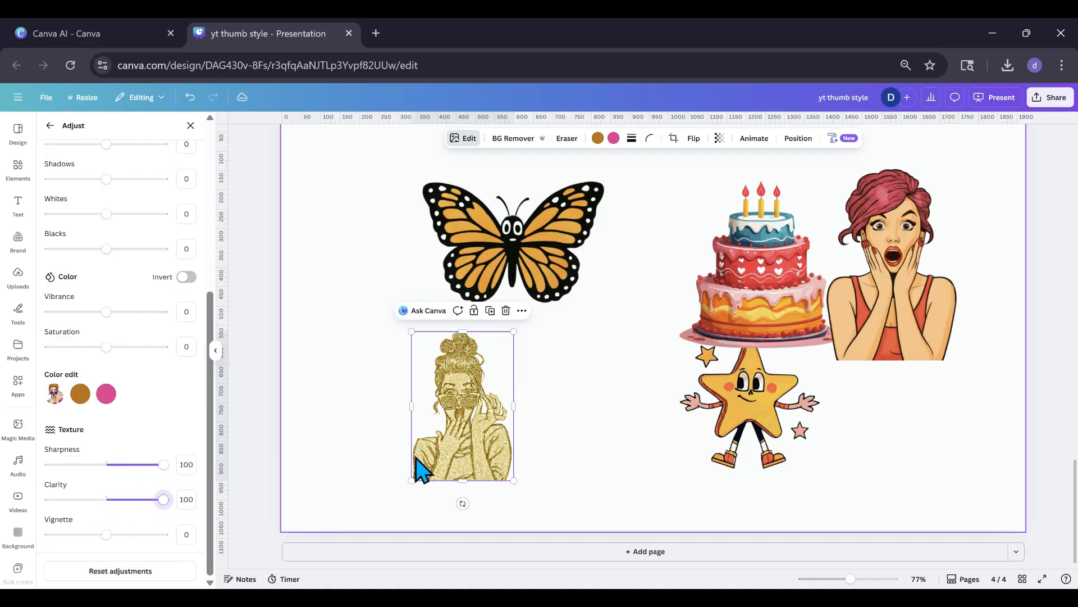
# Reduce the gold glitter woman slightly and move the star character over beside her.
pyautogui.moveTo(455, 446); pyautogui.dragTo(443, 450)
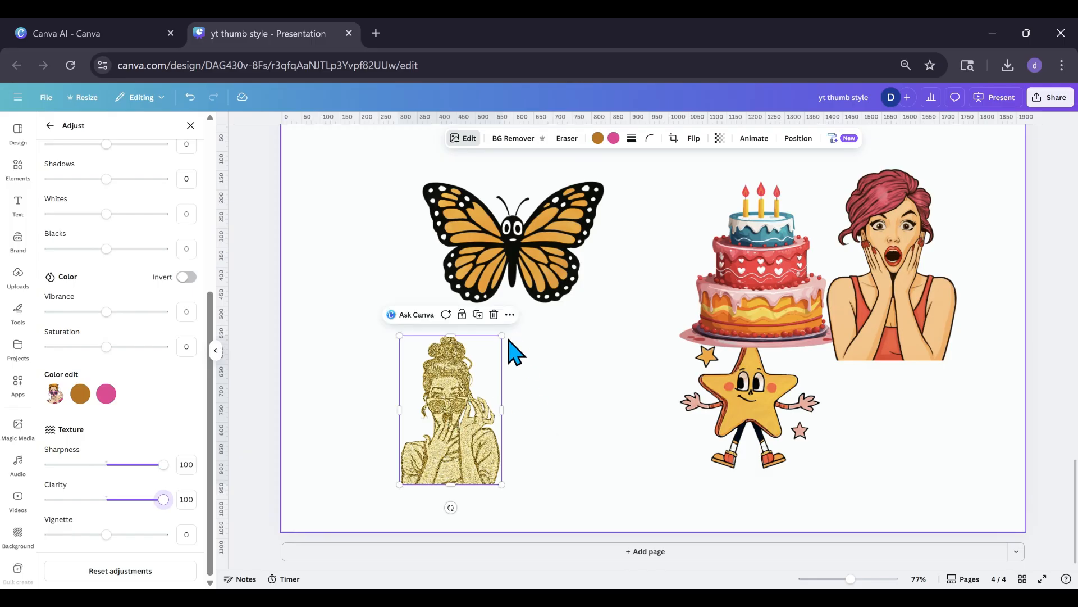
pyautogui.moveTo(502, 336); pyautogui.dragTo(498, 340)
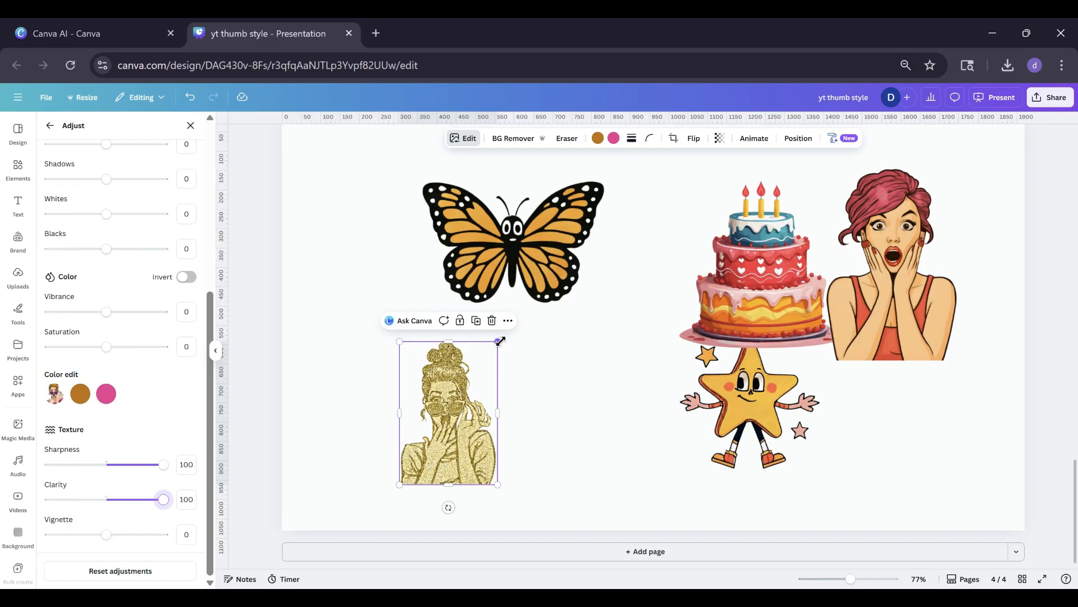
pyautogui.click(784, 423)
pyautogui.moveTo(785, 423); pyautogui.dragTo(657, 424)
pyautogui.scroll(5, 191, 419)
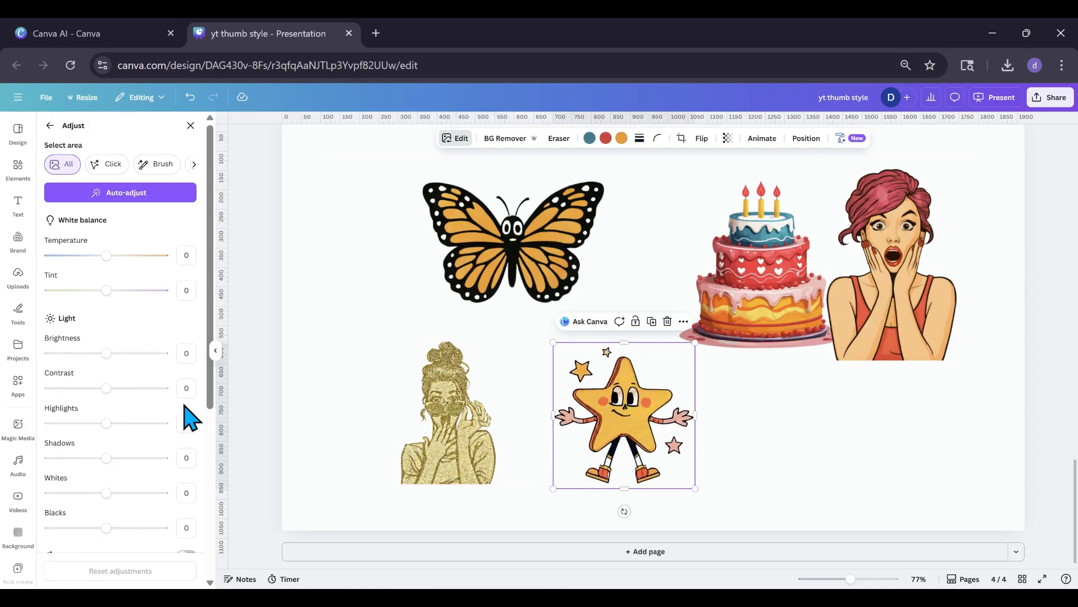
# Examine the Handmade, Trendy and Realistic Style Match presets available for the butterfly.
pyautogui.click(470, 262)
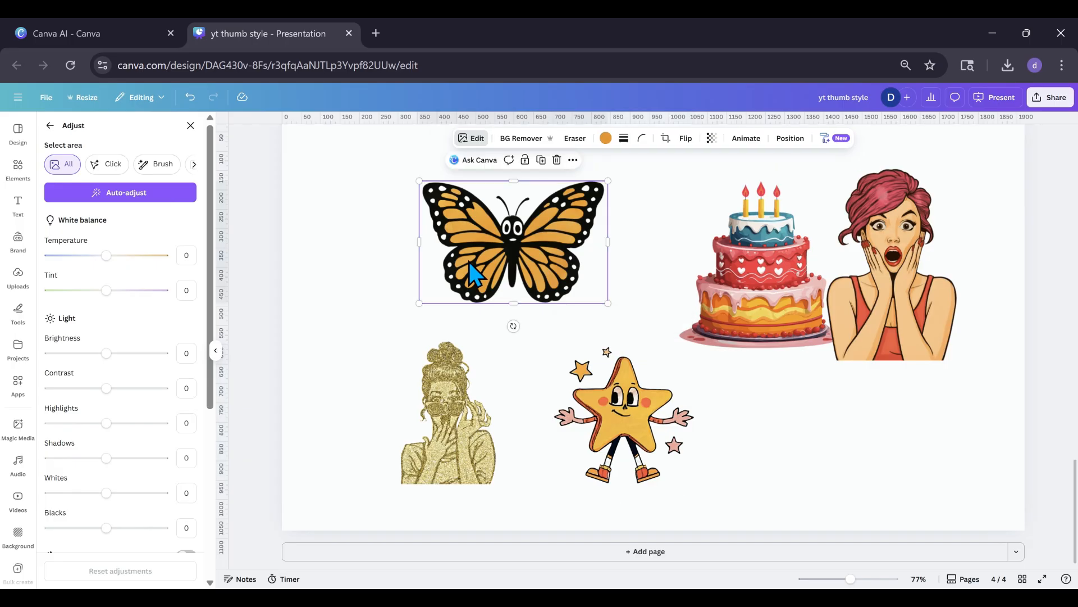
pyautogui.click(473, 140)
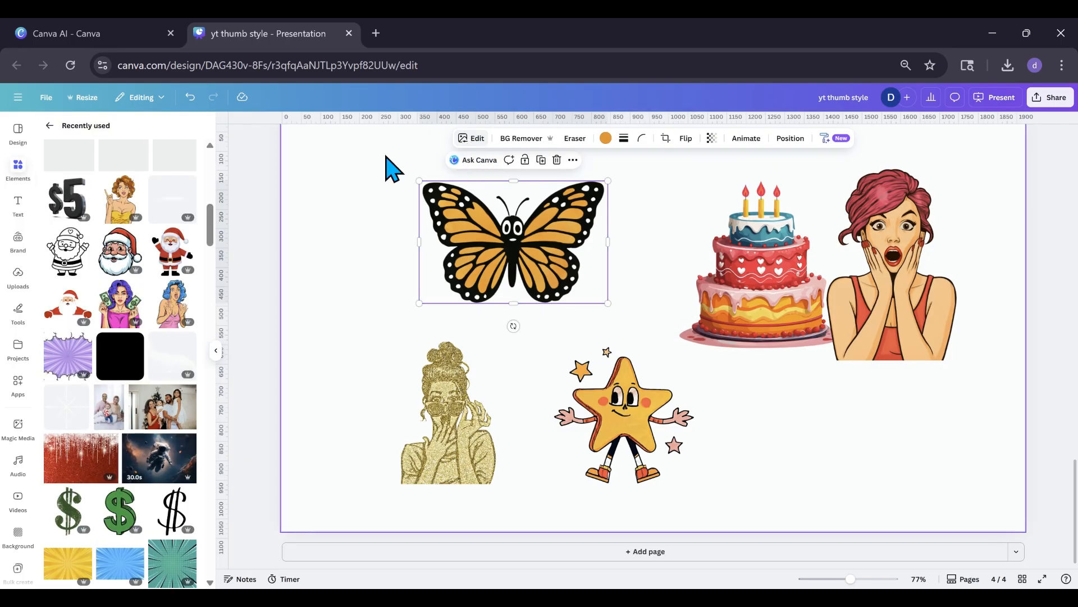
pyautogui.click(474, 140)
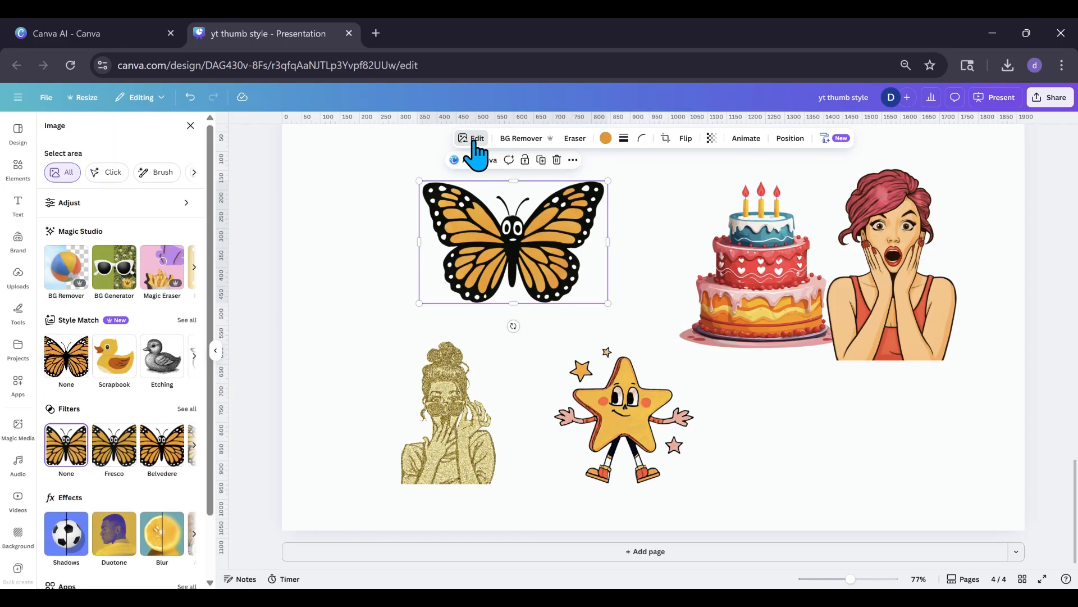
pyautogui.click(186, 320)
pyautogui.scroll(-8, 129, 362)
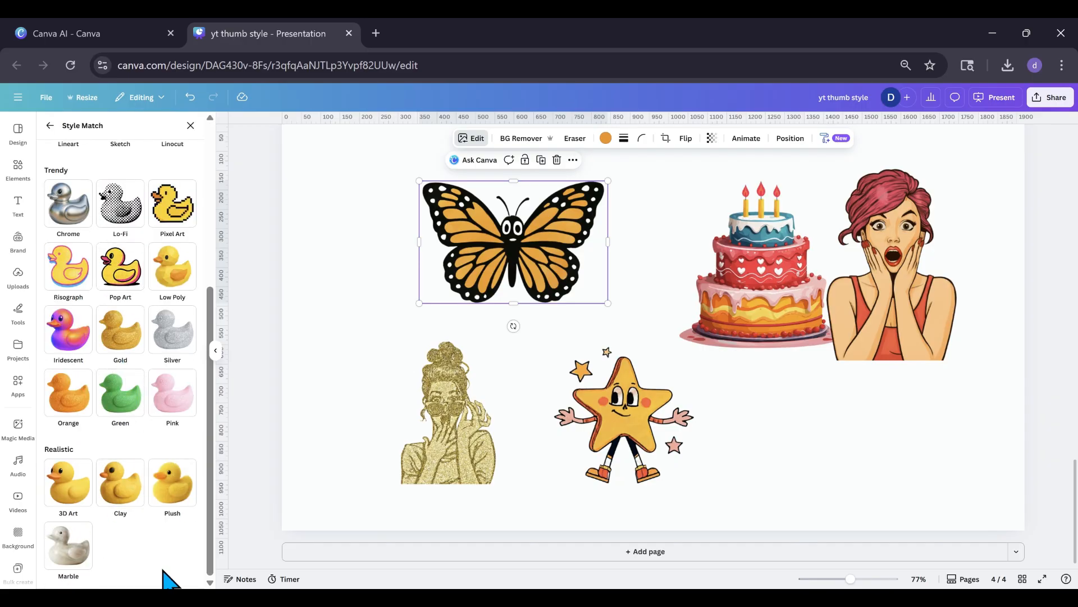
pyautogui.scroll(5, 89, 414)
pyautogui.scroll(-4, 79, 378)
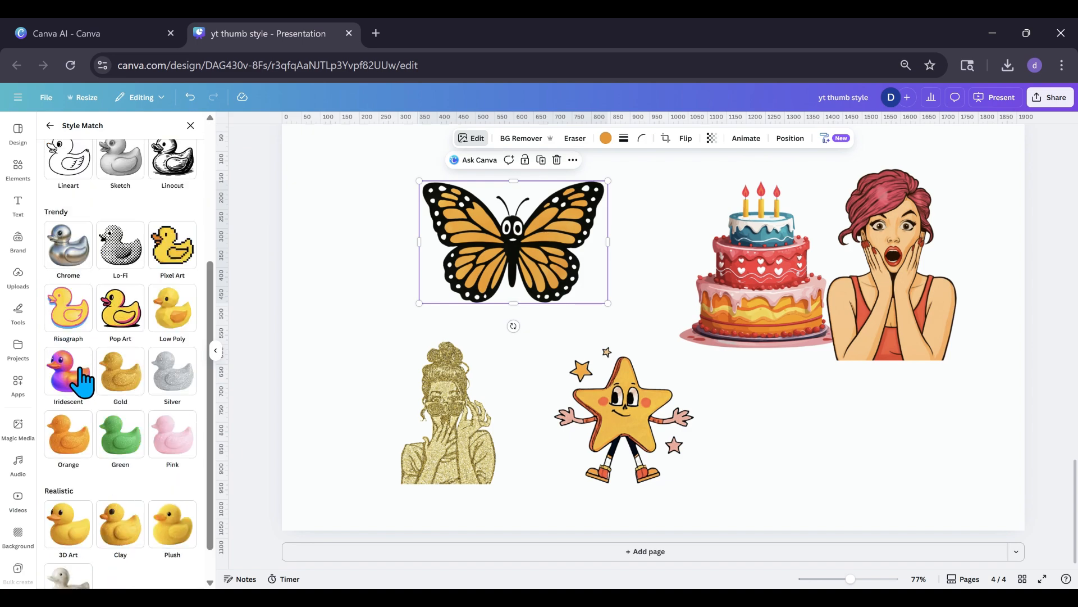
pyautogui.scroll(1, 83, 382)
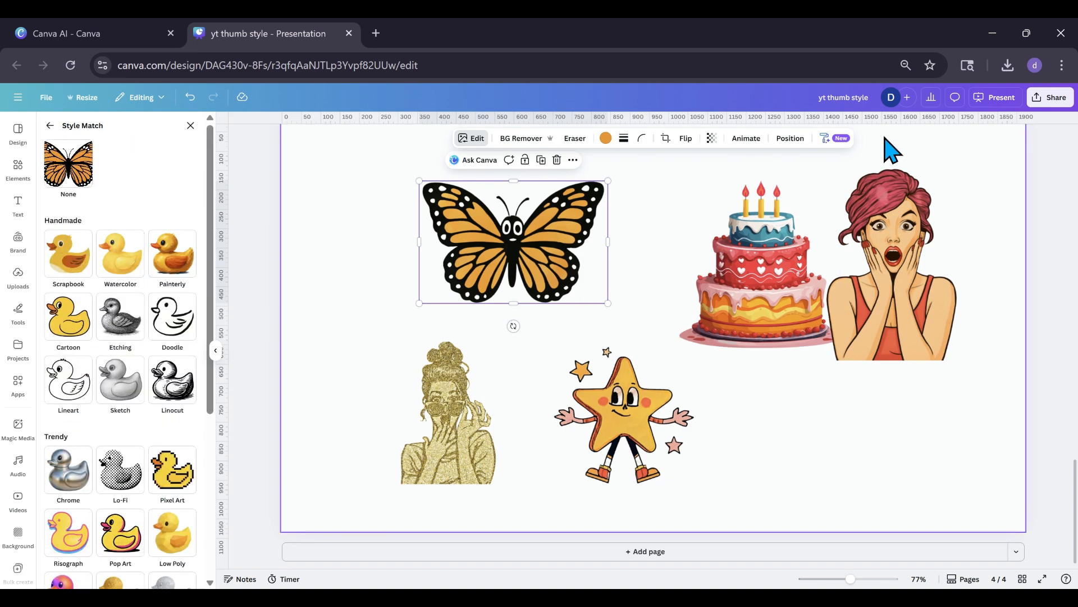
# Choose Copy art style for the butterfly and review the Style Match presets alongside it.
pyautogui.click(835, 145)
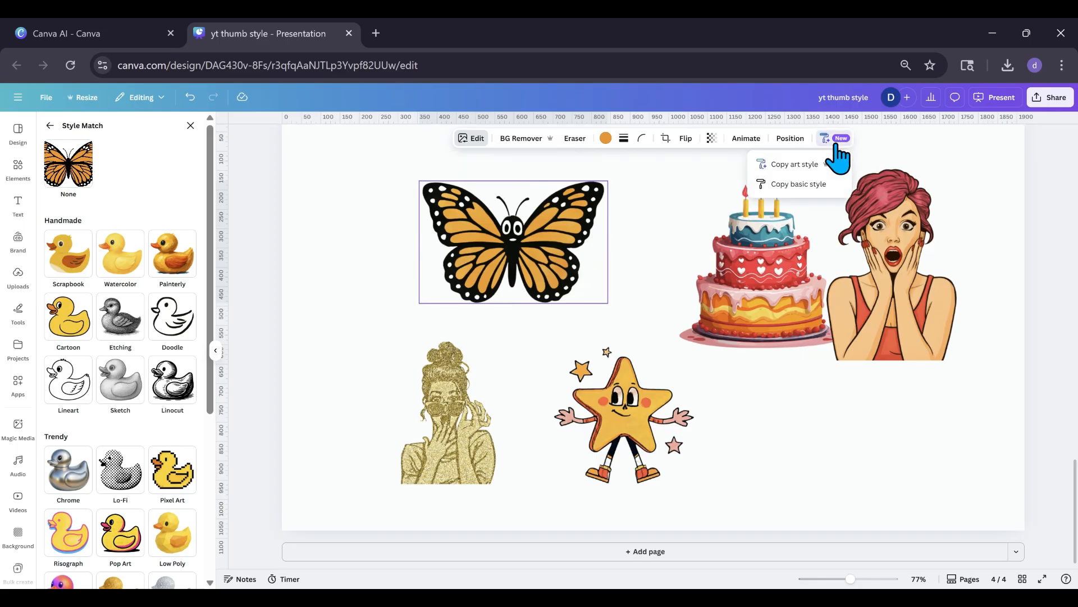
pyautogui.click(807, 164)
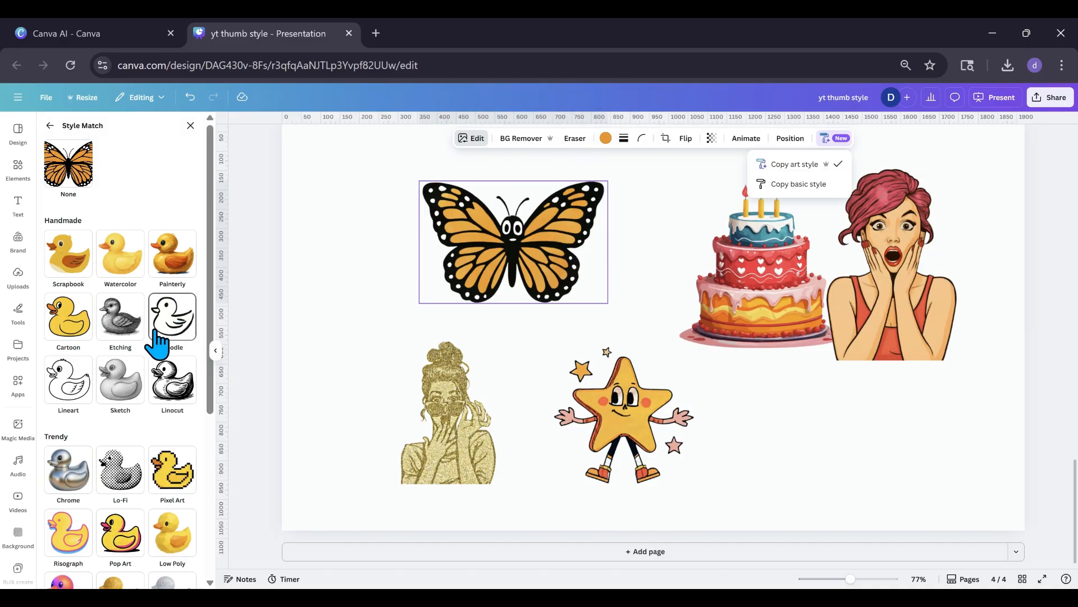
pyautogui.scroll(-2, 165, 427)
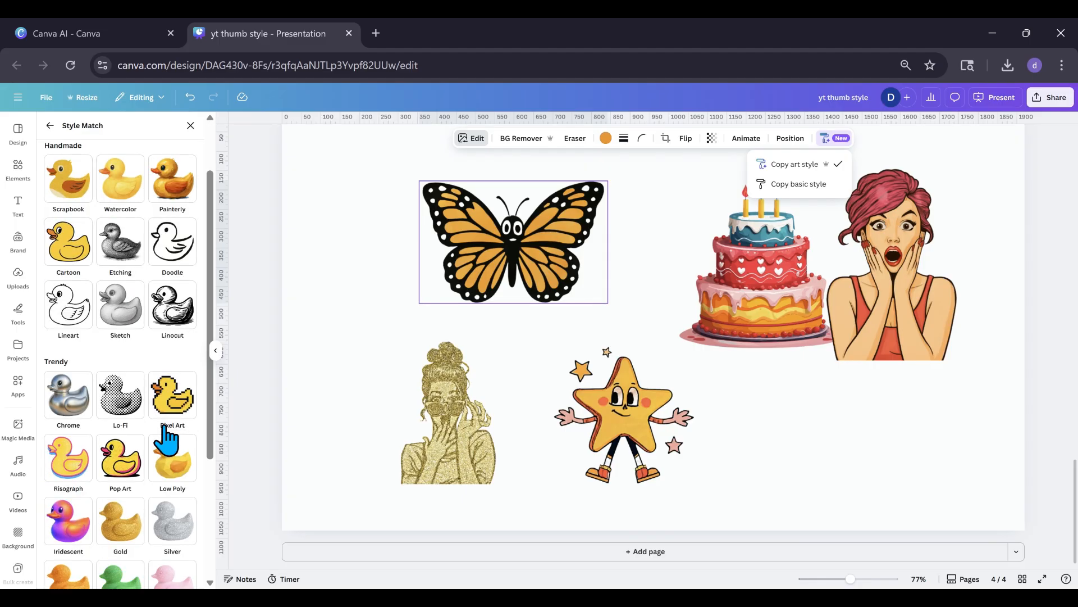